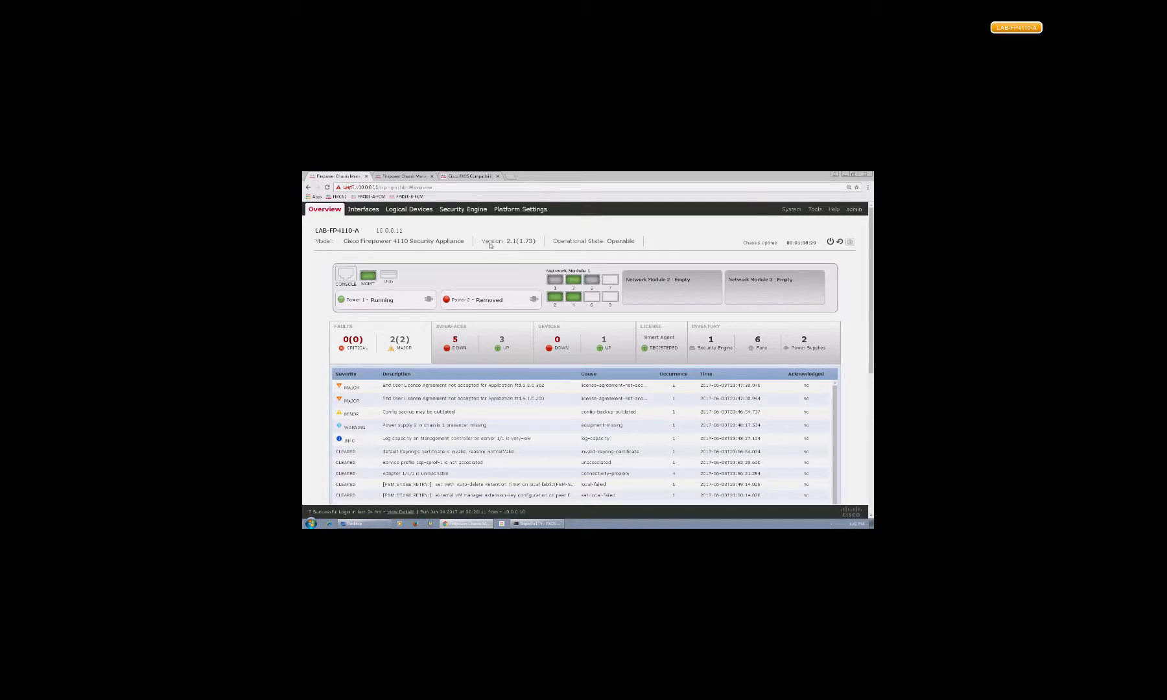
Review chassis version 2.1(1.73) and ASA-01's provisioning, then return to the FP4110-A SSH terminal.
{"action": "left_click_drag", "start_coordinate": [506, 241], "coordinate": [535, 240]}
{"action": "left_click", "coordinate": [402, 209]}
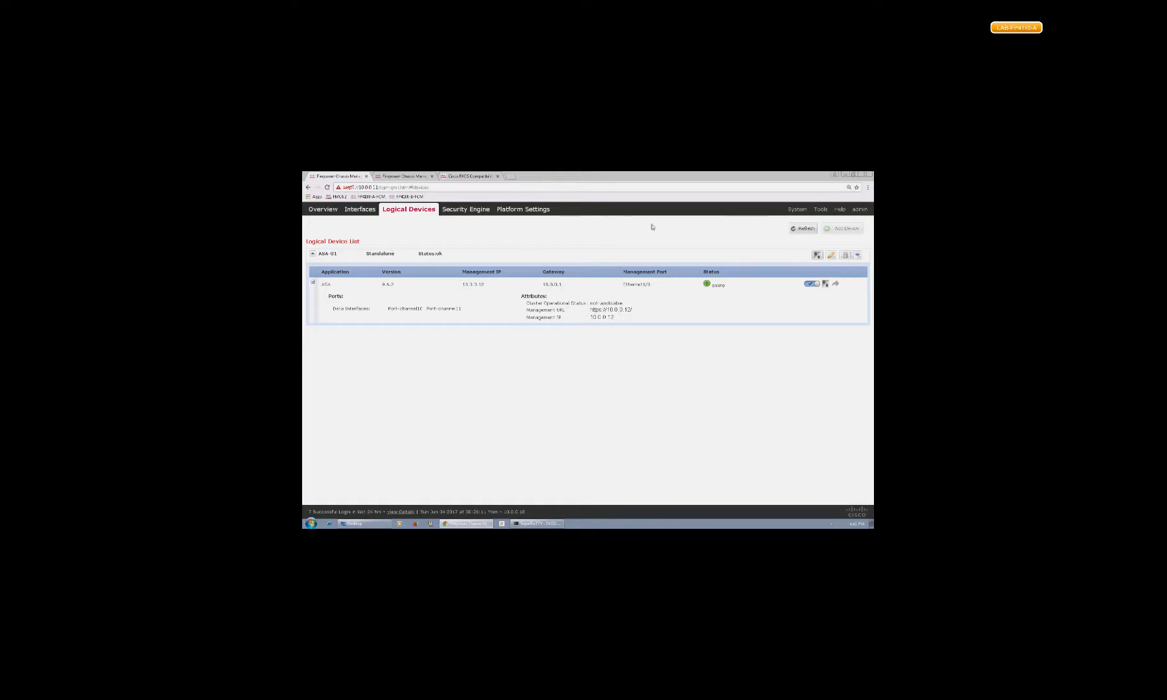
{"action": "left_click", "coordinate": [830, 256]}
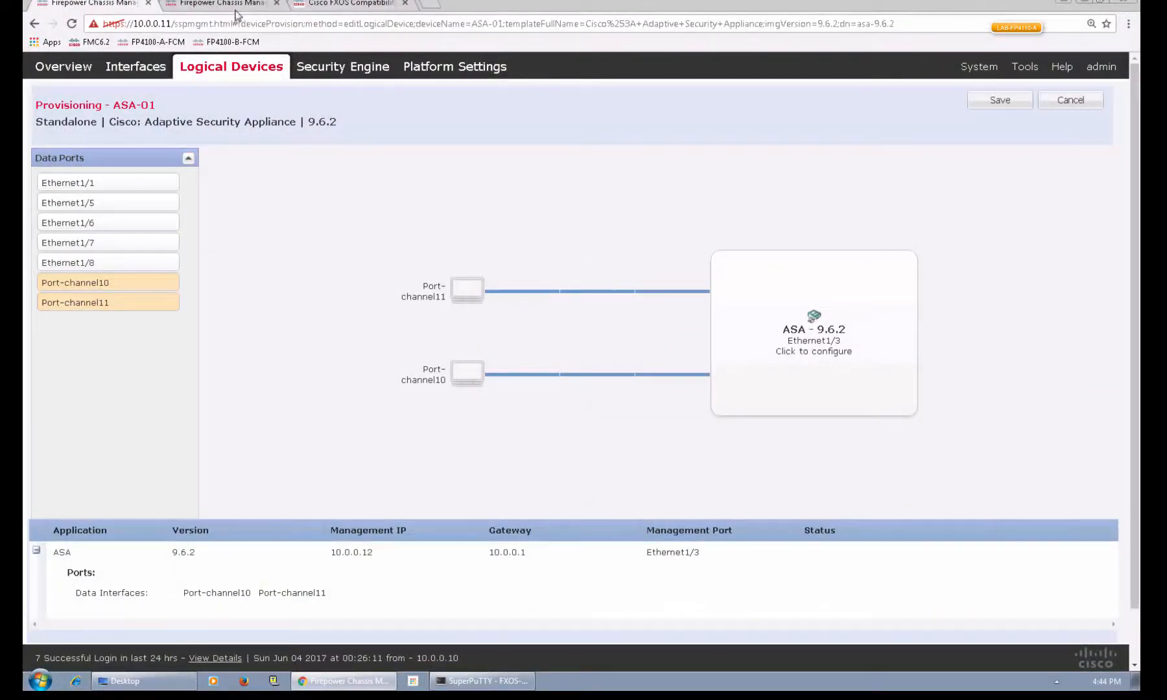
{"action": "left_click", "coordinate": [236, 6]}
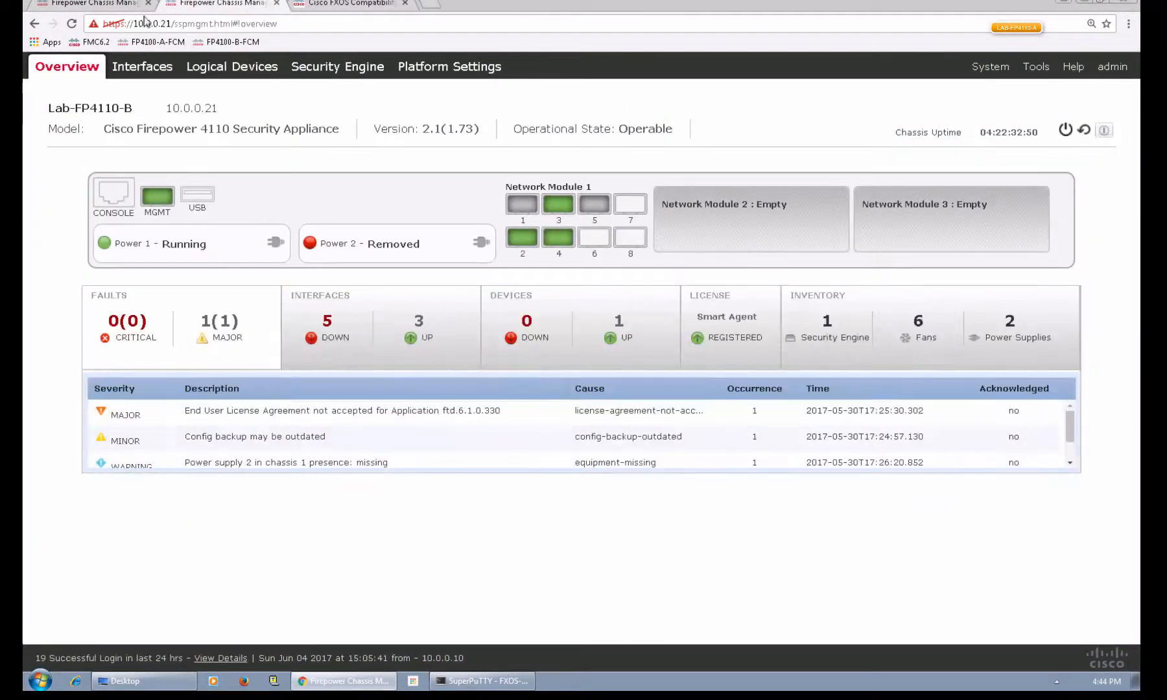
{"action": "left_click", "coordinate": [462, 679]}
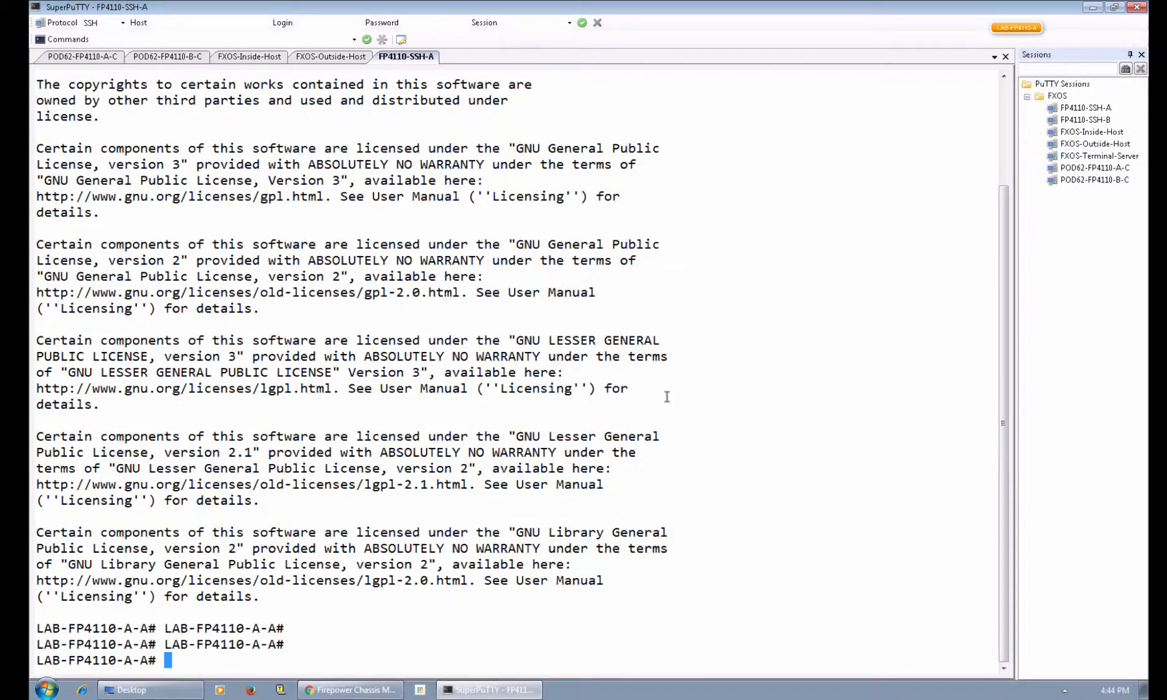
In scope ssa, list logical devices and app instances, confirming ASA-01 is online at 9.6.2.
{"action": "key", "text": "Return"}
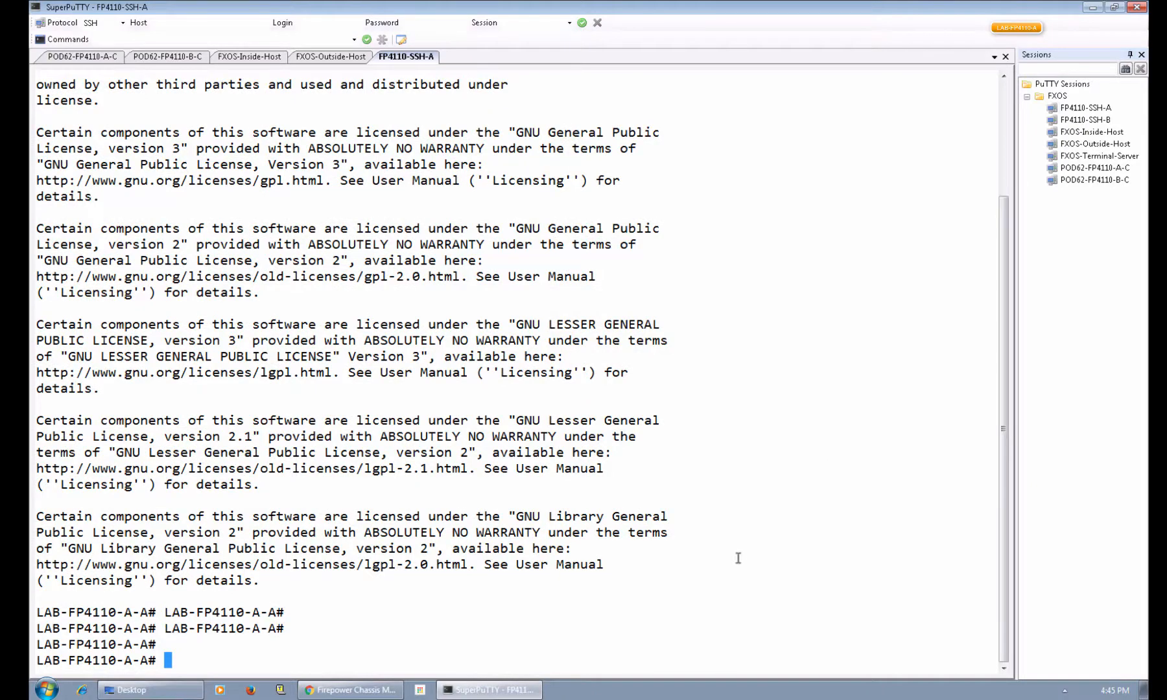
{"action": "type", "text": "connect"}
{"action": "key", "text": "BackSpace"}
{"action": "key", "text": "BackSpace"}
{"action": "key", "text": "BackSpace"}
{"action": "key", "text": "BackSpace"}
{"action": "key", "text": "BackSpace"}
{"action": "key", "text": "BackSpace"}
{"action": "key", "text": "BackSpace"}
{"action": "key", "text": "BackSpace"}
{"action": "type", "text": "scope ssa"}
{"action": "key", "text": "Return"}
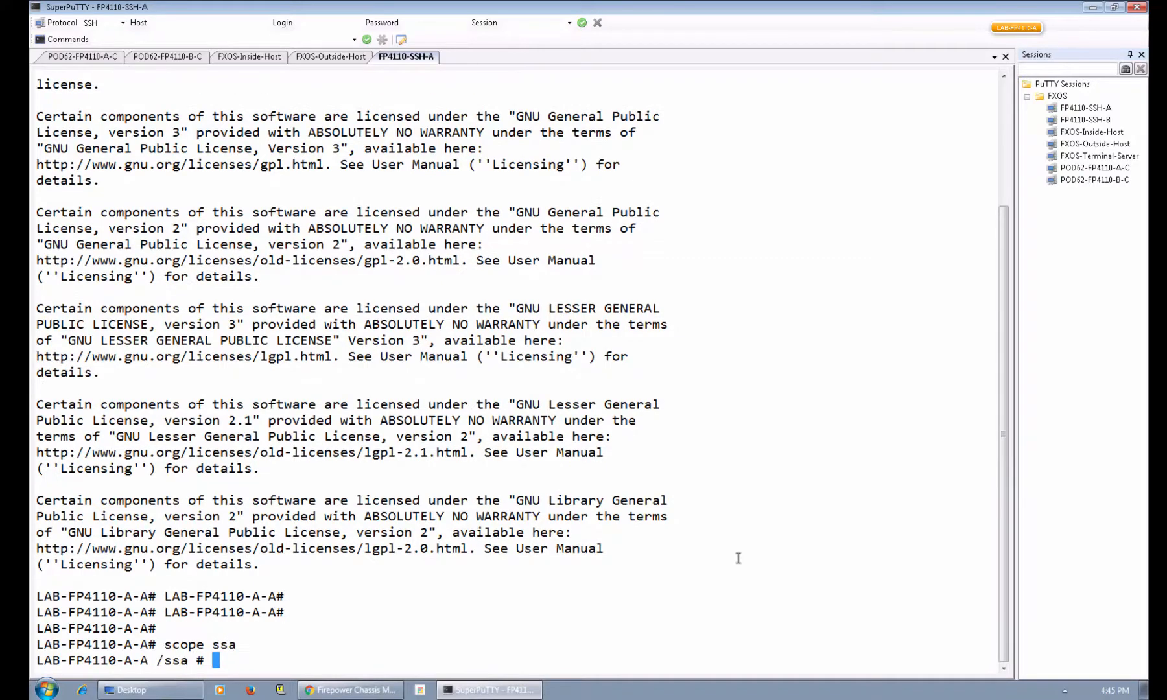
{"action": "type", "text": "show lo"}
{"action": "key", "text": "Tab"}
{"action": "key", "text": "Return"}
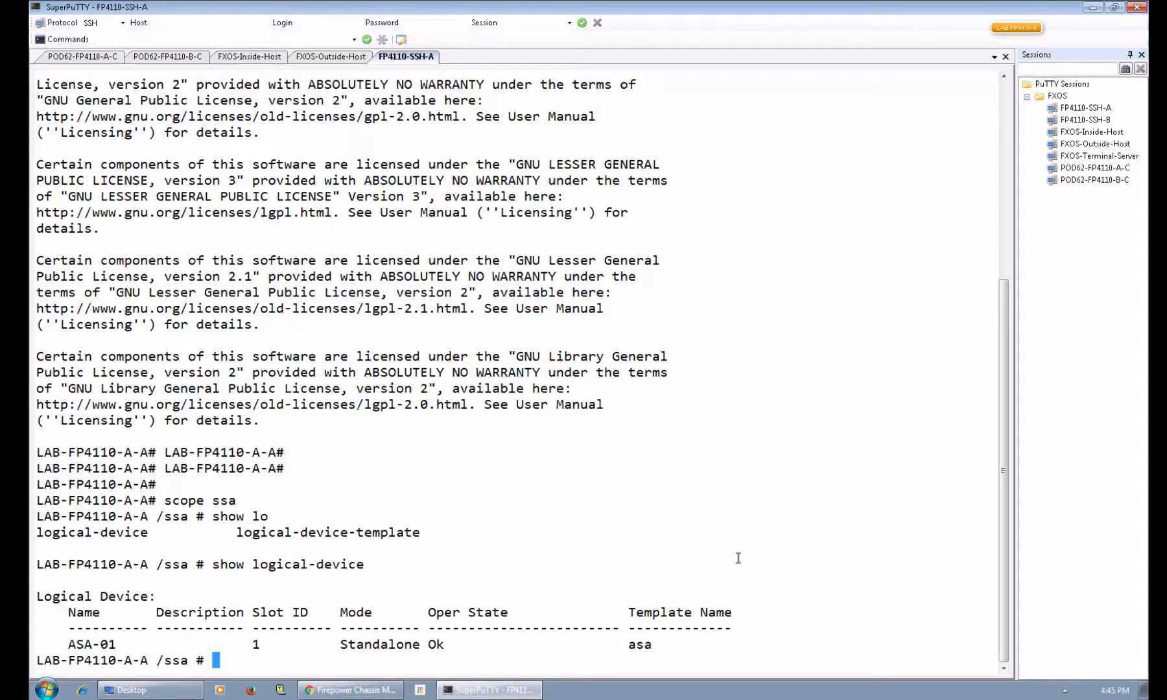
{"action": "type", "text": "show app"}
{"action": "key", "text": "Tab"}
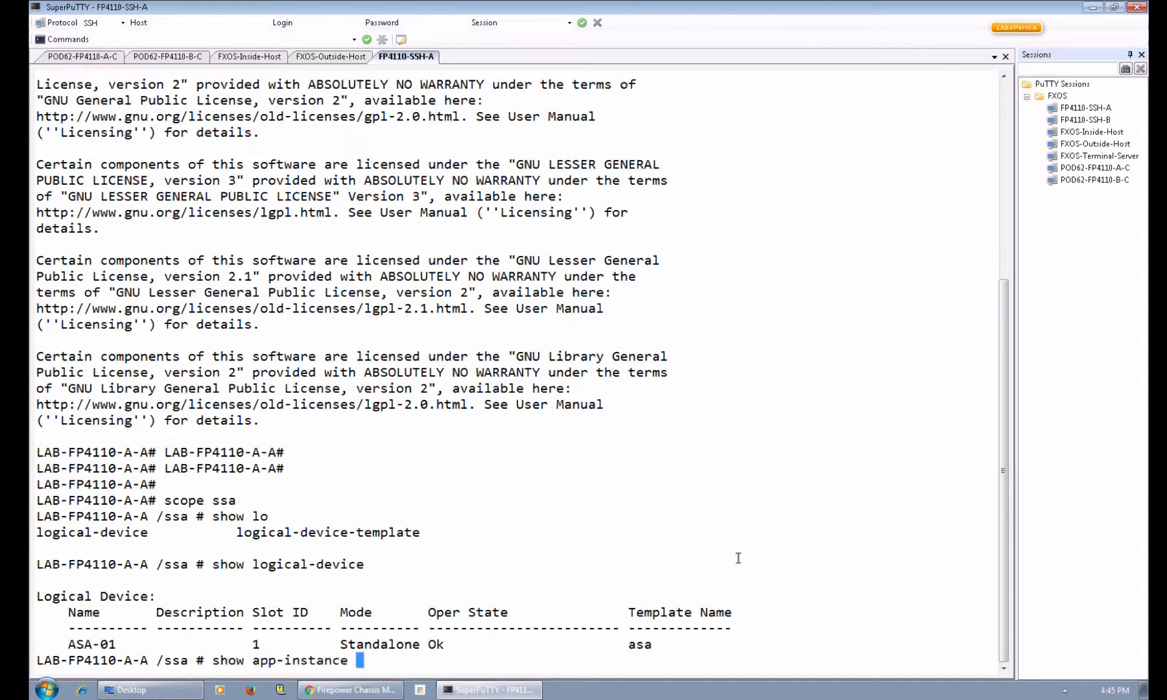
{"action": "key", "text": "Return"}
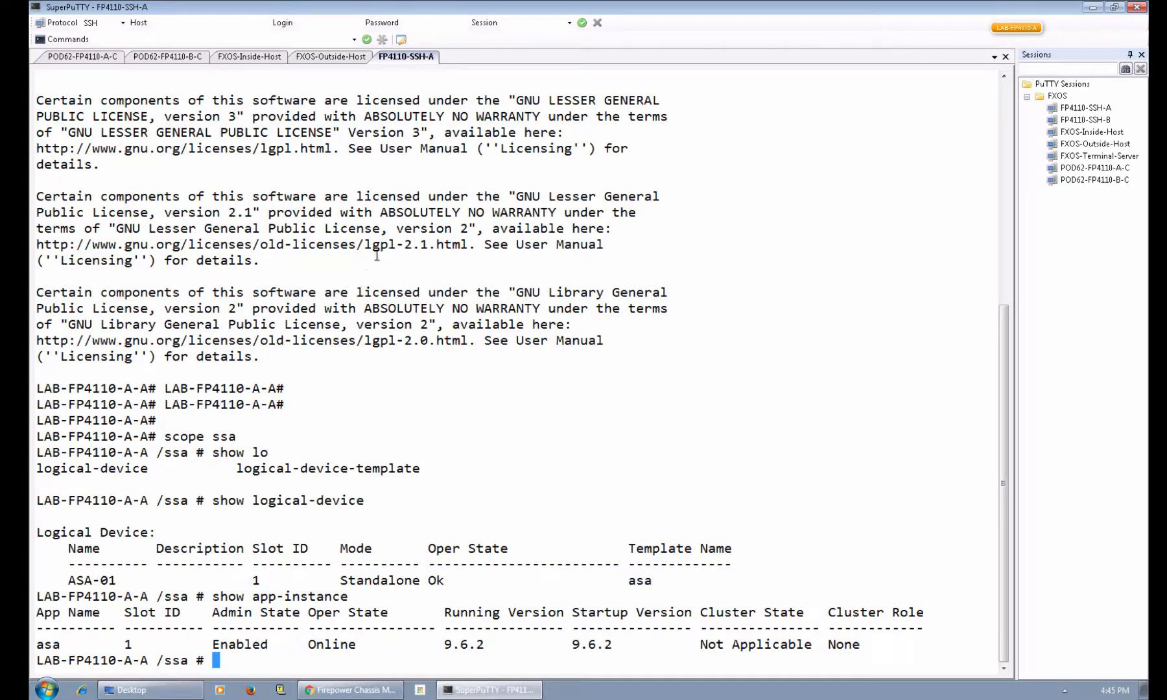
Connect to the module 1 console, confirm the ASA responds, then detach to Firepower-module1.
{"action": "type", "text": "connect"}
{"action": "key", "text": "BackSpace"}
{"action": "key", "text": "BackSpace"}
{"action": "key", "text": "BackSpace"}
{"action": "key", "text": "BackSpace"}
{"action": "key", "text": "BackSpace"}
{"action": "key", "text": "BackSpace"}
{"action": "key", "text": "BackSpace"}
{"action": "key", "text": "BackSpace"}
{"action": "type", "text": "connect module "}
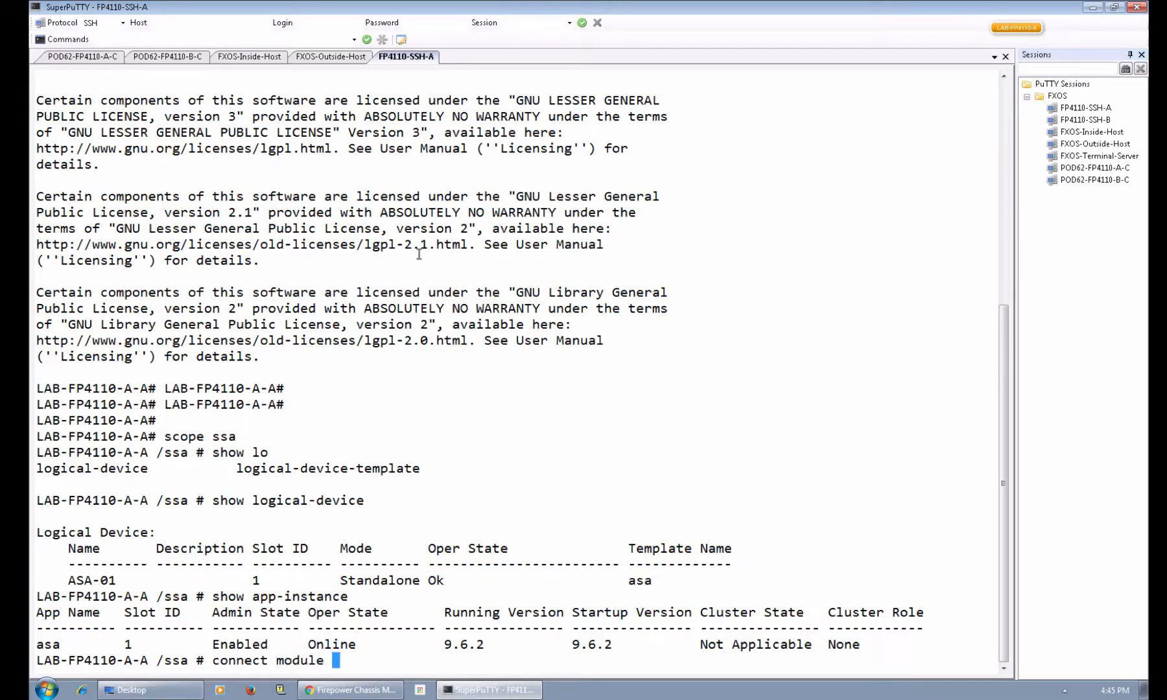
{"action": "type", "text": "1 console"}
{"action": "key", "text": "Return"}
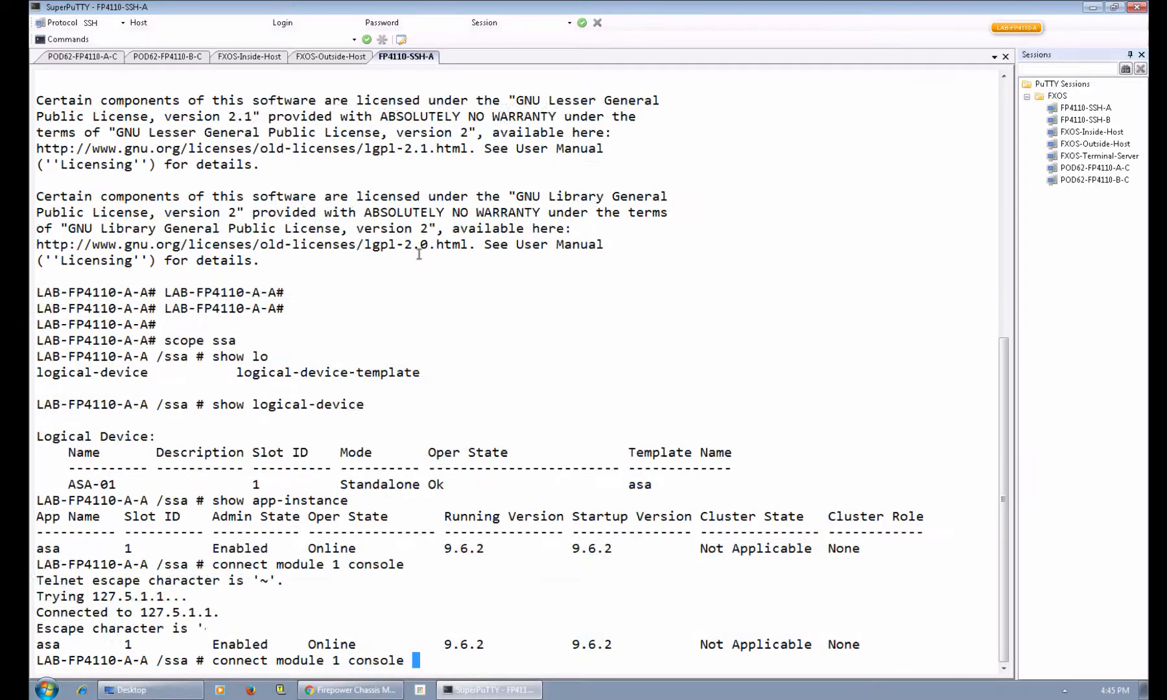
{"action": "key", "text": "Return"}
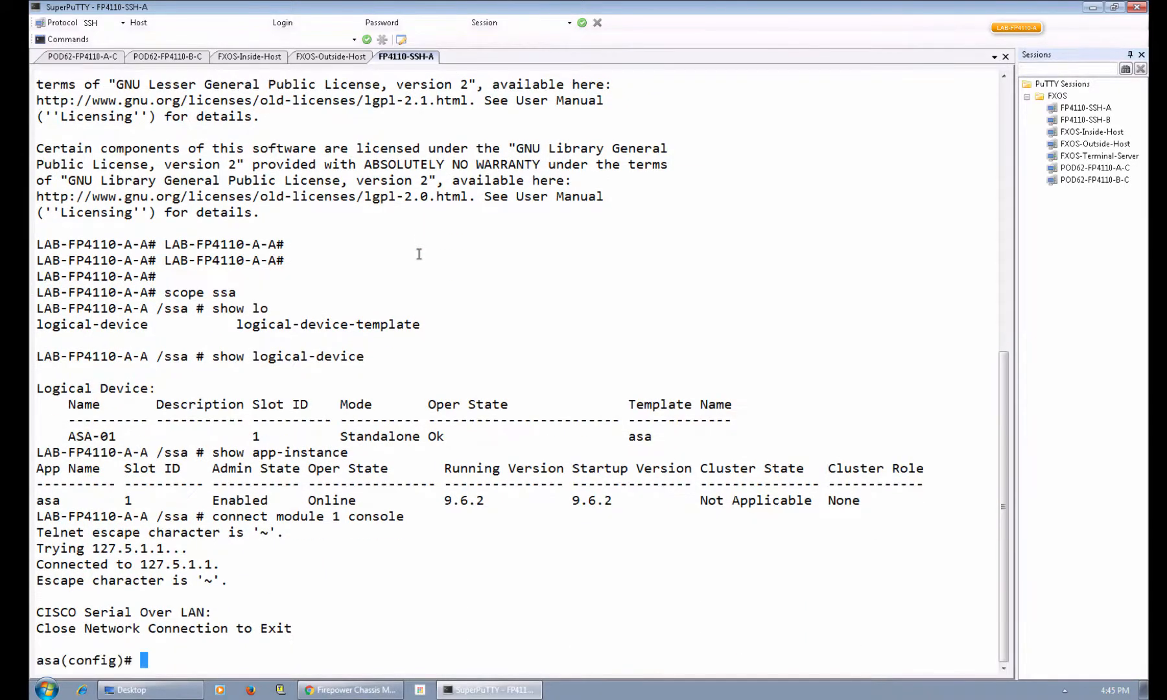
{"action": "key", "text": "Return"}
{"action": "key", "text": "Return"}
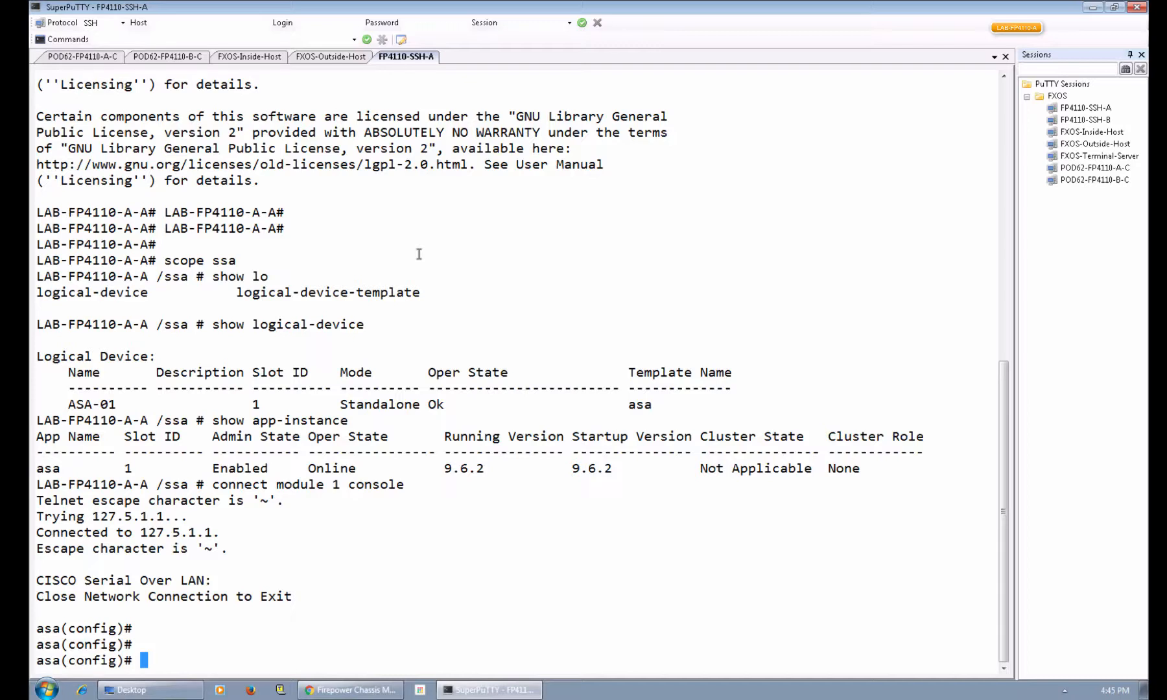
{"action": "key", "text": "~"}
{"action": "key", "text": "Return"}
{"action": "key", "text": "Return"}
{"action": "key", "text": "Return"}
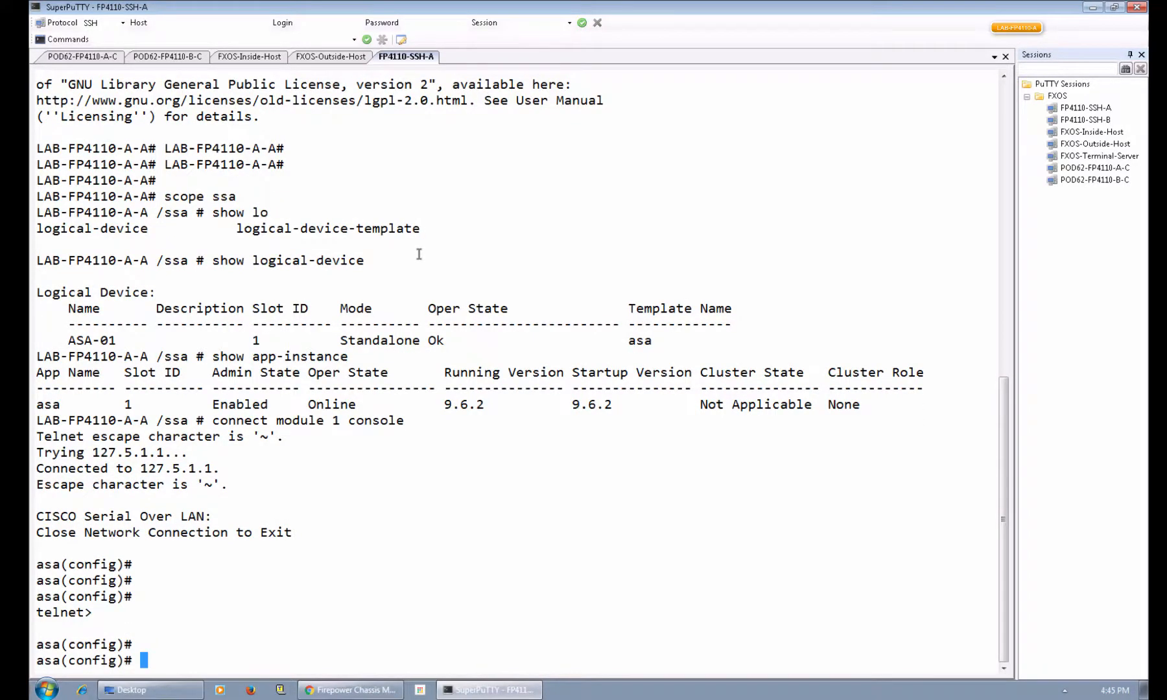
{"action": "key", "text": "ctrl+a"}
{"action": "key", "text": "d"}
{"action": "key", "text": "Return"}
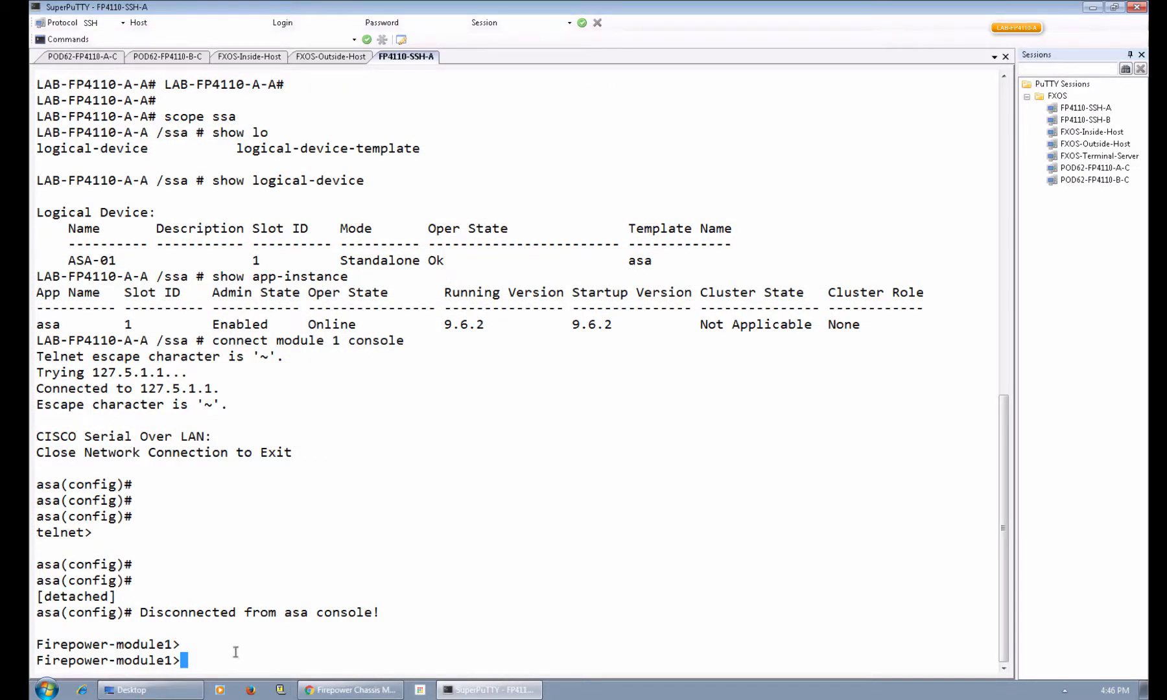
Connect to the ASA and show failover status: On, Primary Active, mate Standby Ready.
{"action": "type", "text": "connect asa"}
{"action": "key", "text": "Return"}
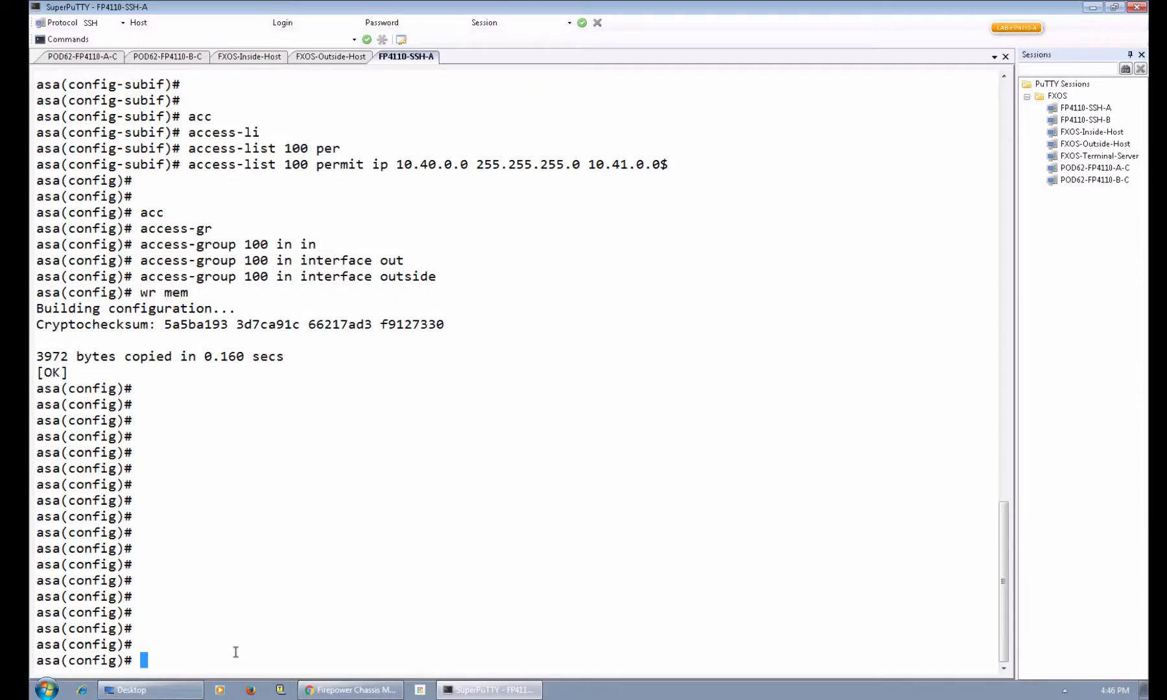
{"action": "type", "text": "show fail"}
{"action": "key", "text": "Tab"}
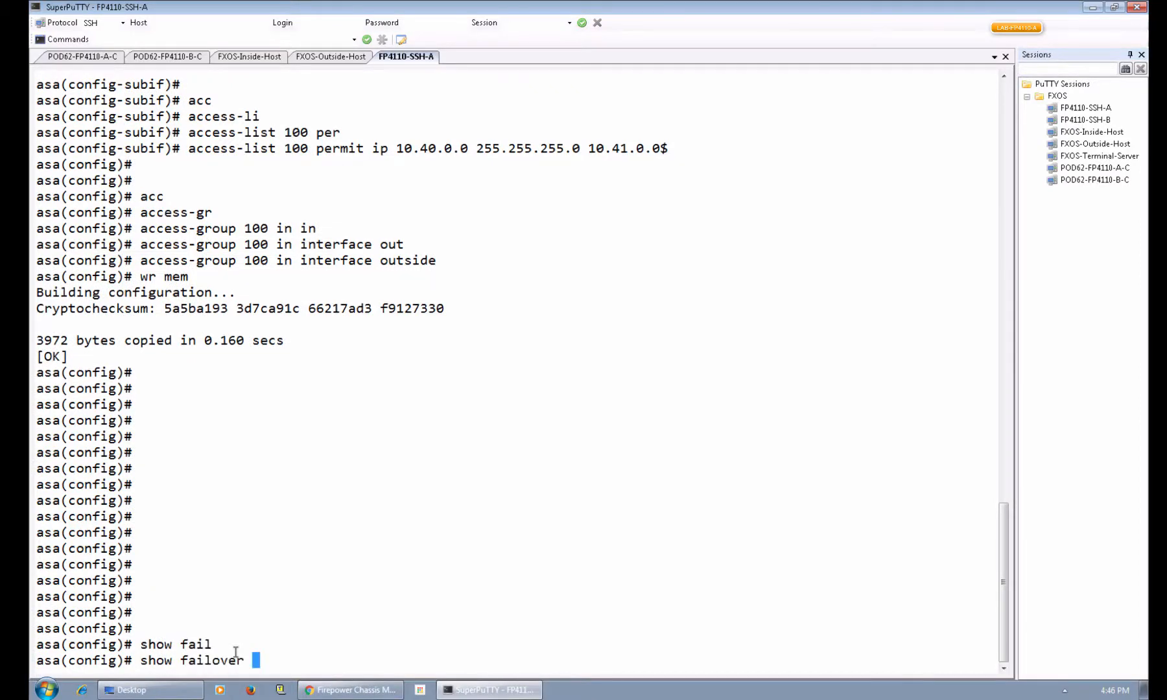
{"action": "key", "text": "Return"}
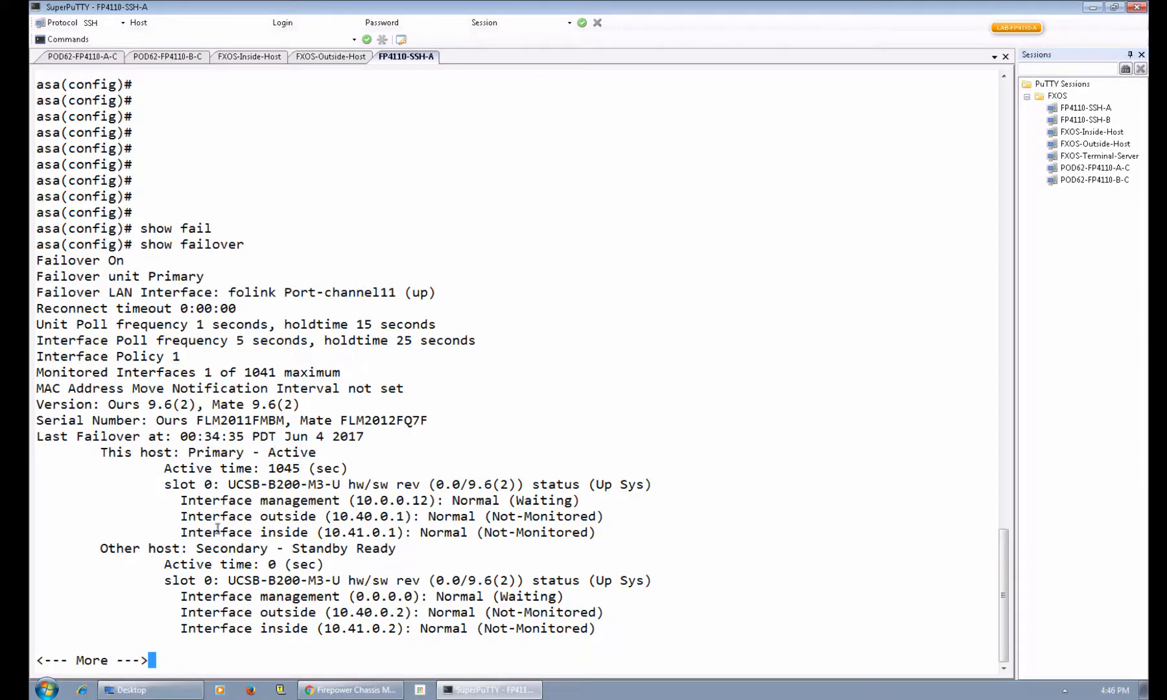
{"action": "key", "text": "space"}
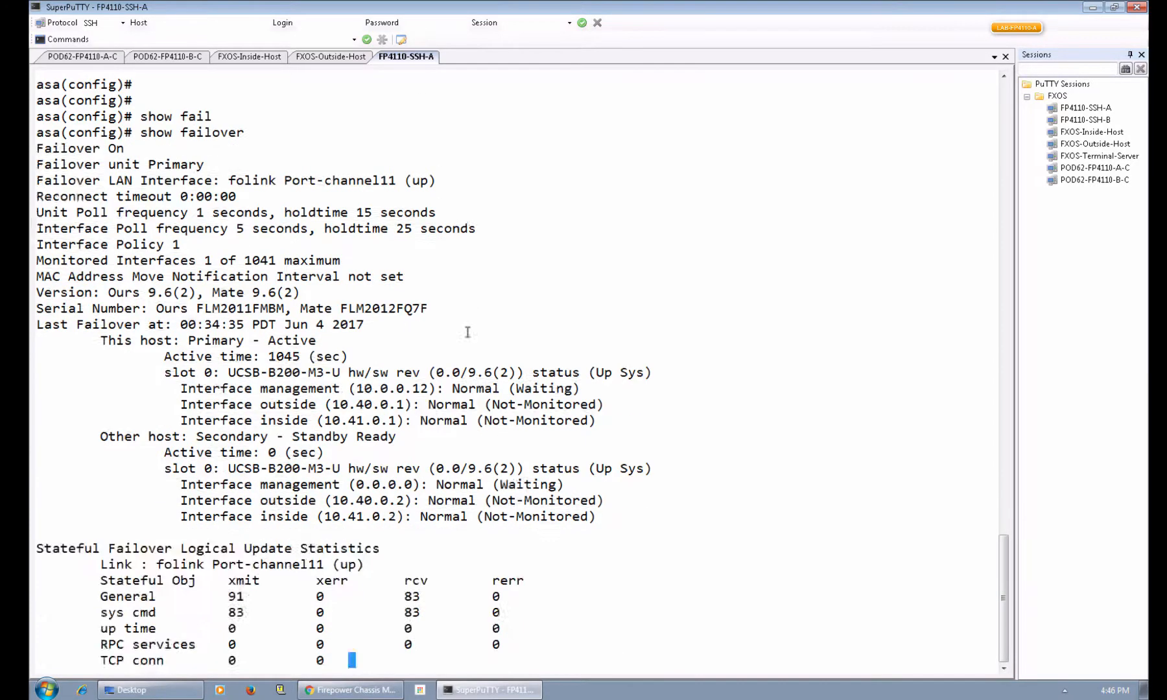
Run show interface ip brief to confirm every interface is up/up.
{"action": "type", "text": "q"}
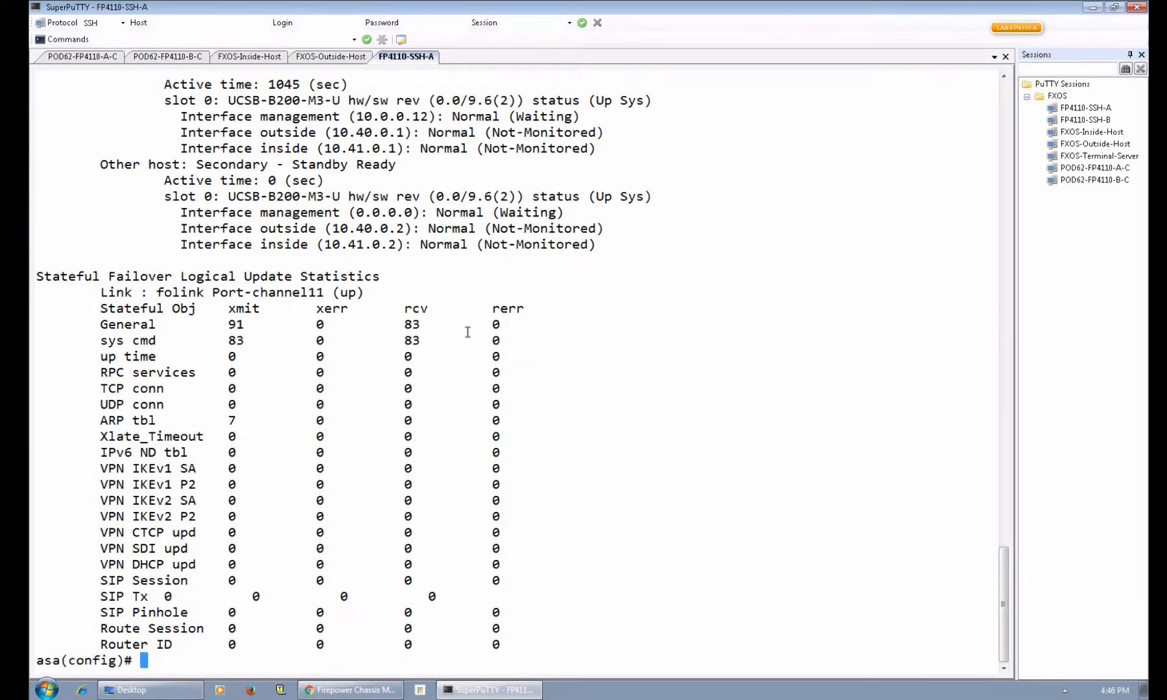
{"action": "type", "text": "sh inte"}
{"action": "key", "text": "Tab"}
{"action": "type", "text": "ip br"}
{"action": "key", "text": "Tab"}
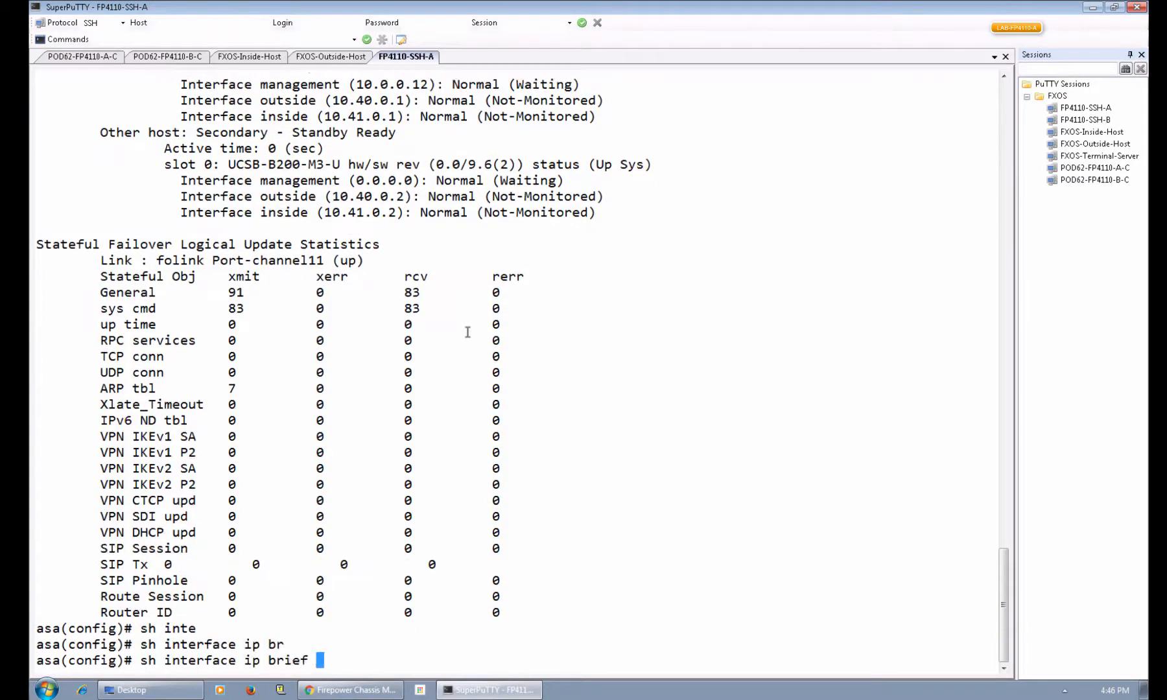
{"action": "key", "text": "Tab"}
{"action": "key", "text": "Return"}
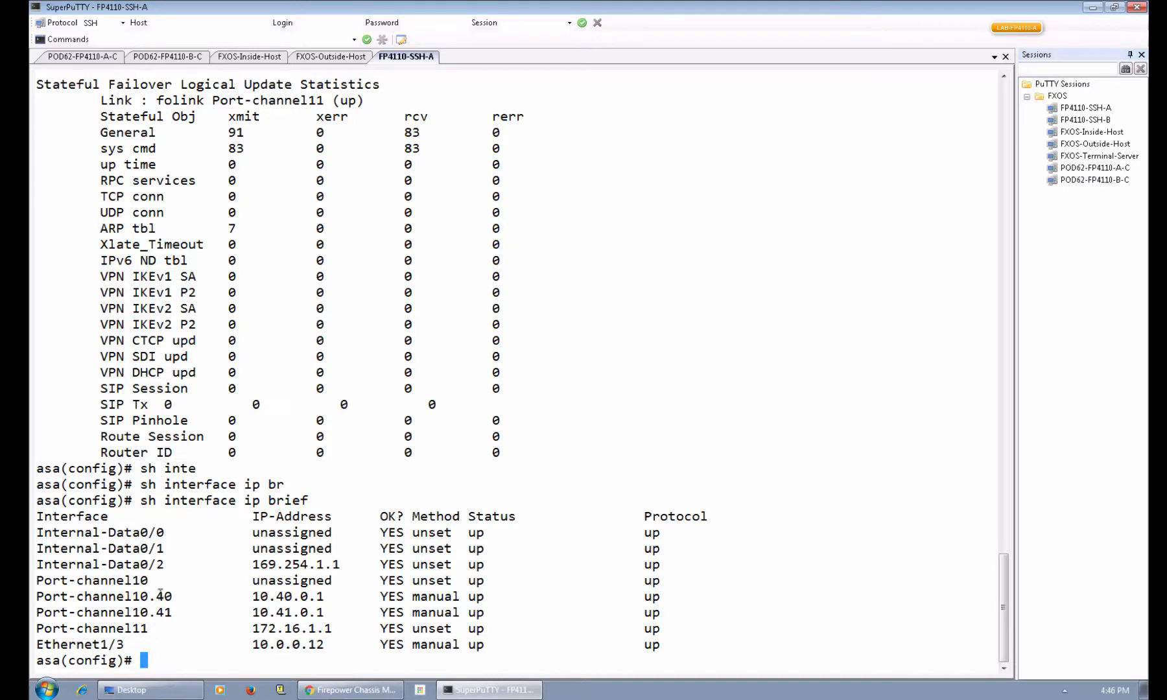
Show running configs for Port-channel10.40 (outside, 10.40.0.1) and Port-channel10.41 (inside, 10.41.0.1).
{"action": "type", "text": "sh run inte"}
{"action": "key", "text": "Tab"}
{"action": "type", "text": "por"}
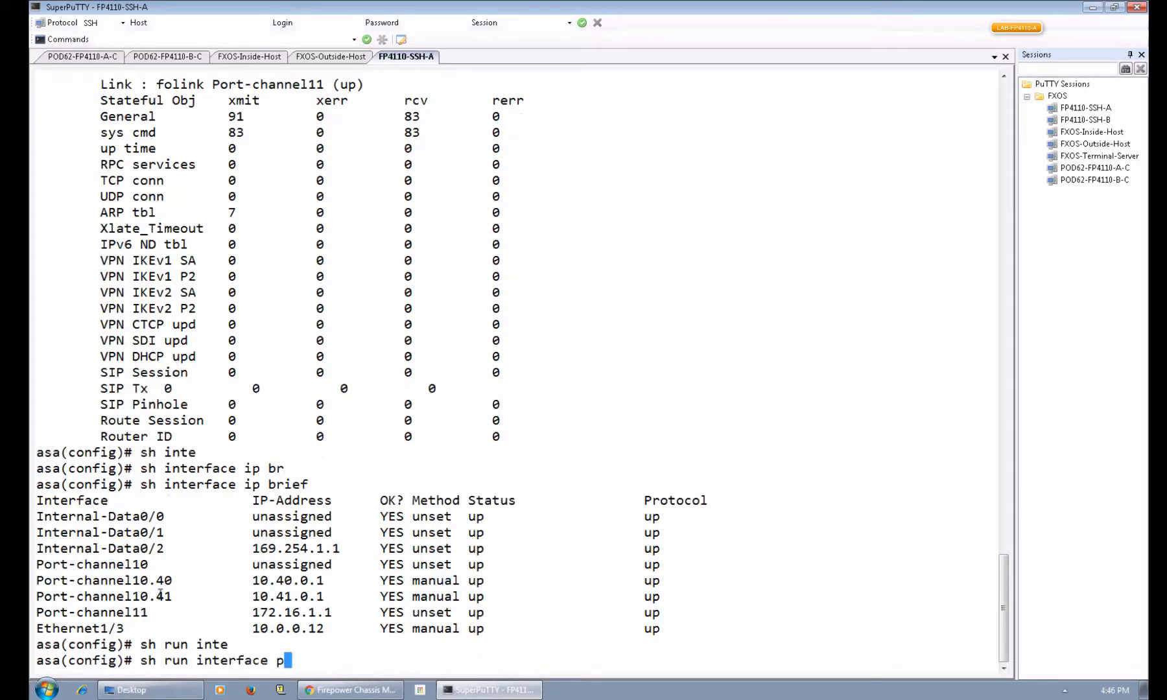
{"action": "key", "text": "Tab"}
{"action": "type", "text": "10.40"}
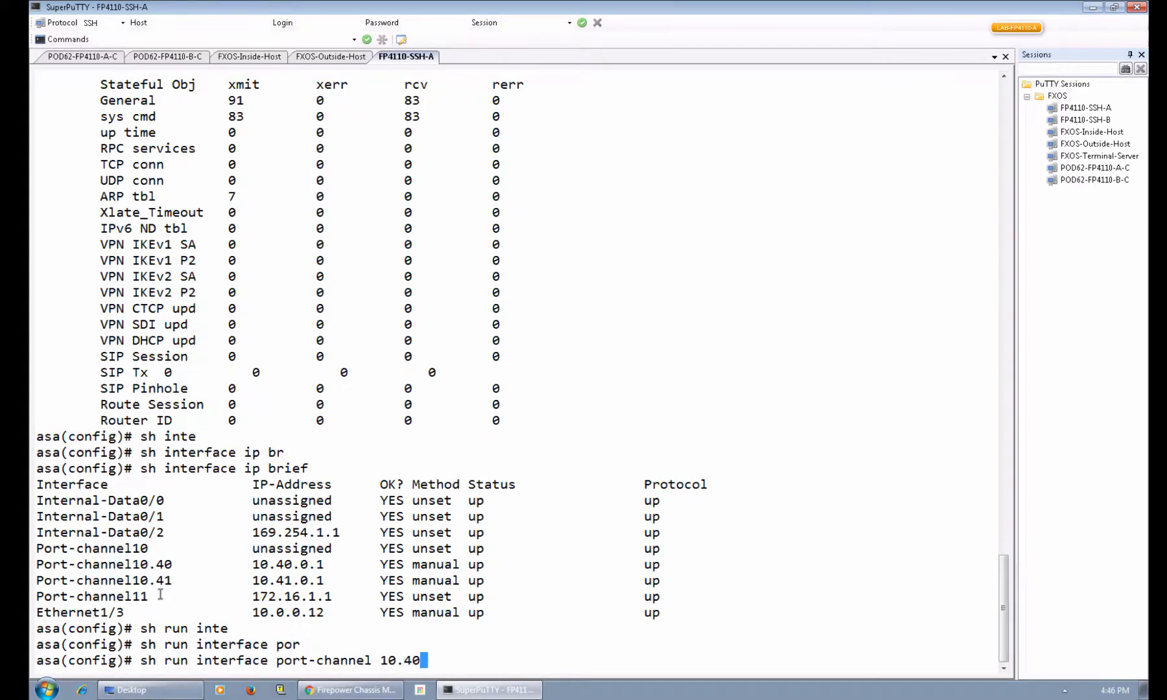
{"action": "key", "text": "Return"}
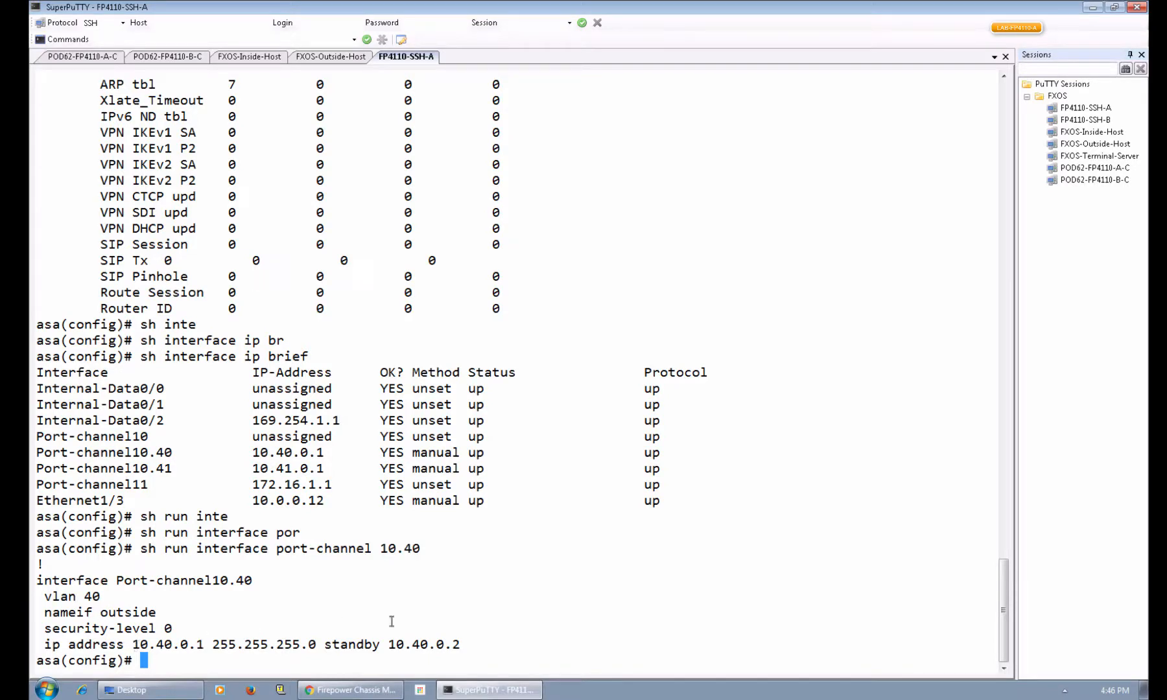
{"action": "key", "text": "Up"}
{"action": "key", "text": "BackSpace"}
{"action": "type", "text": "10.41"}
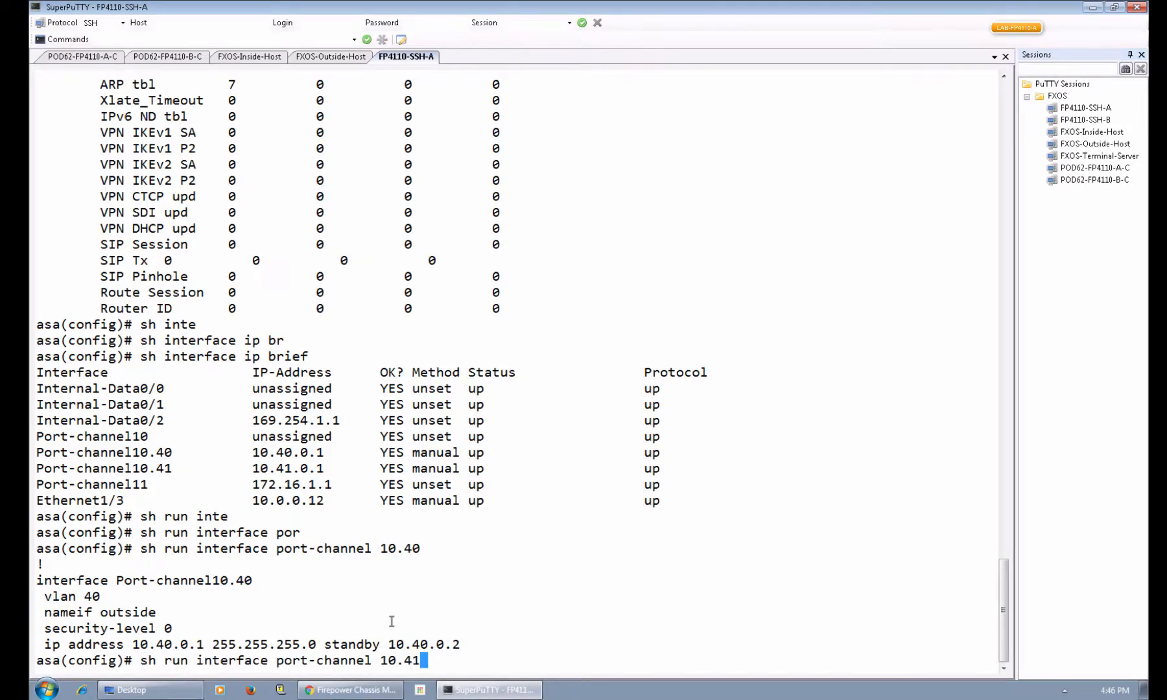
{"action": "key", "text": "Return"}
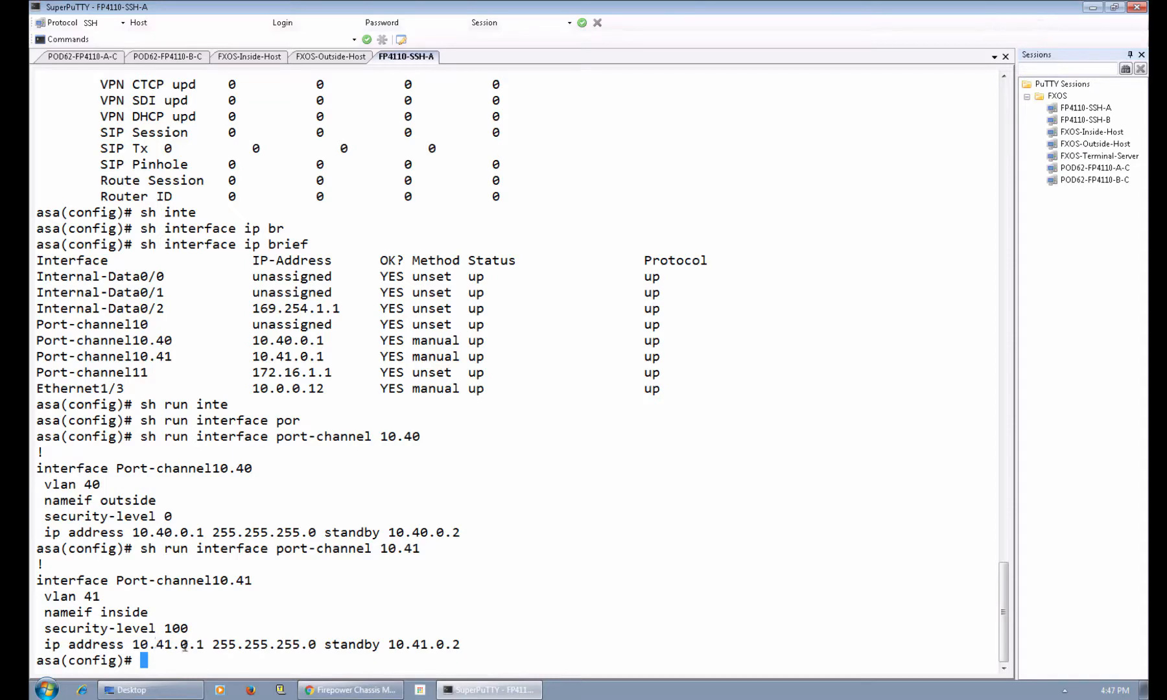
On FXOS-Inside-Host, run ifconfig and route: eth1 at 10.41.0.10, 10.40.0.0 via 10.41.0.1.
{"action": "left_click", "coordinate": [266, 59]}
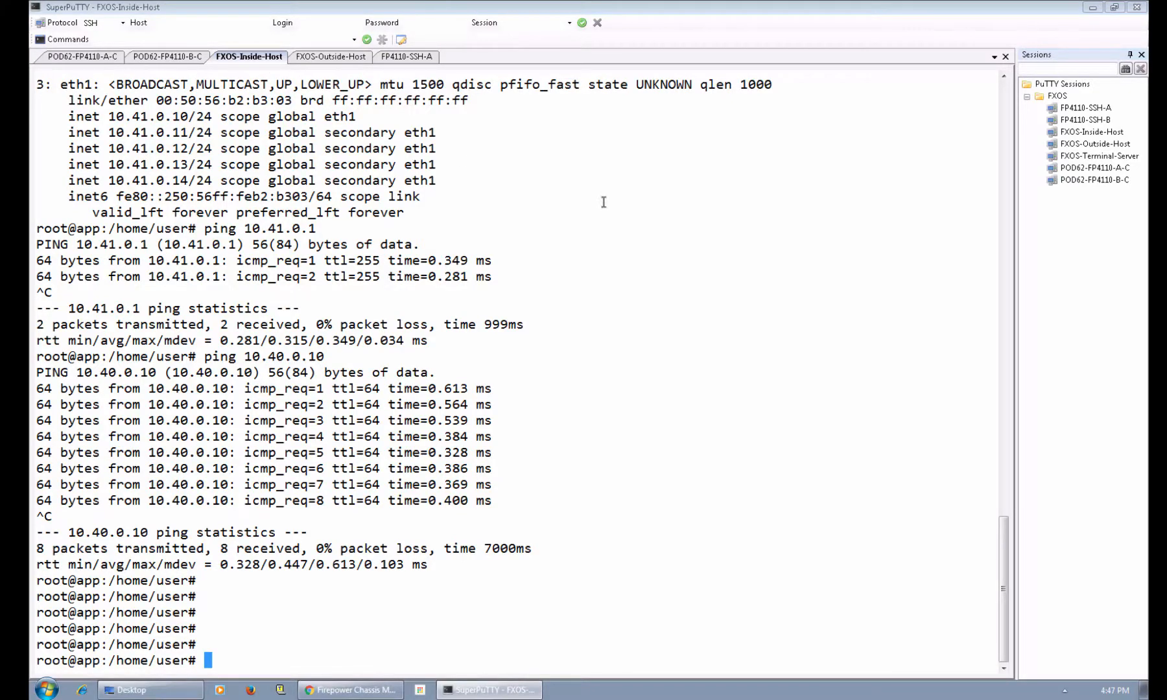
{"action": "type", "text": "ifconfig"}
{"action": "key", "text": "Return"}
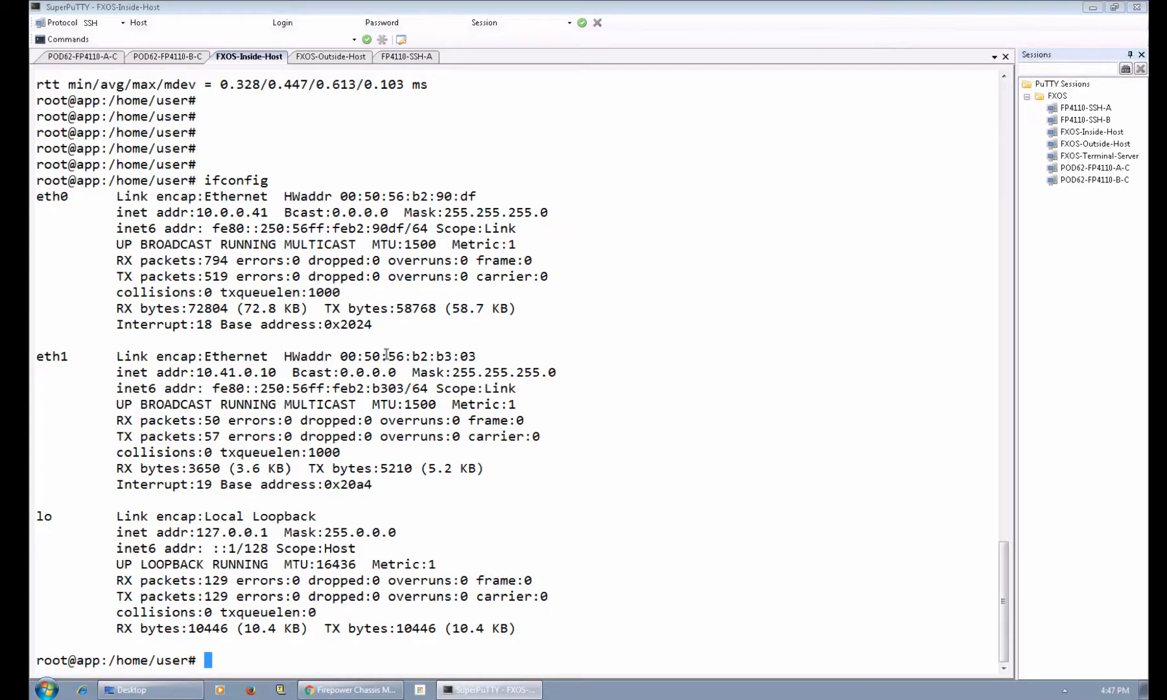
{"action": "type", "text": "route"}
{"action": "key", "text": "Return"}
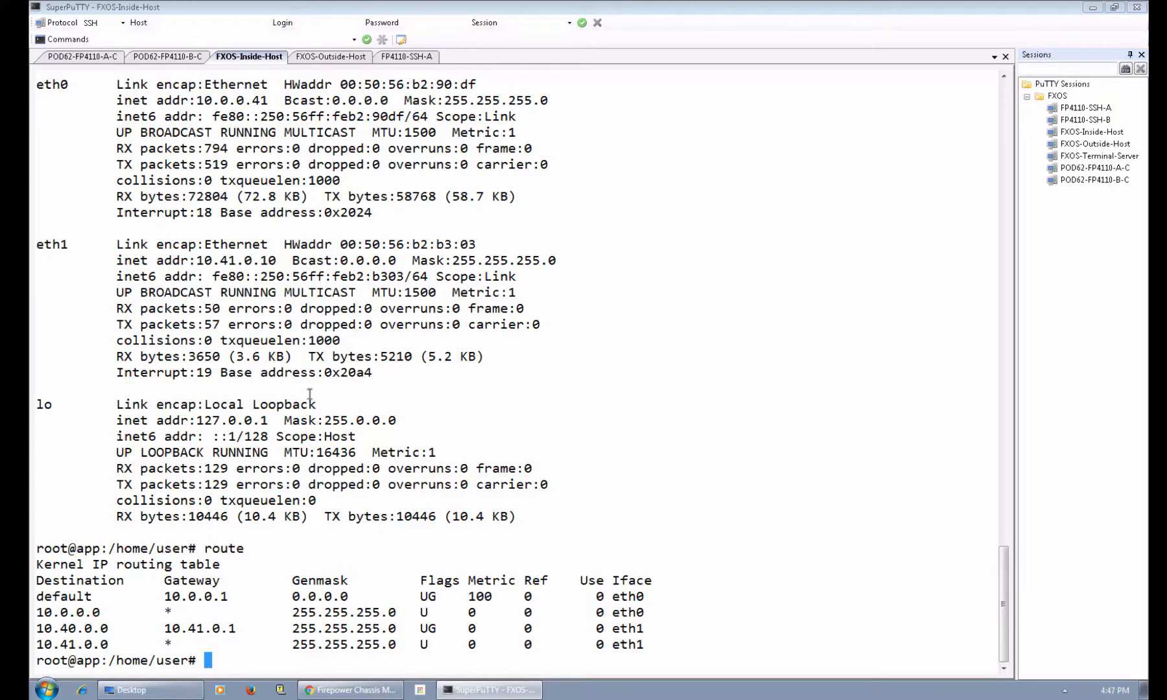
On FXOS-Outside-Host, run ifconfig and route: eth1 at 10.40.0.10, 10.41.0.0 via 10.40.0.1.
{"action": "left_click", "coordinate": [337, 58]}
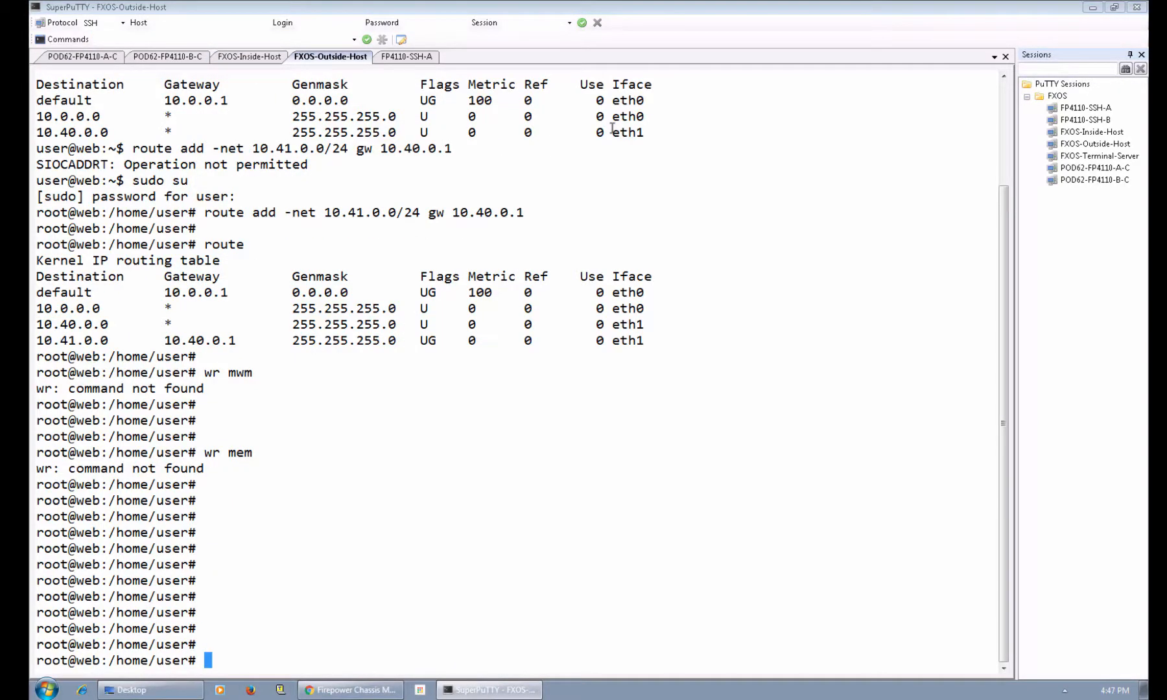
{"action": "type", "text": "ifcnfig"}
{"action": "key", "text": "Return"}
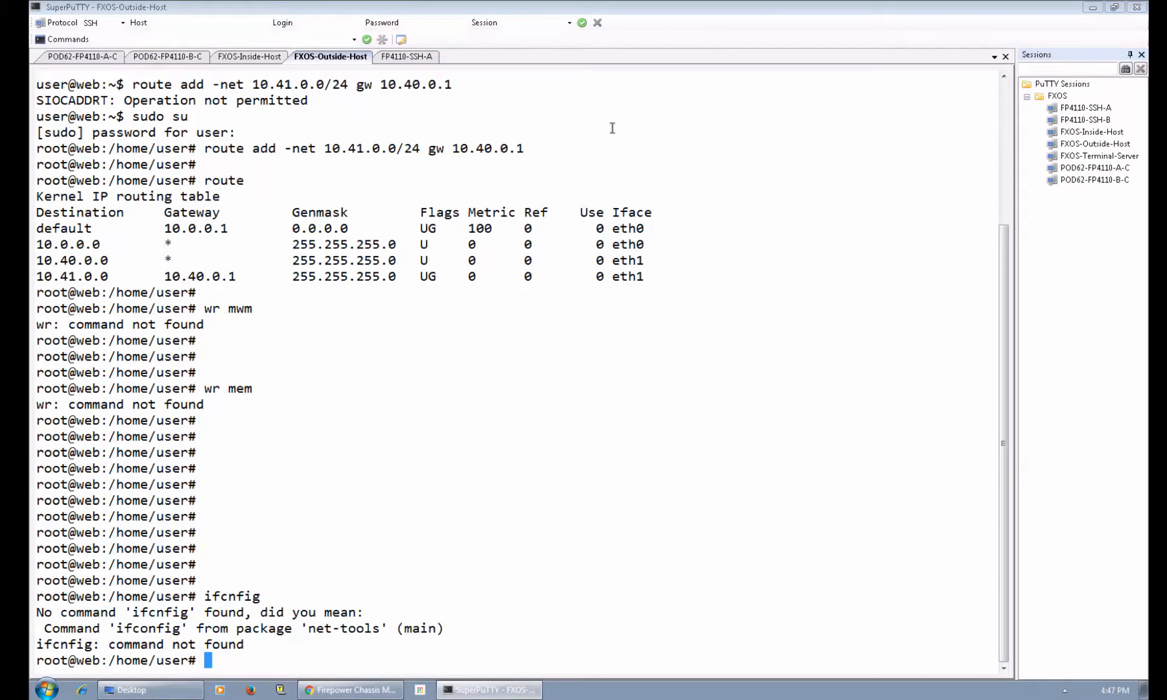
{"action": "type", "text": "ifconfig"}
{"action": "key", "text": "Return"}
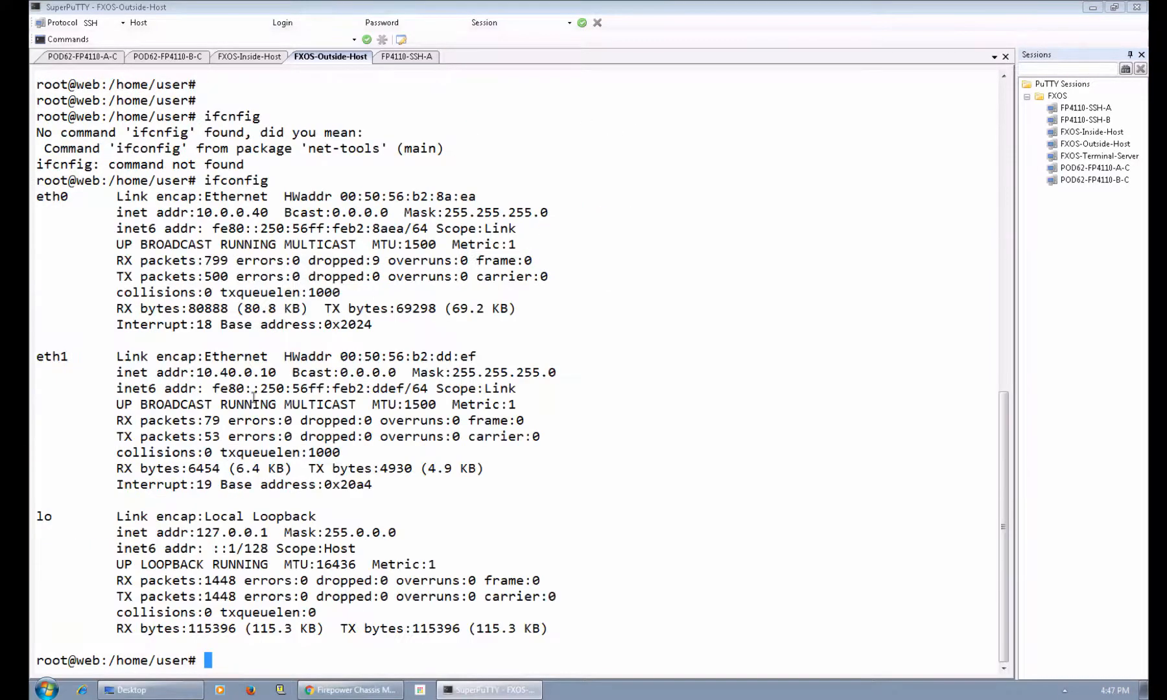
{"action": "left_click_drag", "start_coordinate": [197, 372], "coordinate": [276, 372]}
{"action": "type", "text": "route"}
{"action": "key", "text": "Return"}
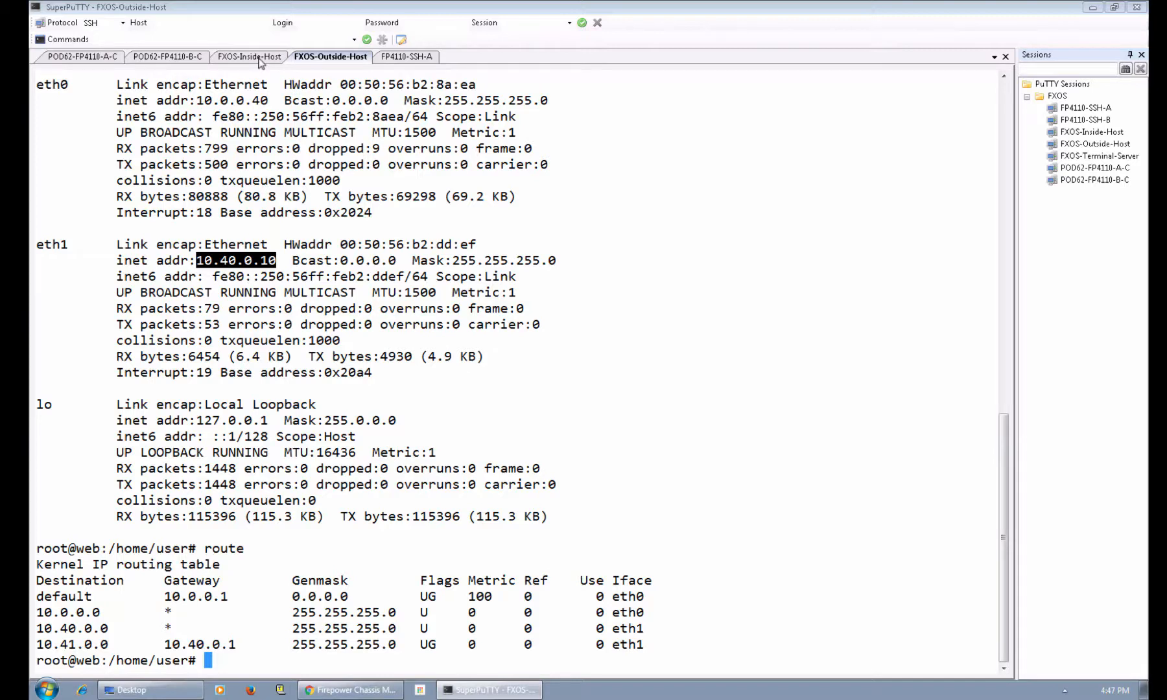
From FXOS-Inside-Host, start a continuous ping to the outside host at 10.40.0.10.
{"action": "left_click", "coordinate": [260, 61]}
{"action": "type", "text": "p"}
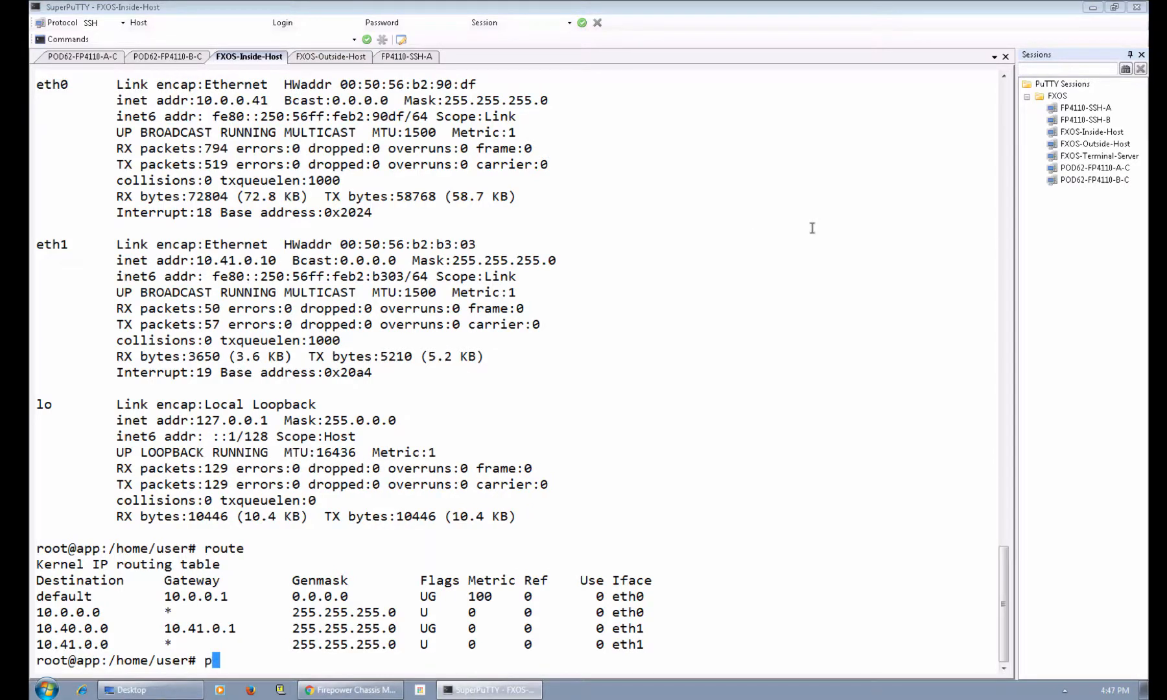
{"action": "type", "text": "ing 10.41.0.10"}
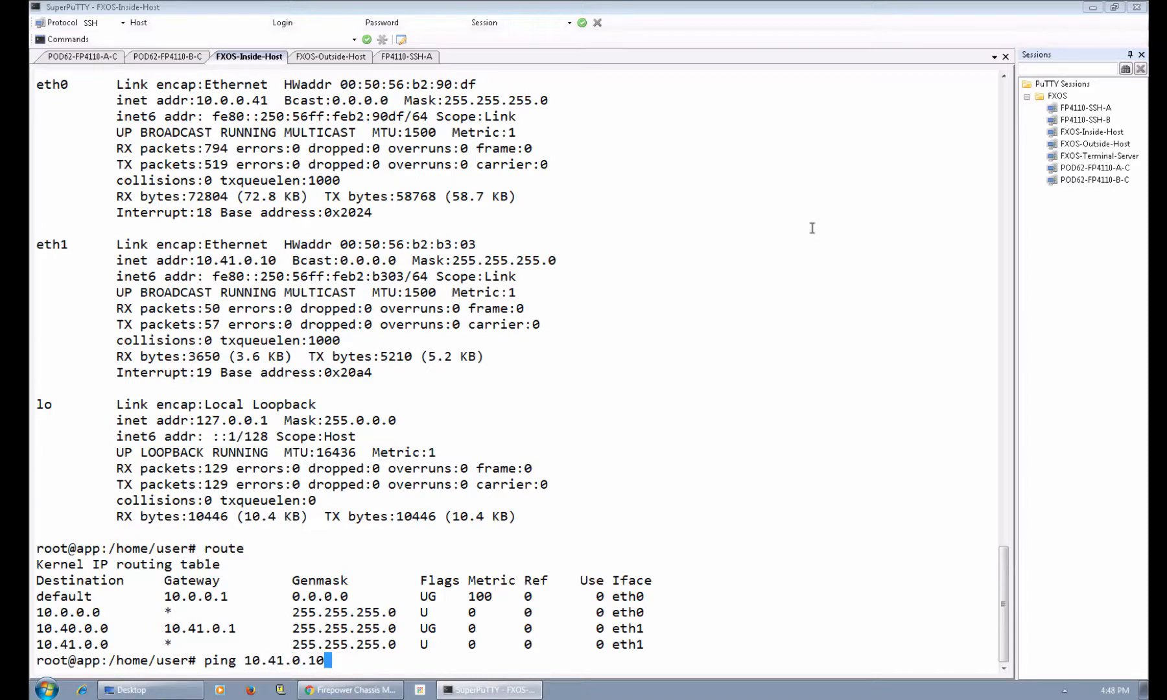
{"action": "key", "text": "BackSpace"}
{"action": "key", "text": "BackSpace"}
{"action": "key", "text": "BackSpace"}
{"action": "key", "text": "BackSpace"}
{"action": "key", "text": "BackSpace"}
{"action": "key", "text": "BackSpace"}
{"action": "type", "text": "0.0.10"}
{"action": "key", "text": "Return"}
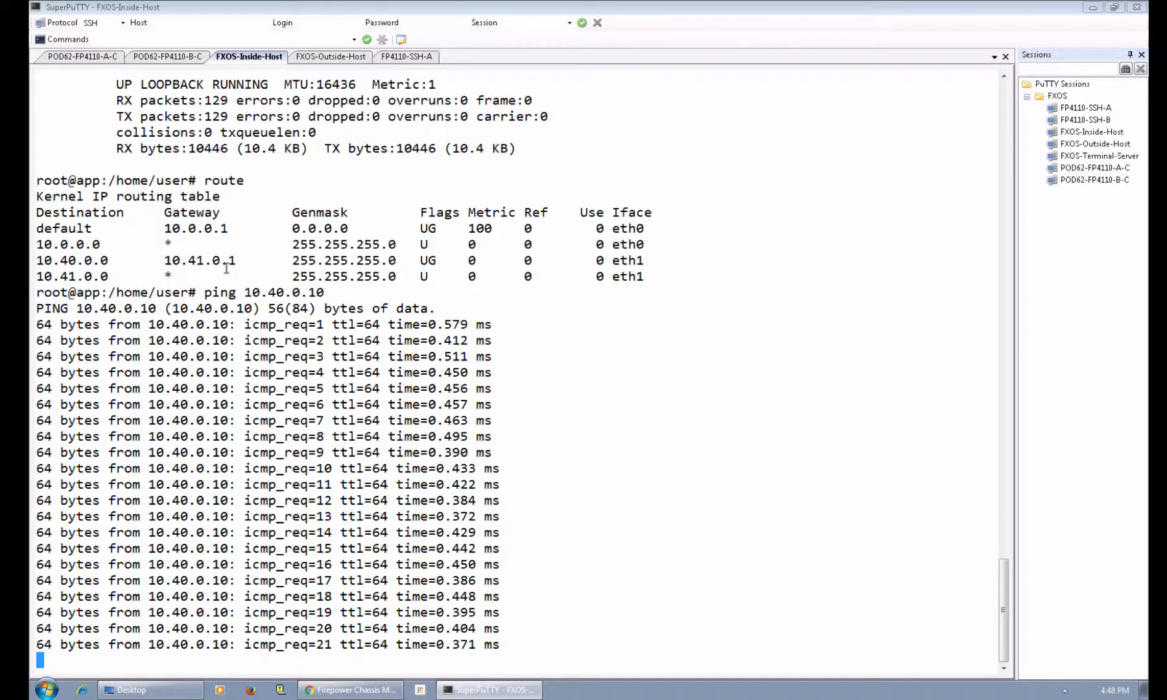
Compare chassis B's current FXOS version against the Cisco FXOS Compatibility table.
{"action": "left_click", "coordinate": [350, 690]}
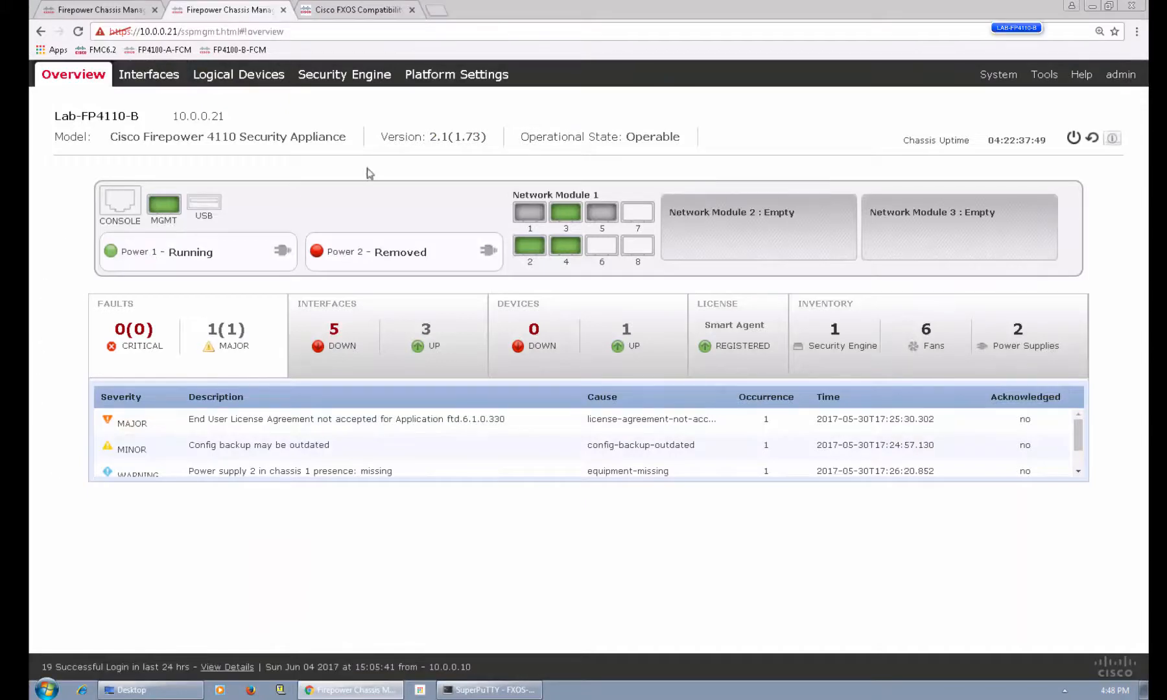
{"action": "left_click", "coordinate": [380, 10]}
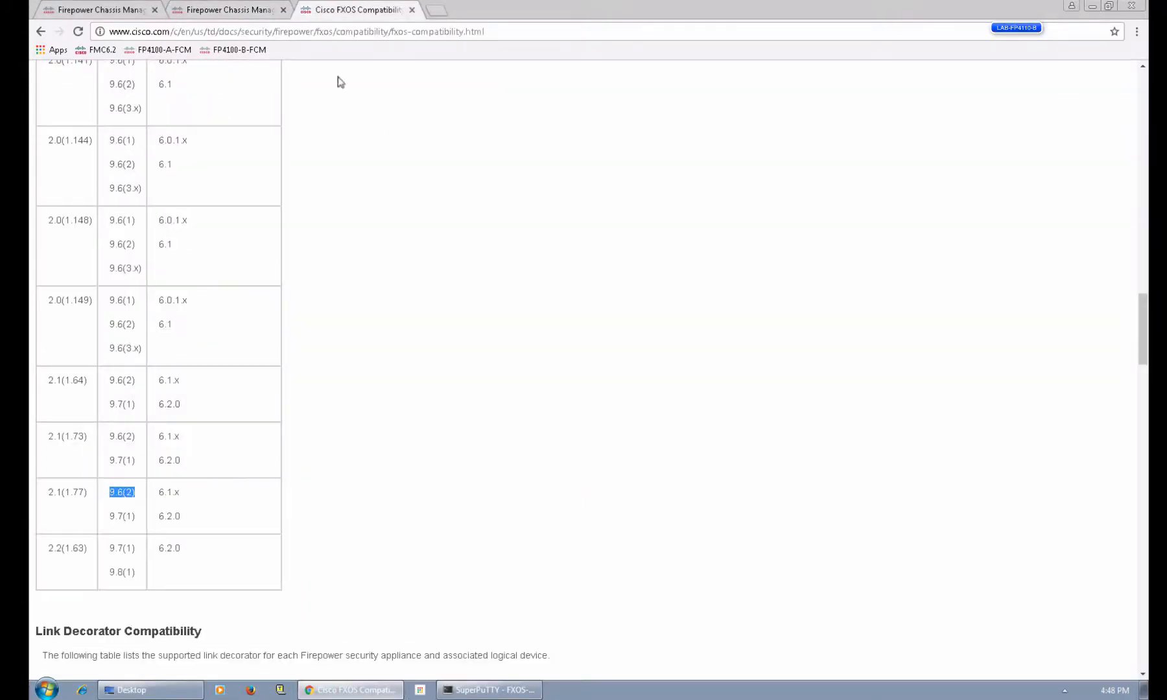
{"action": "left_click", "coordinate": [237, 10]}
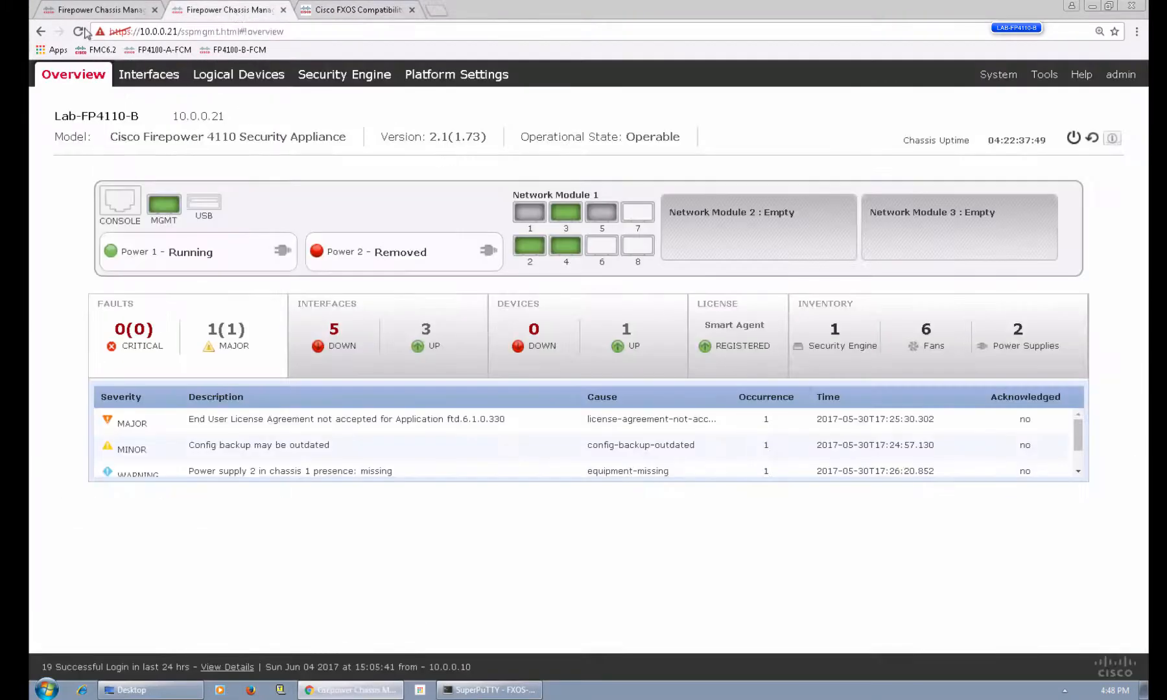
{"action": "left_click", "coordinate": [324, 14]}
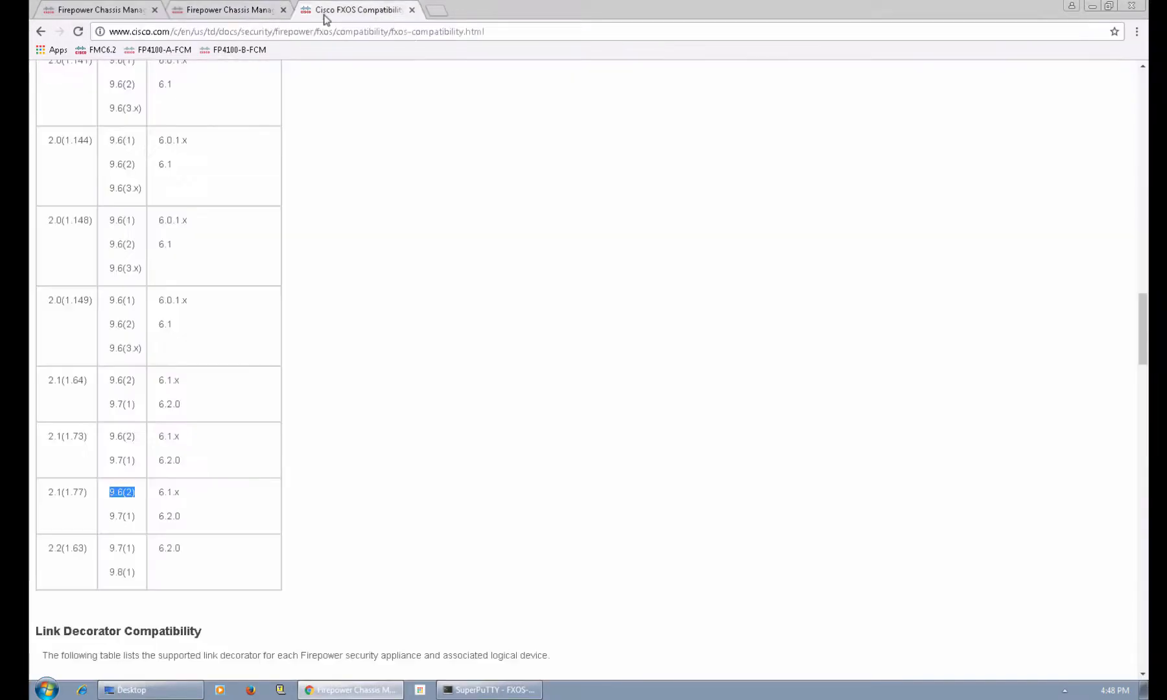
{"action": "left_click", "coordinate": [215, 10]}
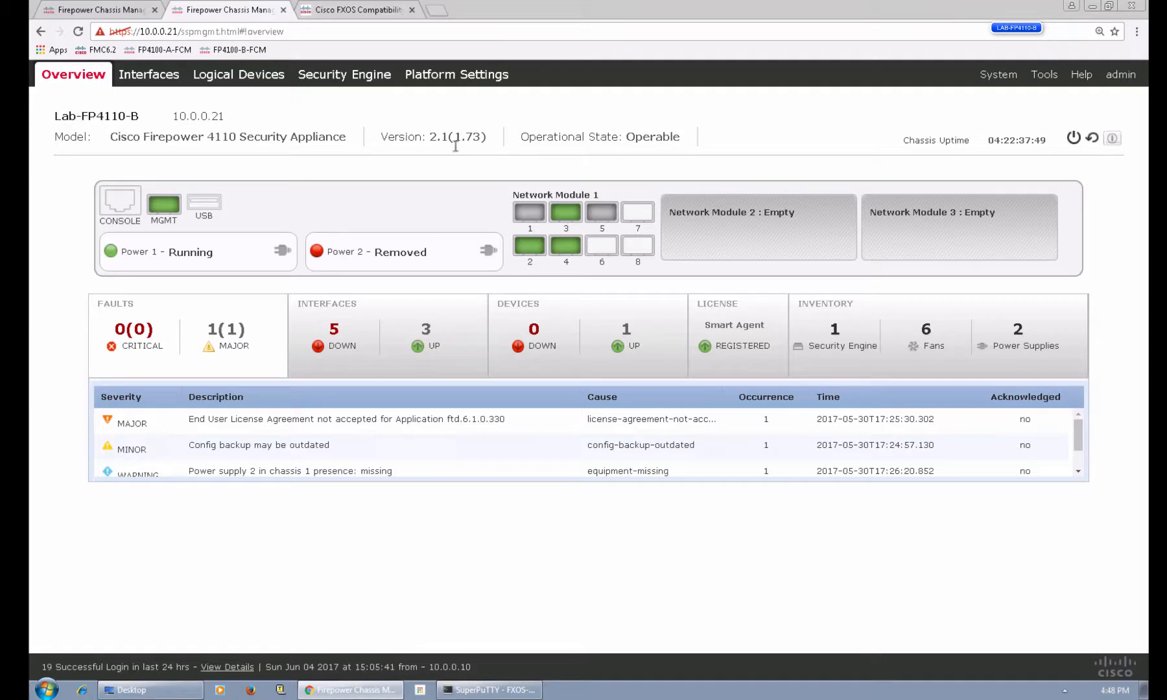
{"action": "left_click", "coordinate": [349, 12]}
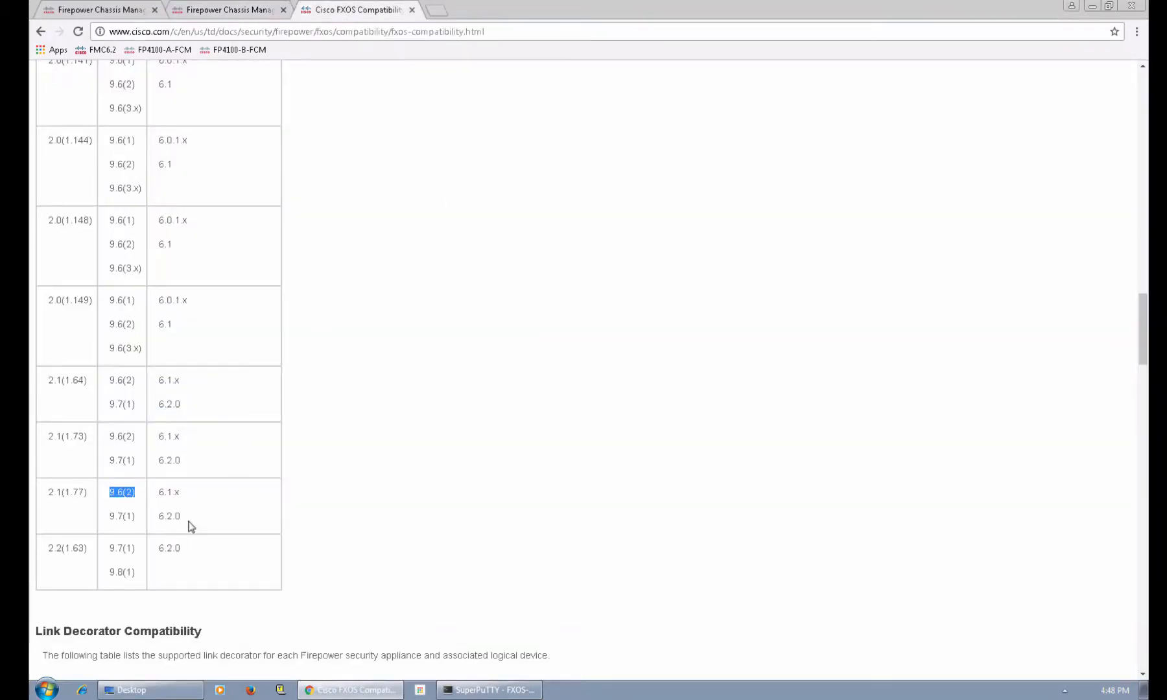
Highlight ASA 9.6(2) support in the 2.1(1.77) row, then return to chassis B's overview.
{"action": "left_click", "coordinate": [118, 504]}
{"action": "left_click_drag", "start_coordinate": [109, 493], "coordinate": [138, 493]}
{"action": "left_click_drag", "start_coordinate": [48, 494], "coordinate": [85, 495]}
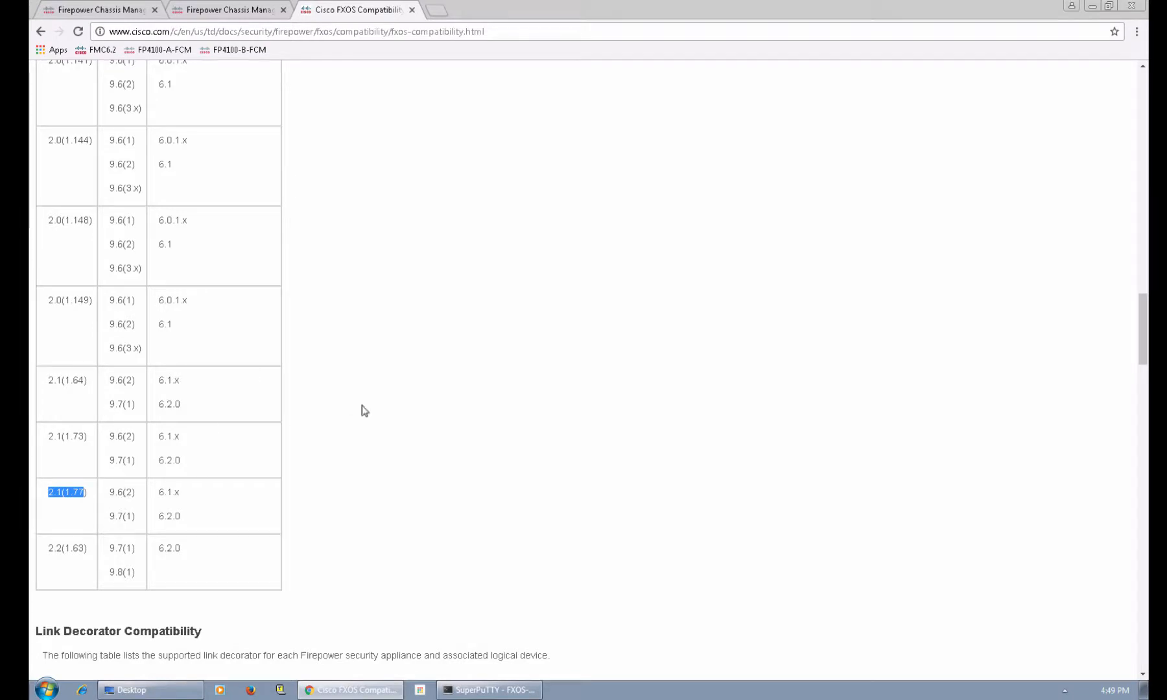
{"action": "scroll", "coordinate": [341, 162], "scroll_direction": "up", "scroll_amount": 2}
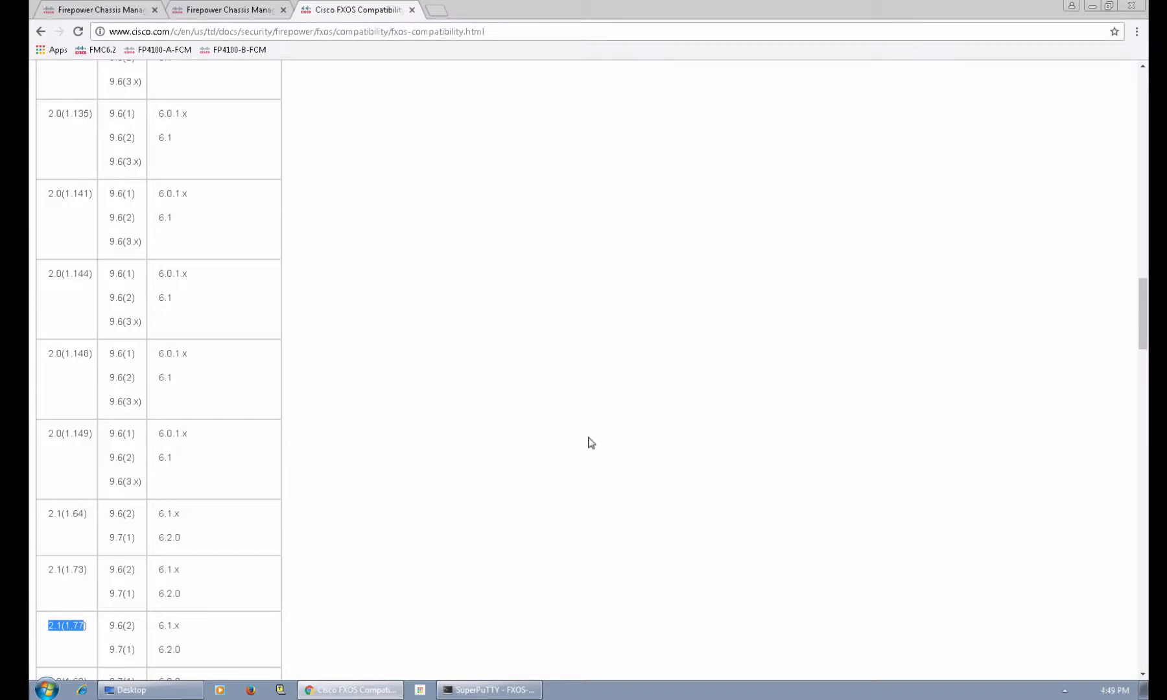
{"action": "scroll", "coordinate": [586, 443], "scroll_direction": "down", "scroll_amount": 4}
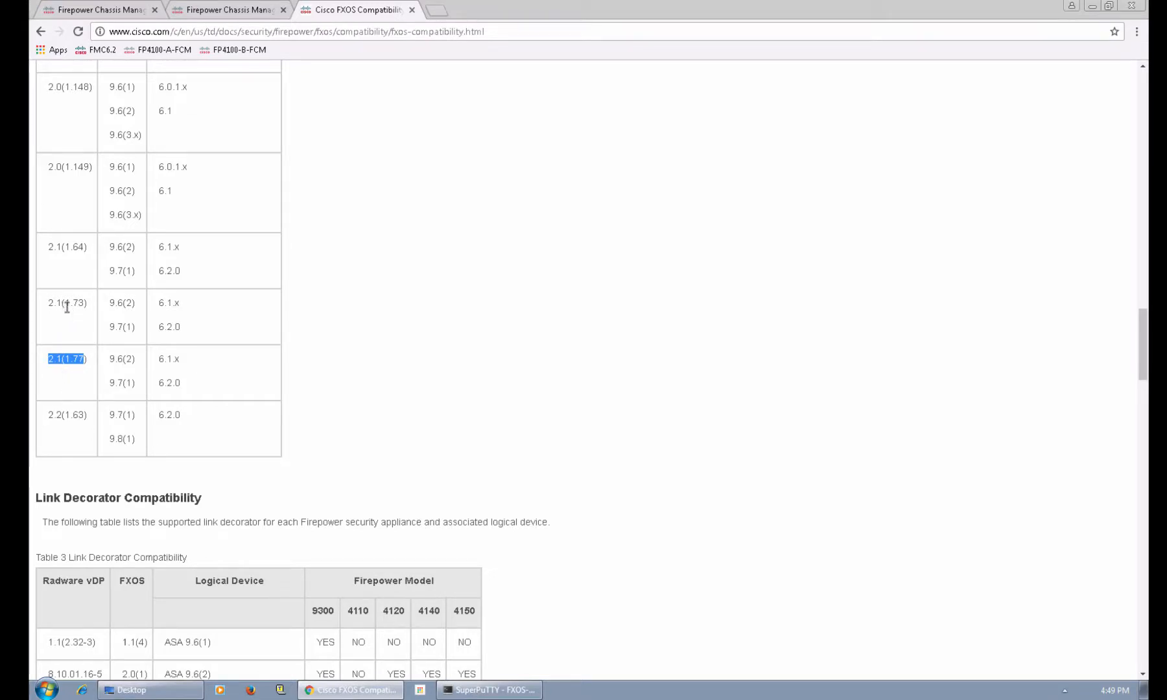
{"action": "left_click", "coordinate": [72, 371]}
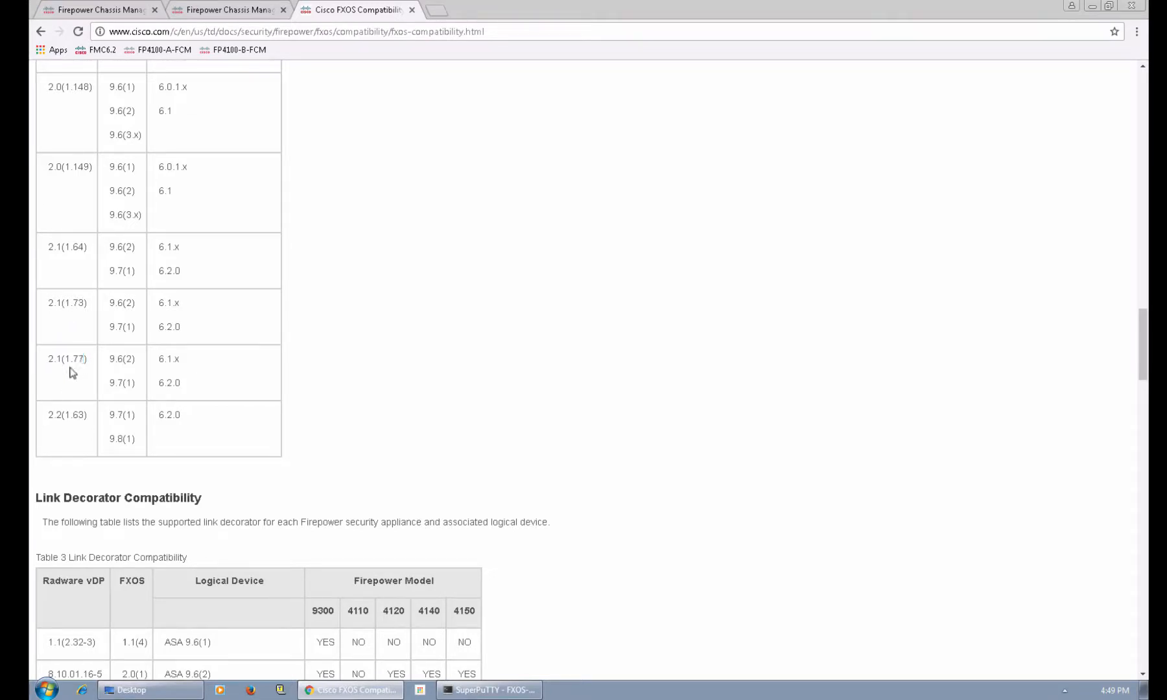
{"action": "left_click", "coordinate": [256, 17]}
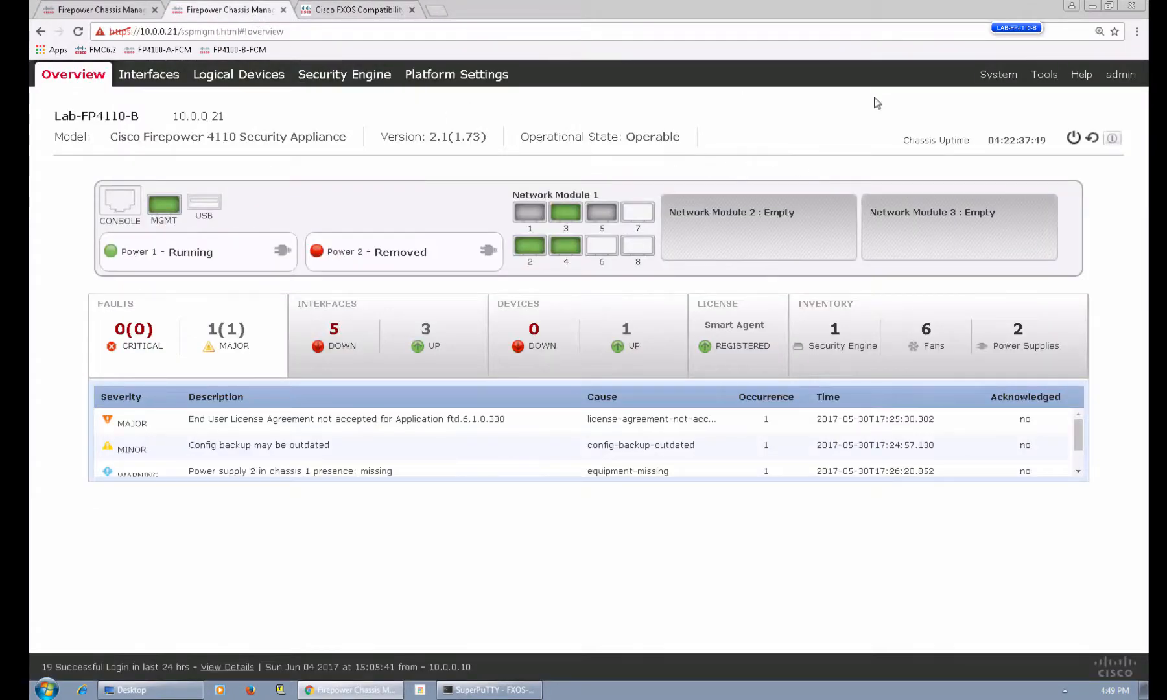
Upgrade chassis B to fxos-k9.2.1.1.77.SPA from System > Updates, confirming with Yes.
{"action": "mouse_move", "coordinate": [990, 75]}
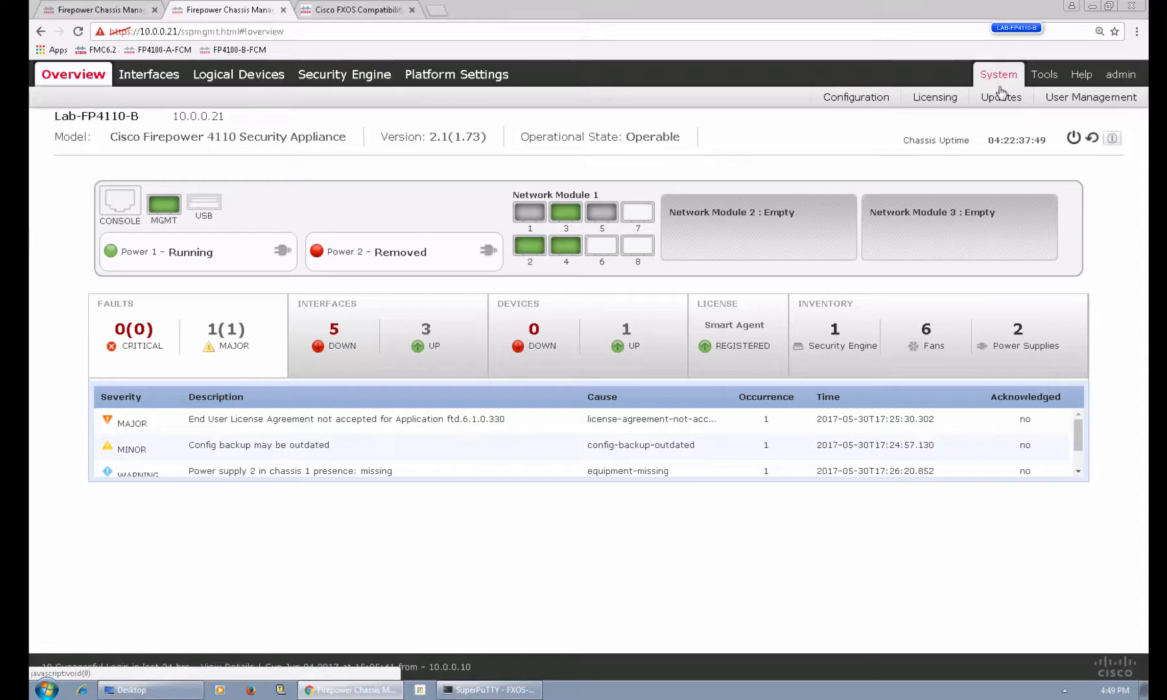
{"action": "left_click", "coordinate": [1000, 97]}
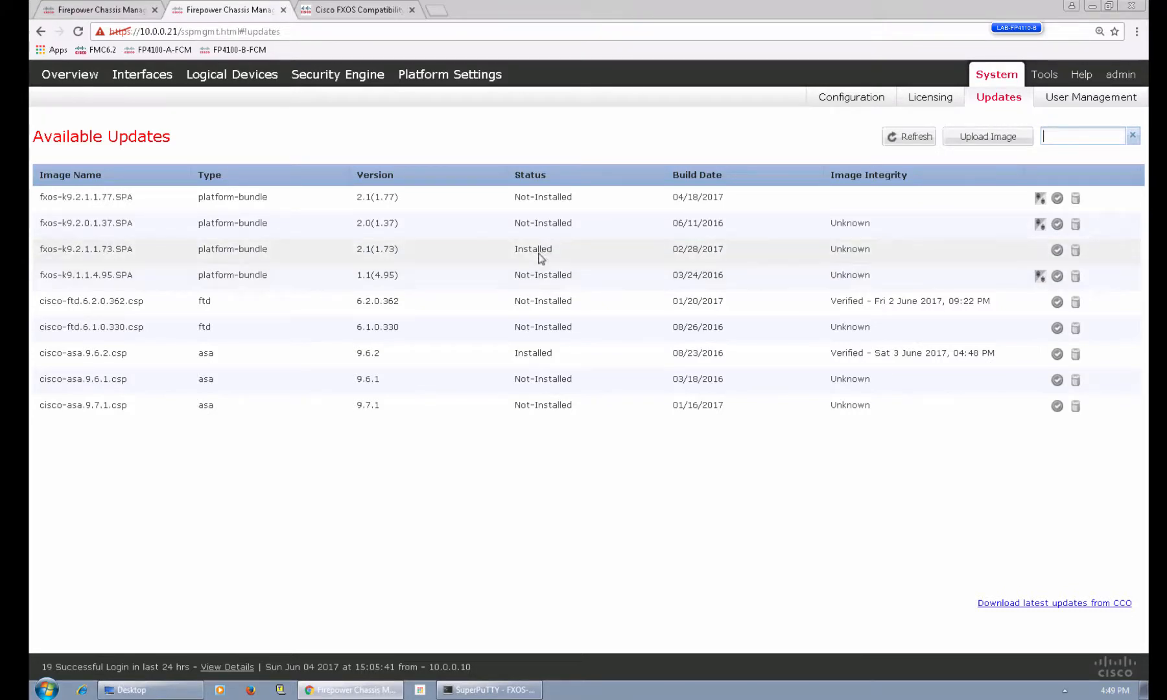
{"action": "left_click", "coordinate": [1040, 199]}
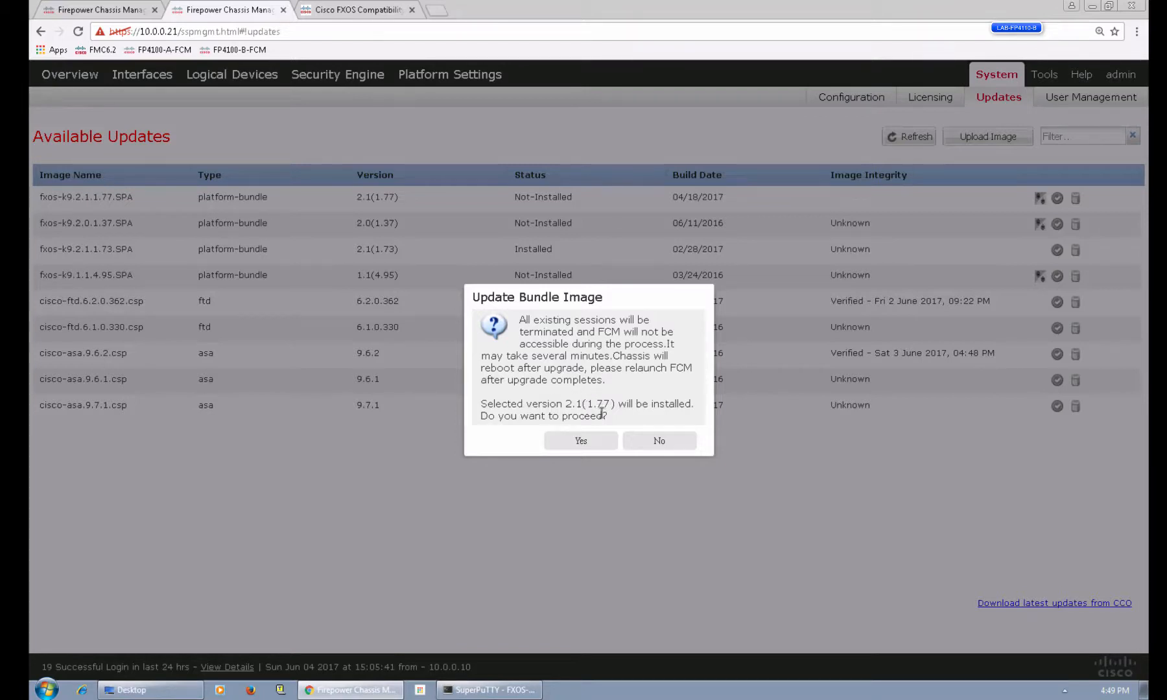
{"action": "left_click", "coordinate": [579, 443]}
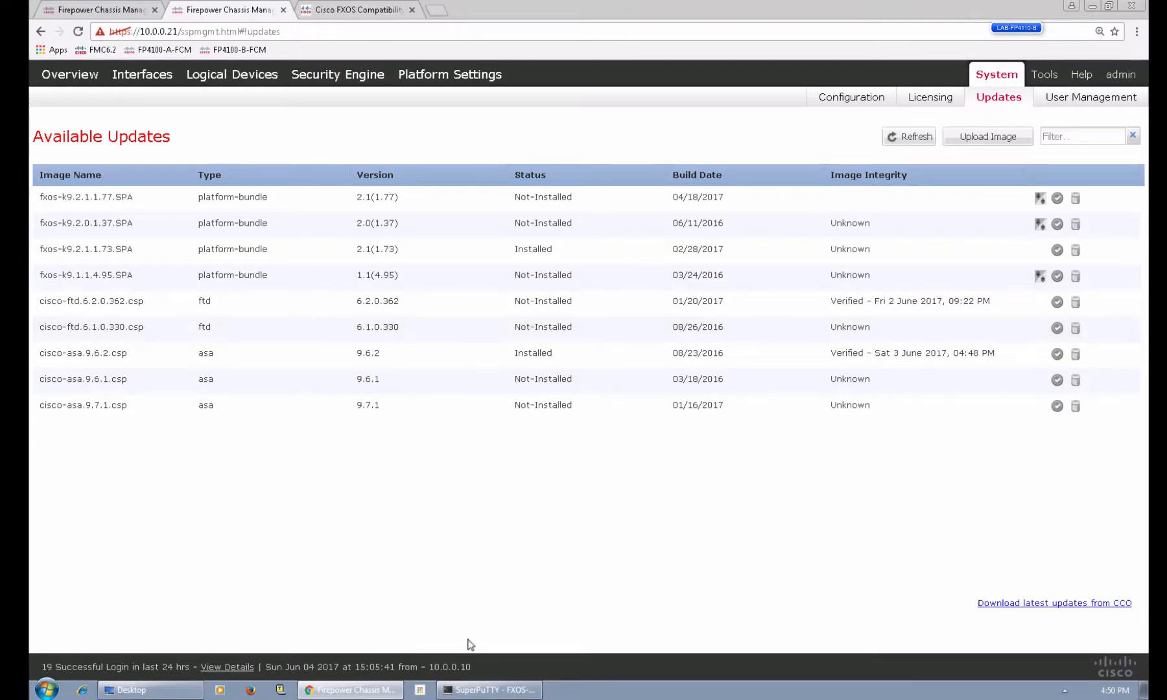
Log in as admin on the POD62-FP4110-B-C console session.
{"action": "left_click", "coordinate": [487, 695]}
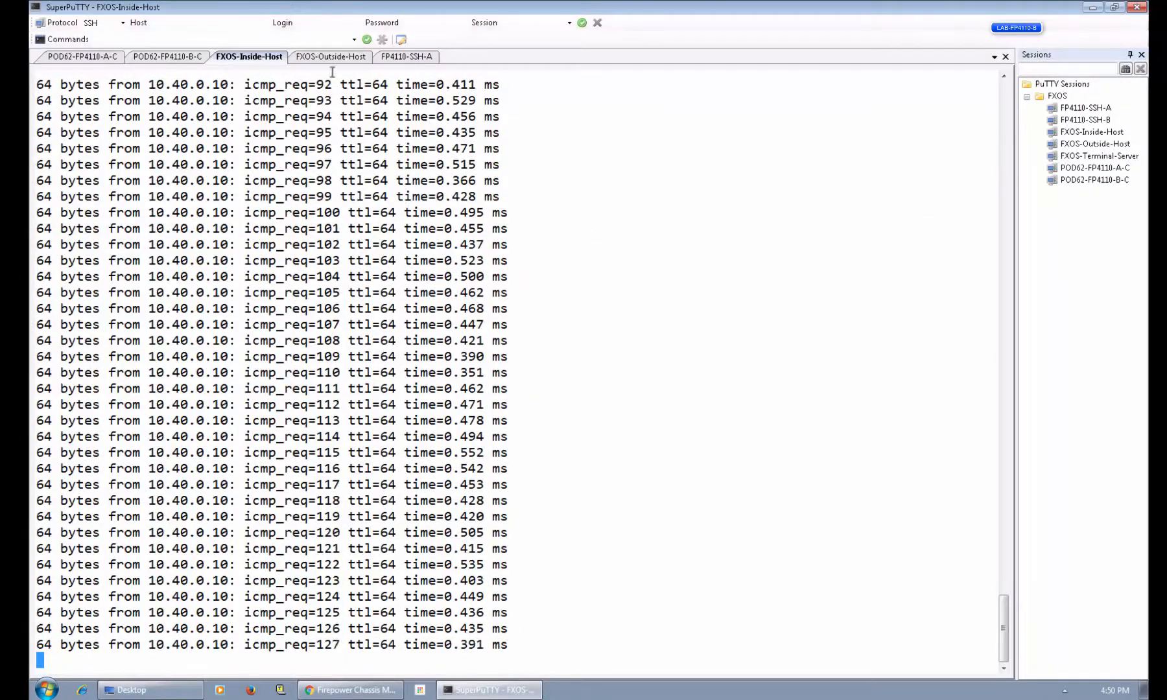
{"action": "left_click", "coordinate": [416, 57]}
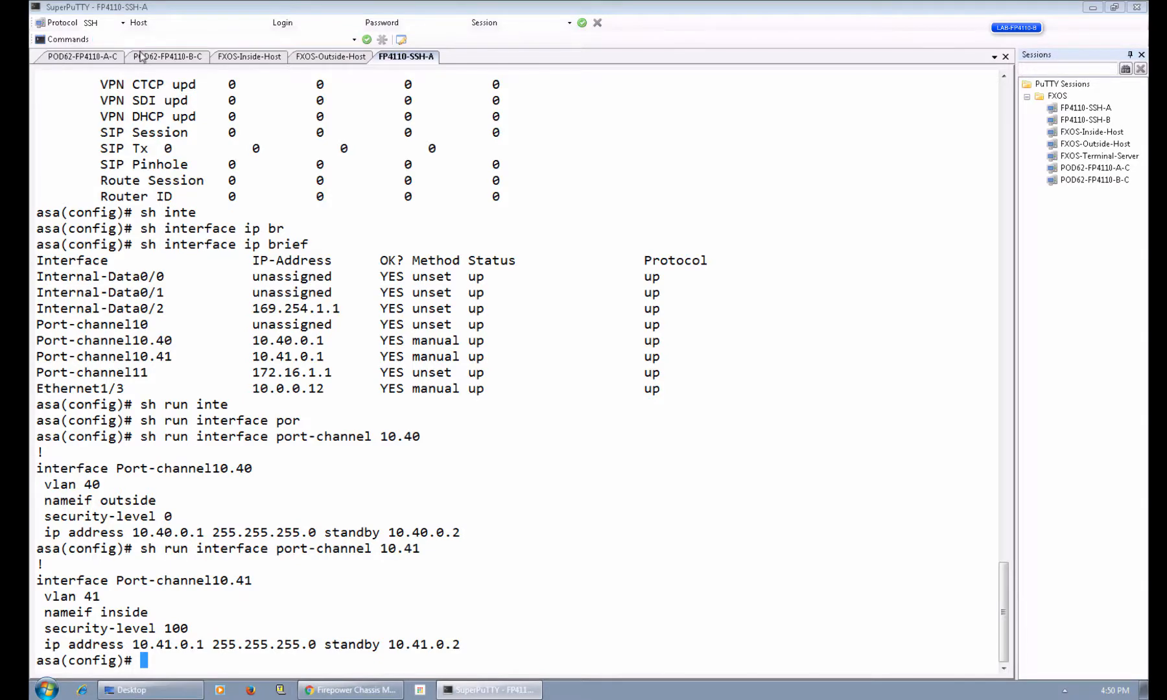
{"action": "left_click", "coordinate": [198, 58]}
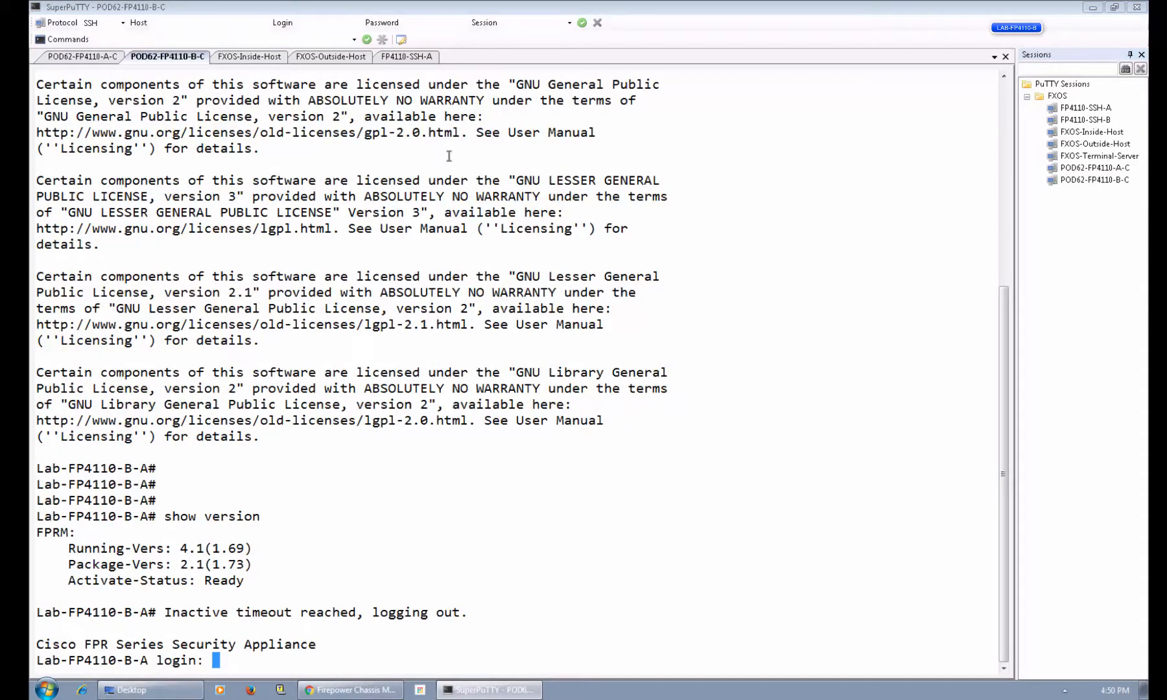
{"action": "type", "text": "admin"}
{"action": "key", "text": "Return"}
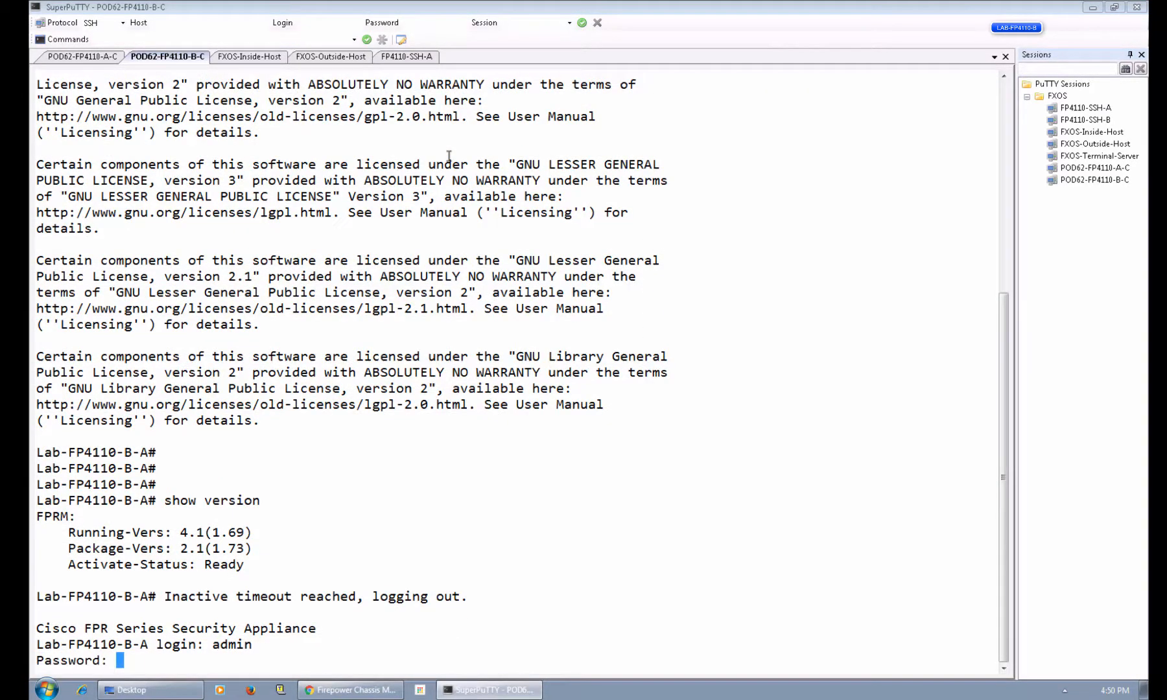
{"action": "key", "text": "Return"}
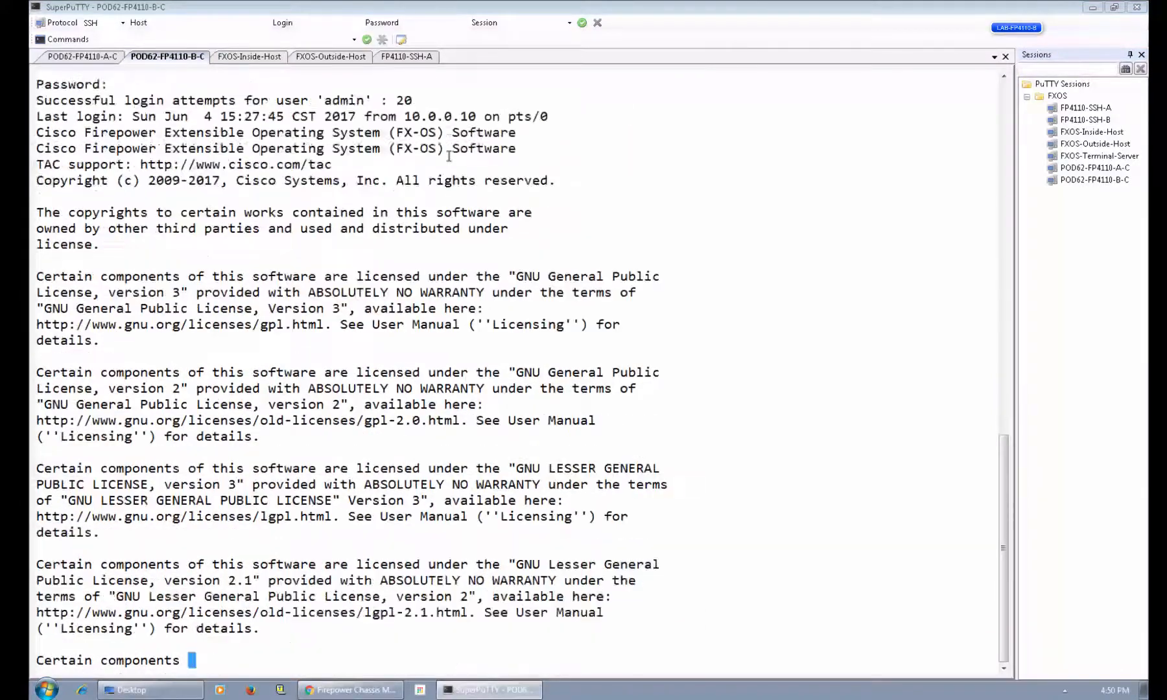
{"action": "key", "text": "Return"}
{"action": "key", "text": "Return"}
{"action": "key", "text": "Return"}
{"action": "key", "text": "Return"}
{"action": "key", "text": "Return"}
{"action": "key", "text": "Return"}
Run show firmware monitor in scope system, checking the inside host's ping still replies.
{"action": "type", "text": "scope system"}
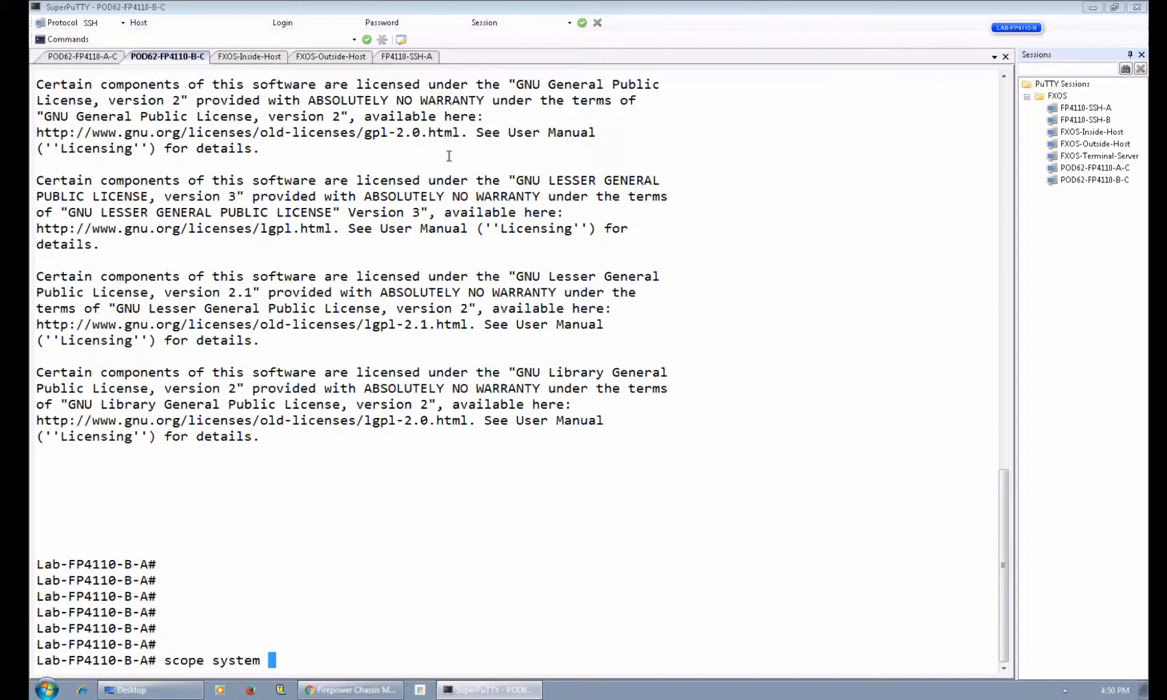
{"action": "key", "text": "Return"}
{"action": "type", "text": "show fir"}
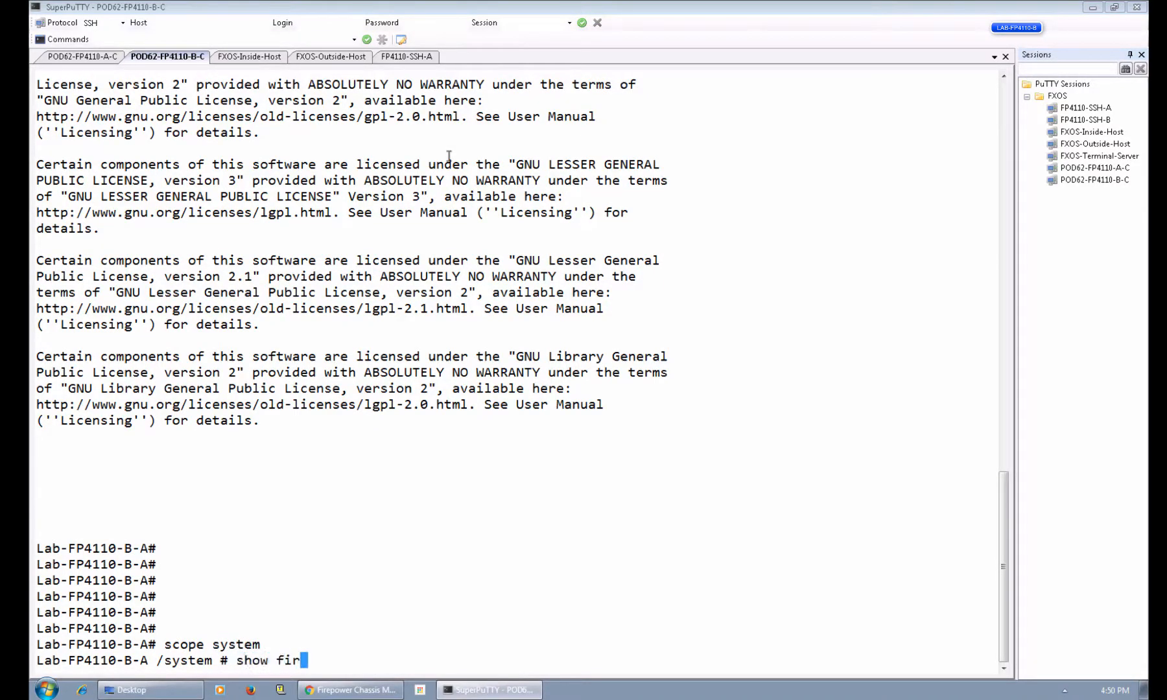
{"action": "type", "text": "mware monitor"}
{"action": "key", "text": "Return"}
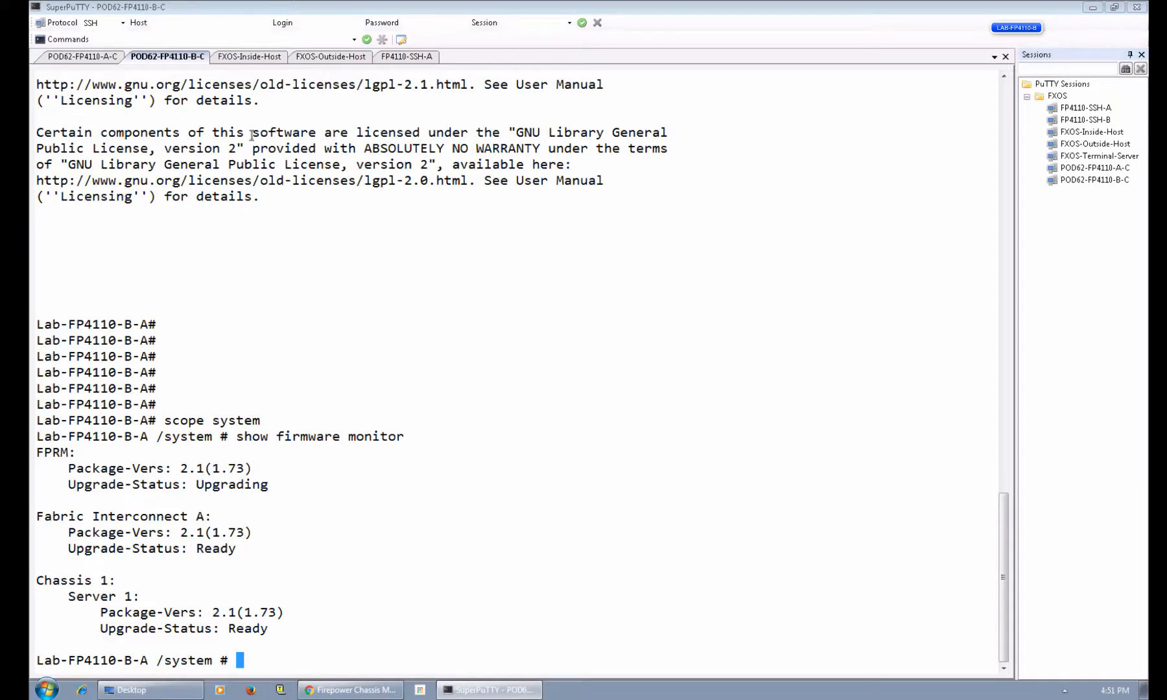
{"action": "left_click", "coordinate": [252, 59]}
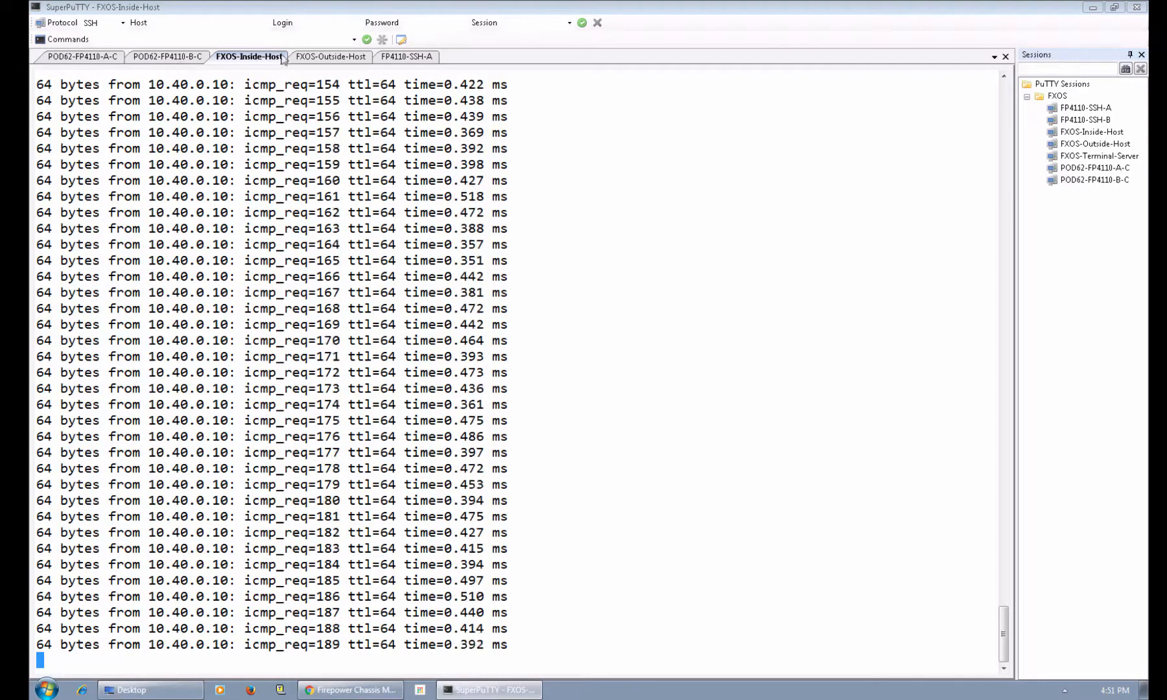
{"action": "left_click", "coordinate": [175, 59]}
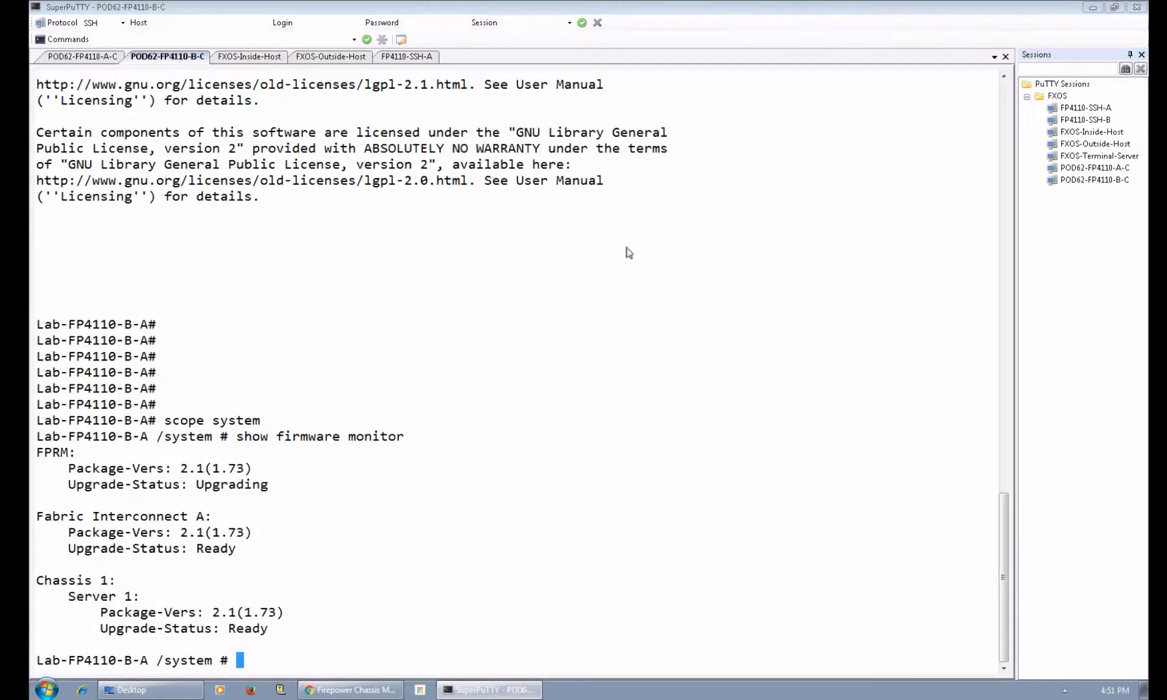
Log in to the POD62-FP4110-A-C session as admin.
{"action": "left_click", "coordinate": [62, 58]}
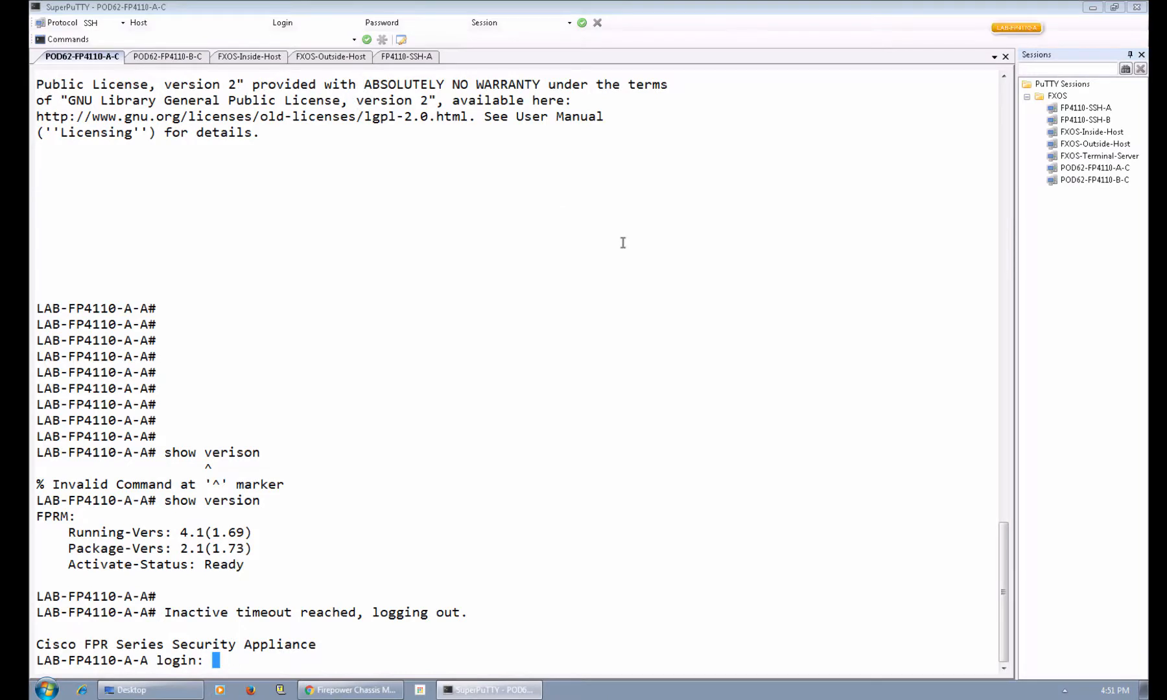
{"action": "type", "text": "admin"}
{"action": "key", "text": "Return"}
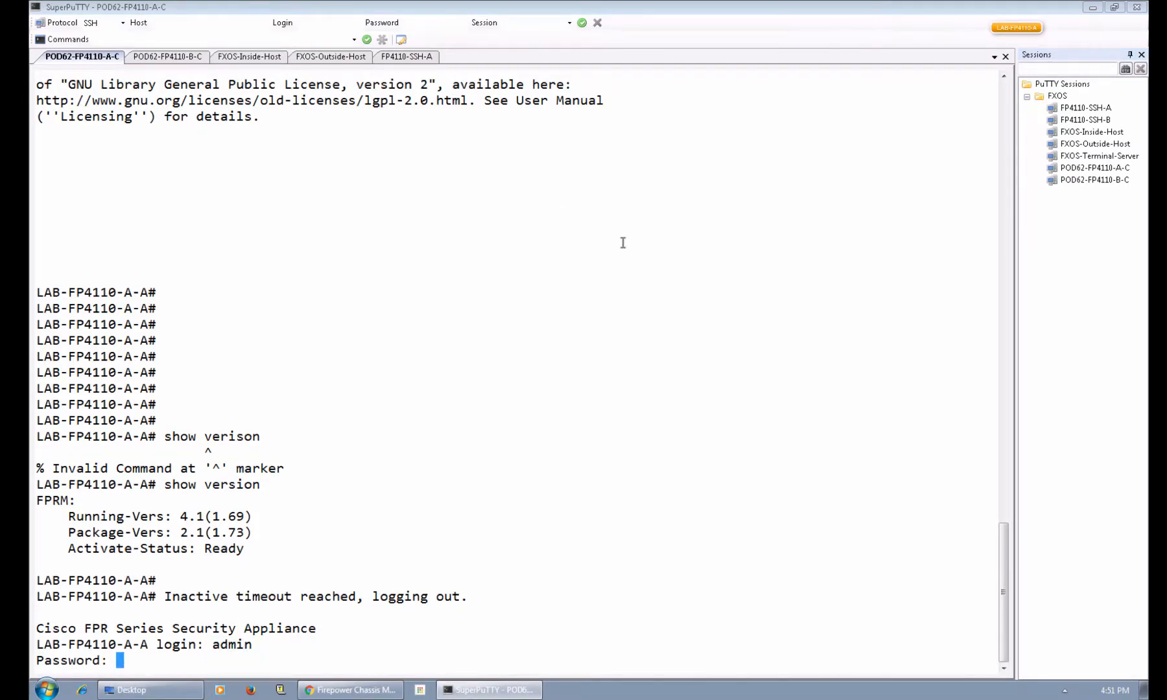
{"action": "key", "text": "Return"}
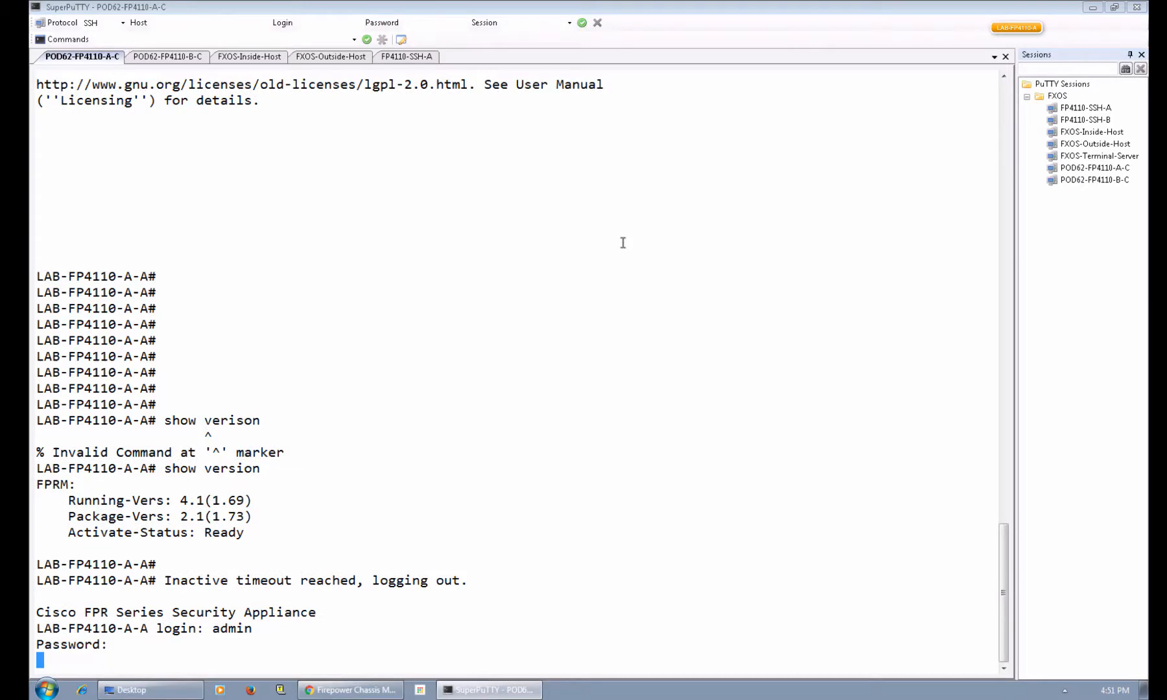
{"action": "type", "text": "admin"}
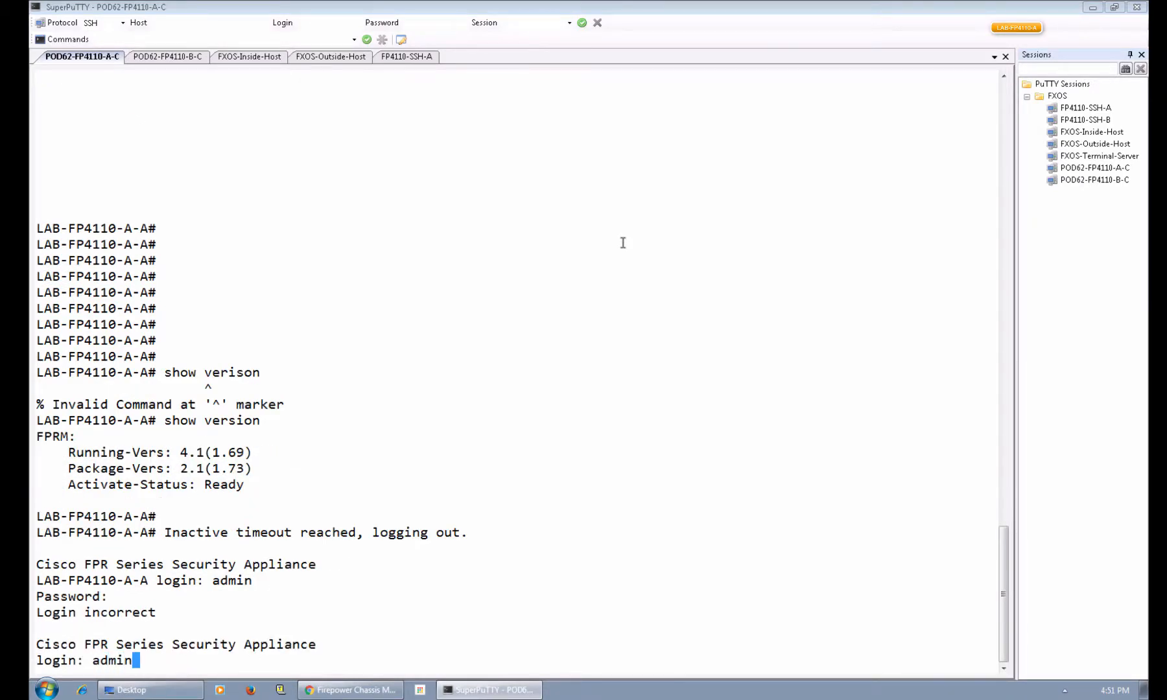
{"action": "key", "text": "Return"}
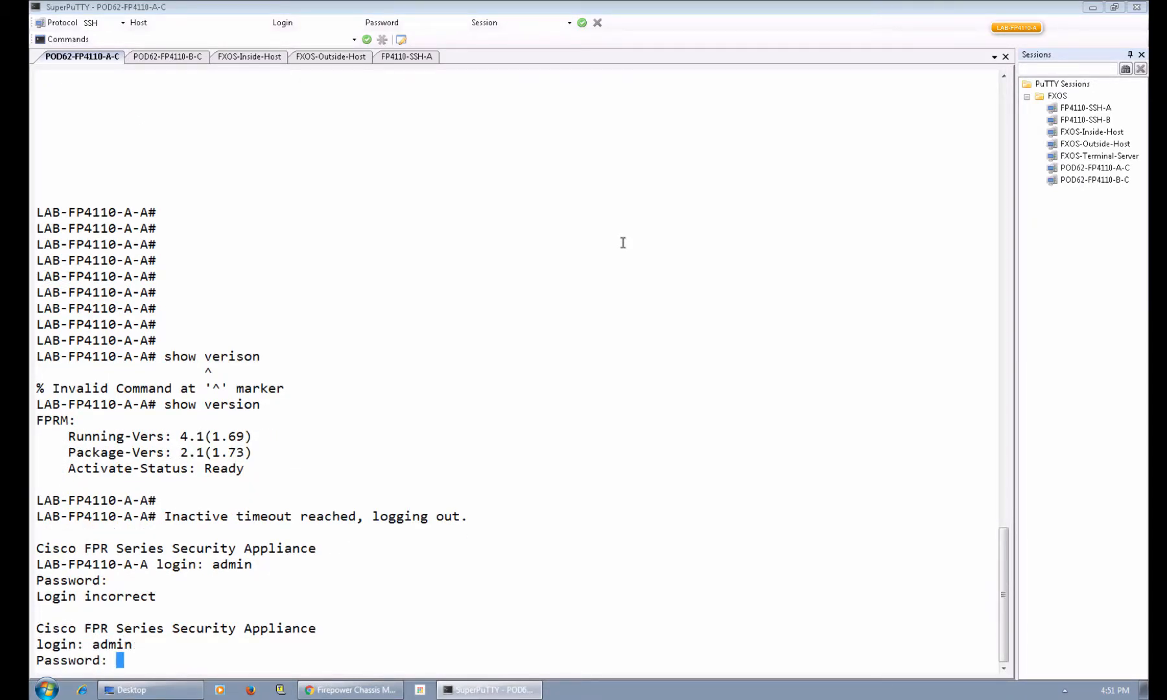
{"action": "key", "text": "Return"}
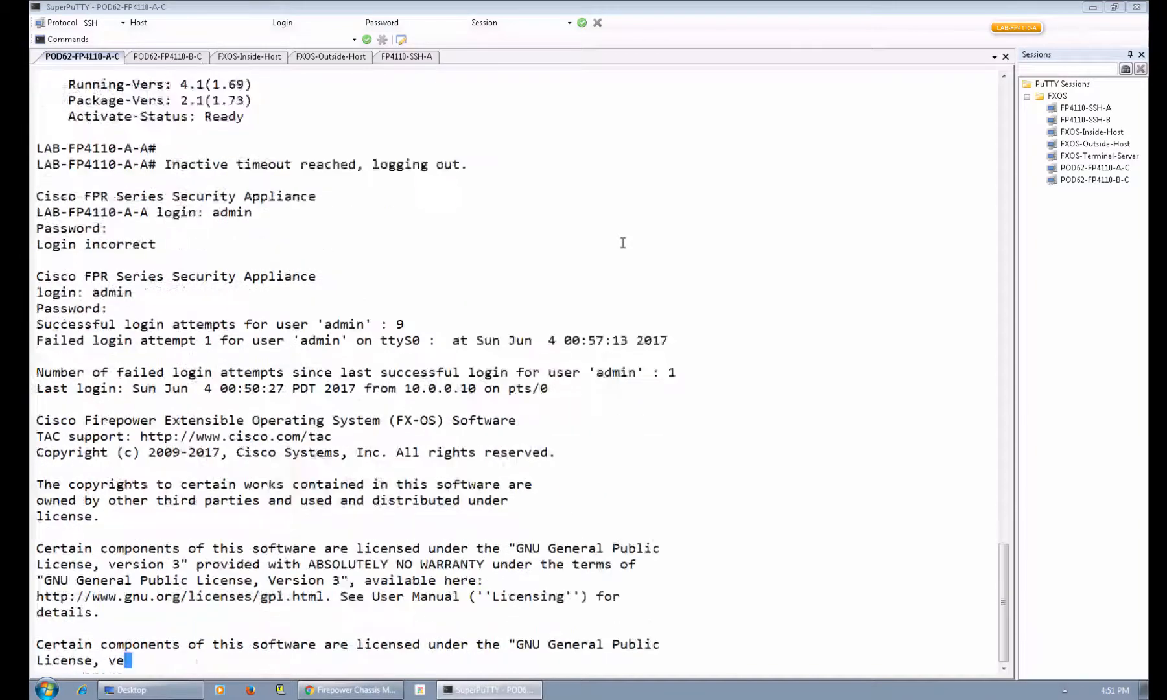
{"action": "key", "text": "Return"}
{"action": "key", "text": "Return"}
{"action": "key", "text": "Return"}
{"action": "key", "text": "Return"}
{"action": "key", "text": "Return"}
{"action": "key", "text": "Return"}
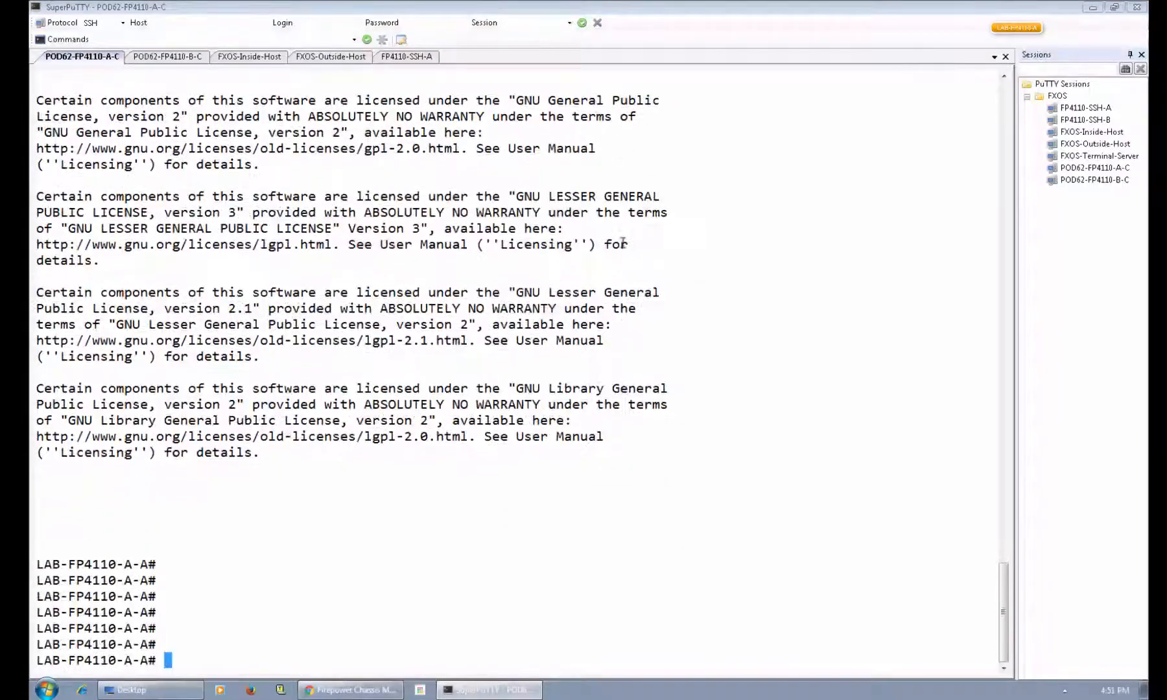
Connect to the module 1 ASA console and page through the show failover output.
{"action": "type", "text": "connect module "}
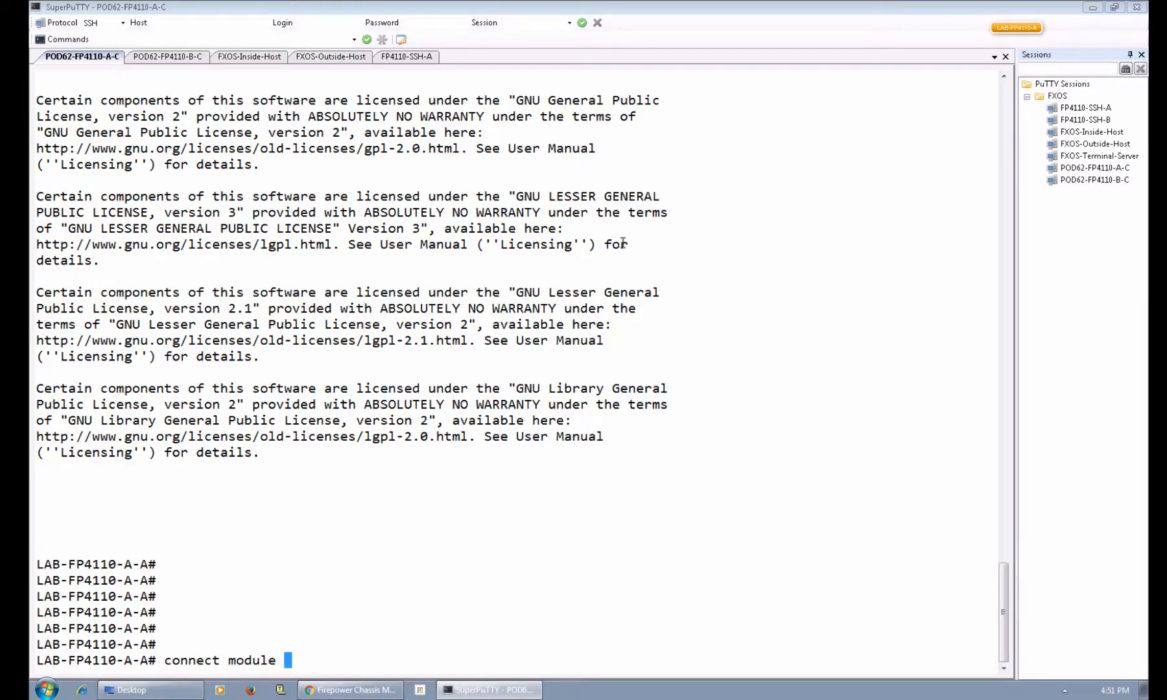
{"action": "type", "text": "1 console"}
{"action": "key", "text": "Return"}
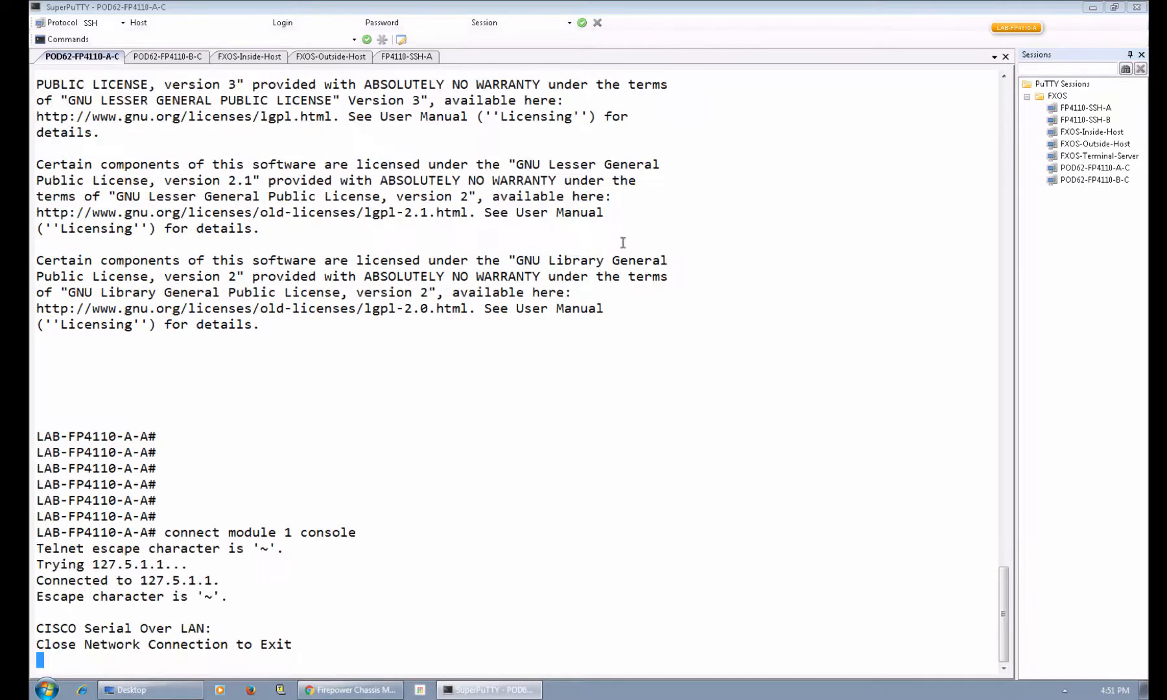
{"action": "key", "text": "Return"}
{"action": "key", "text": "Return"}
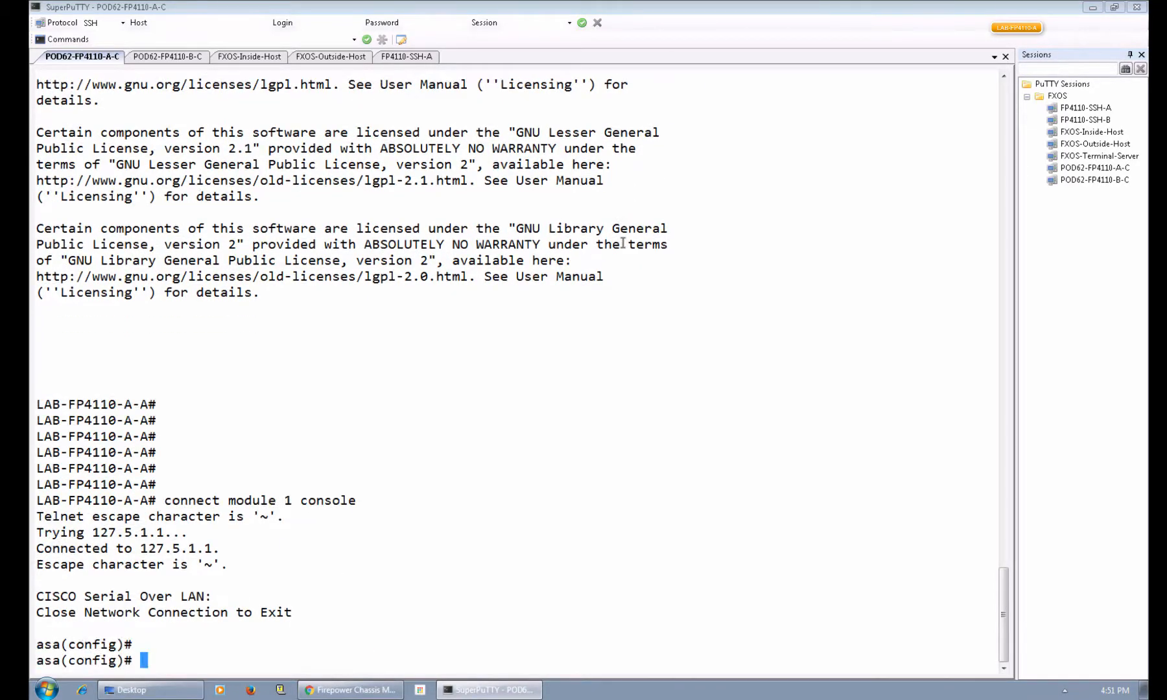
{"action": "type", "text": "show fail"}
{"action": "key", "text": "Tab"}
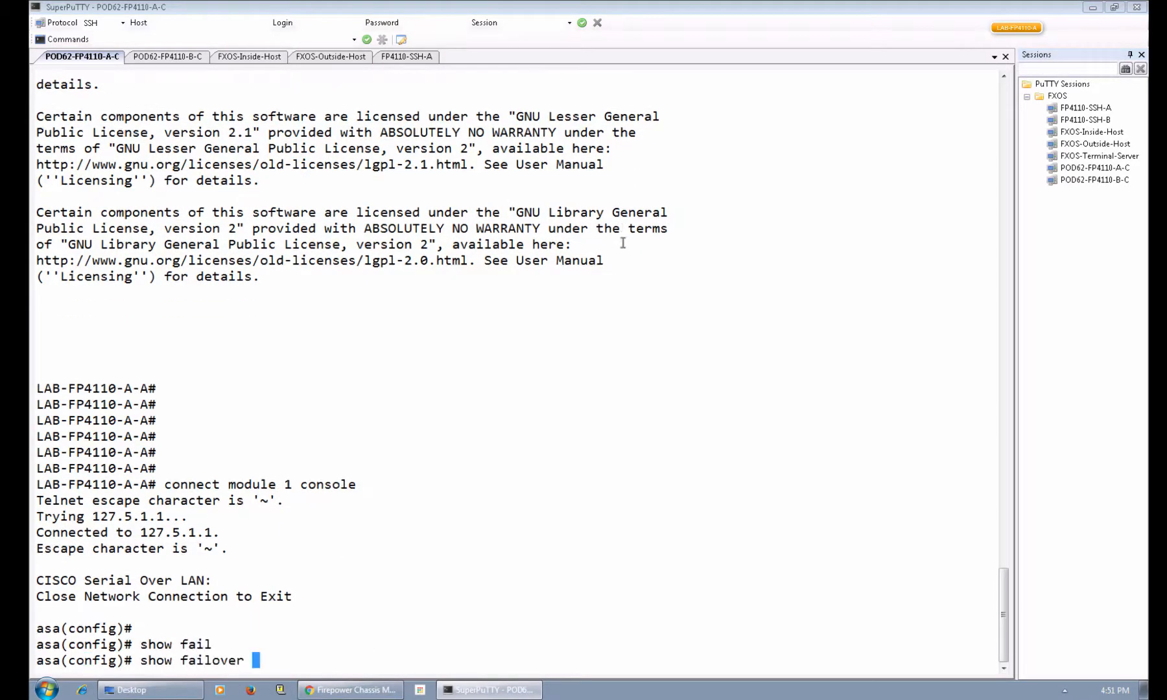
{"action": "key", "text": "Return"}
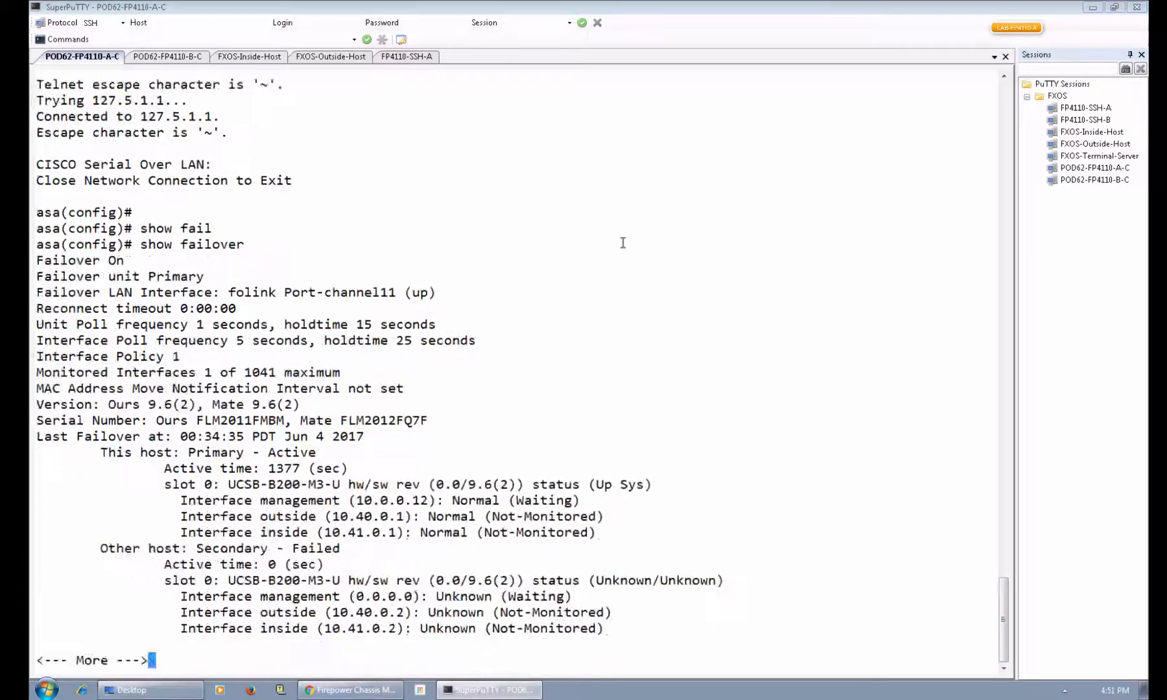
{"action": "key", "text": "space"}
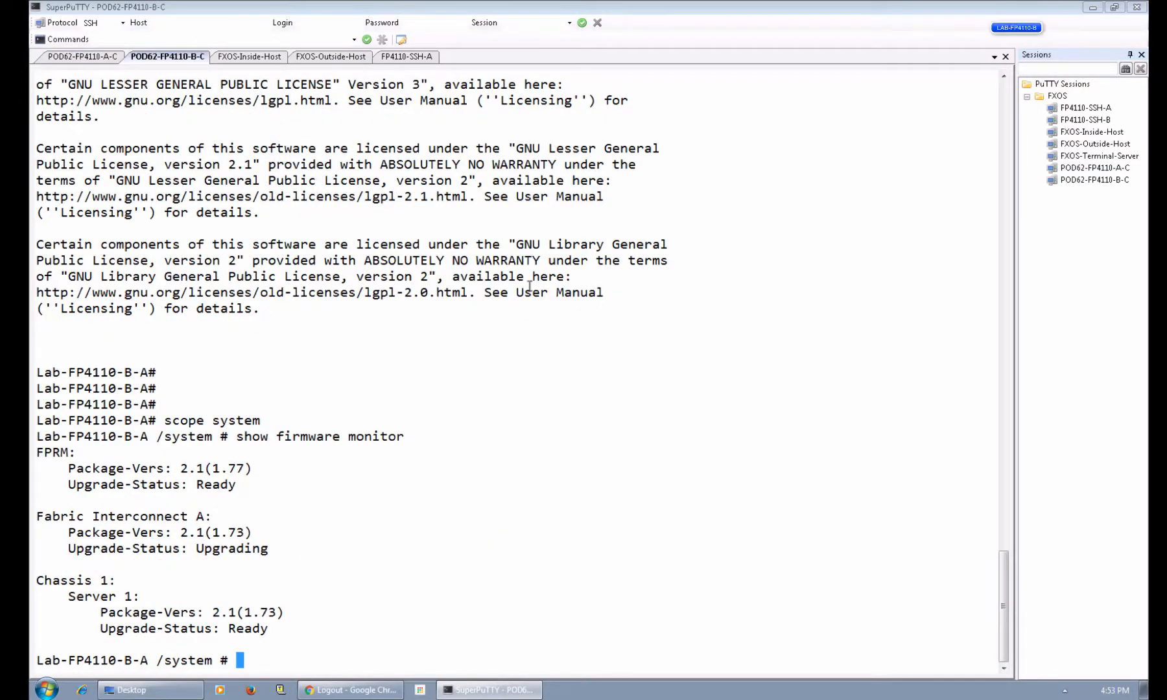
Rerun show firmware monitor on chassis B to track upgrade progress until the reboot.
{"action": "key", "text": "Up"}
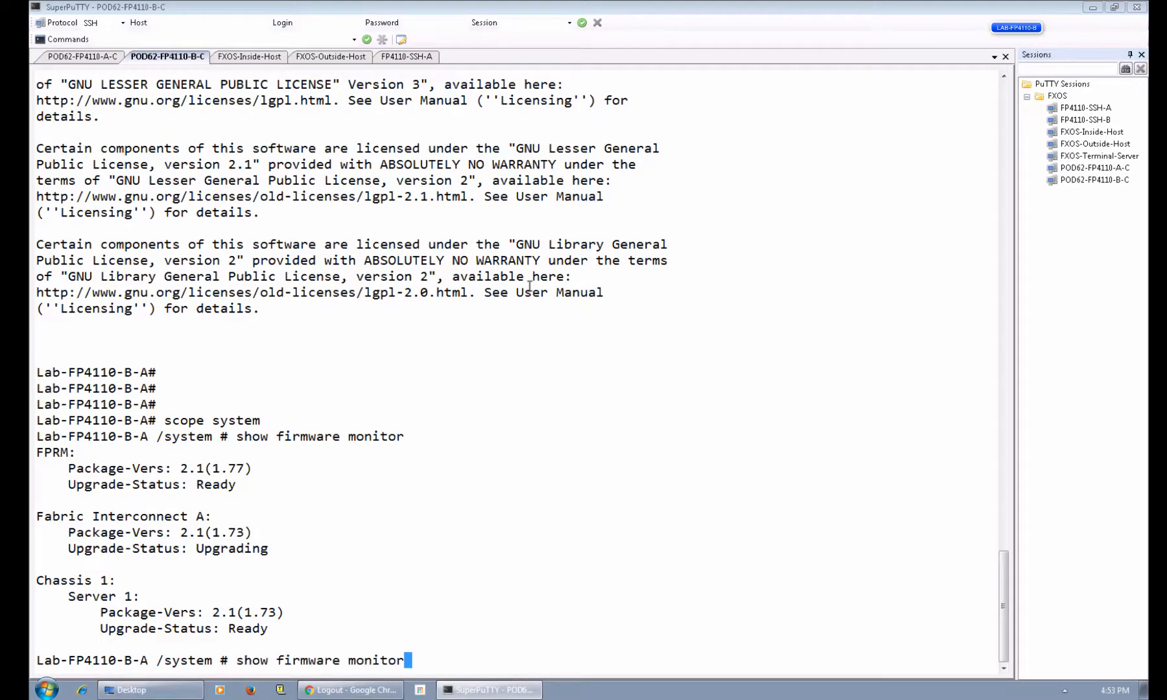
{"action": "key", "text": "Return"}
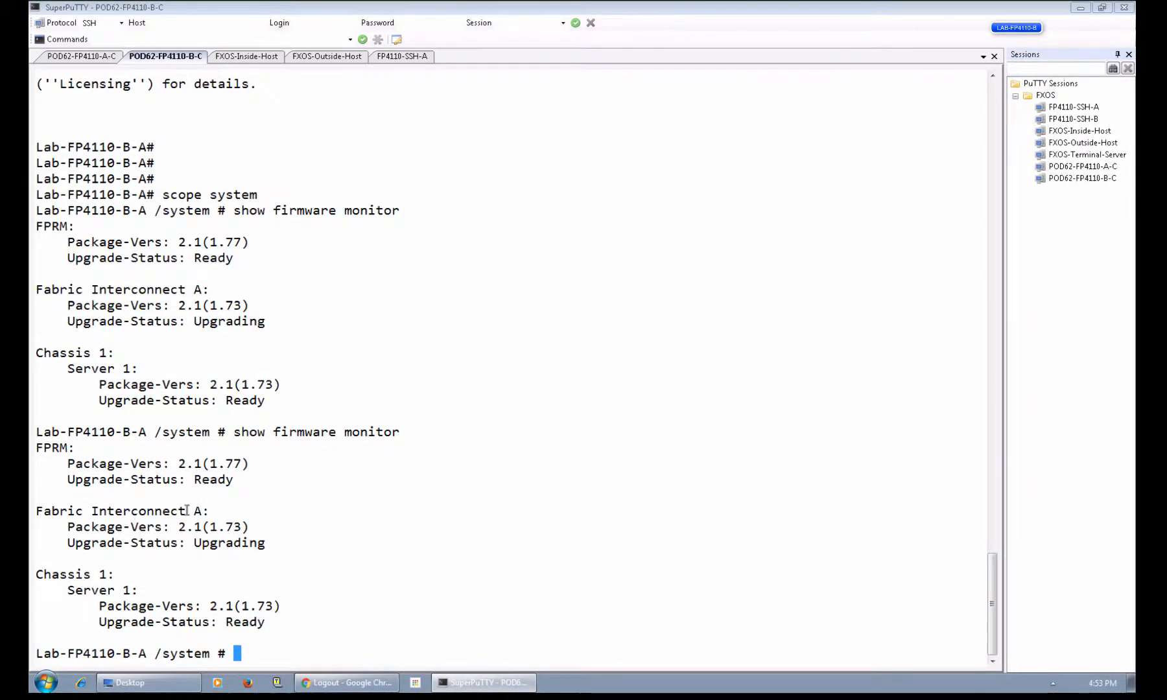
{"action": "key", "text": "Up"}
{"action": "key", "text": "Return"}
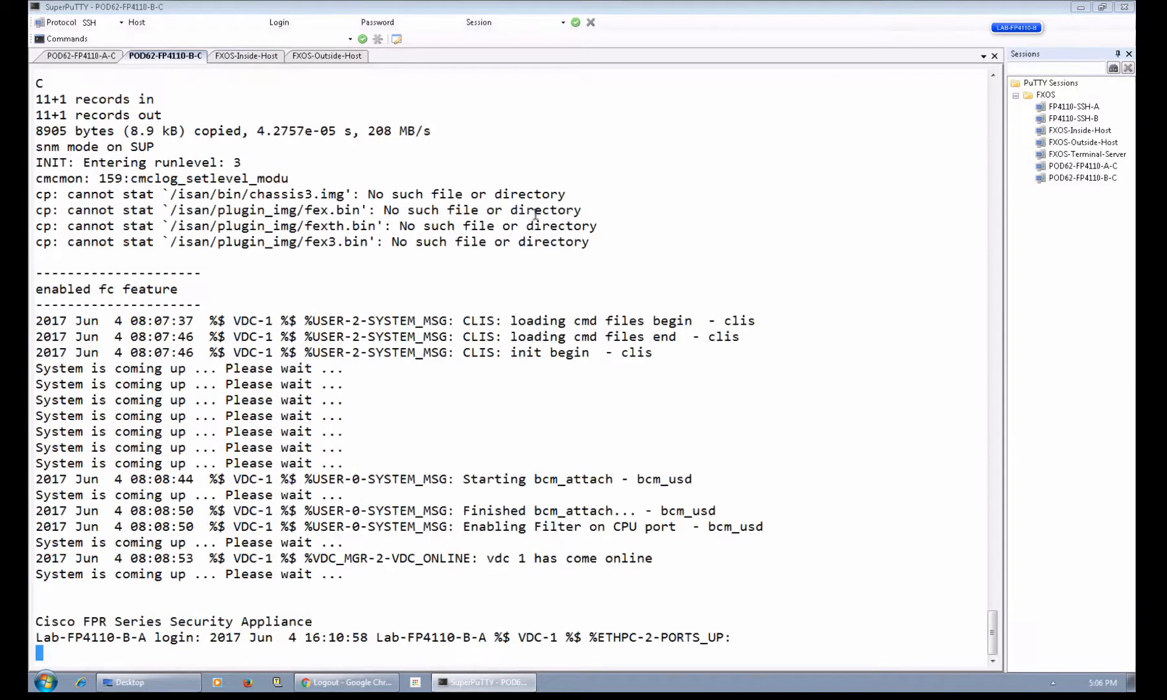
Log back in to rebooted chassis B as admin.
{"action": "key", "text": "Return"}
{"action": "key", "text": "Return"}
{"action": "key", "text": "Return"}
{"action": "key", "text": "Return"}
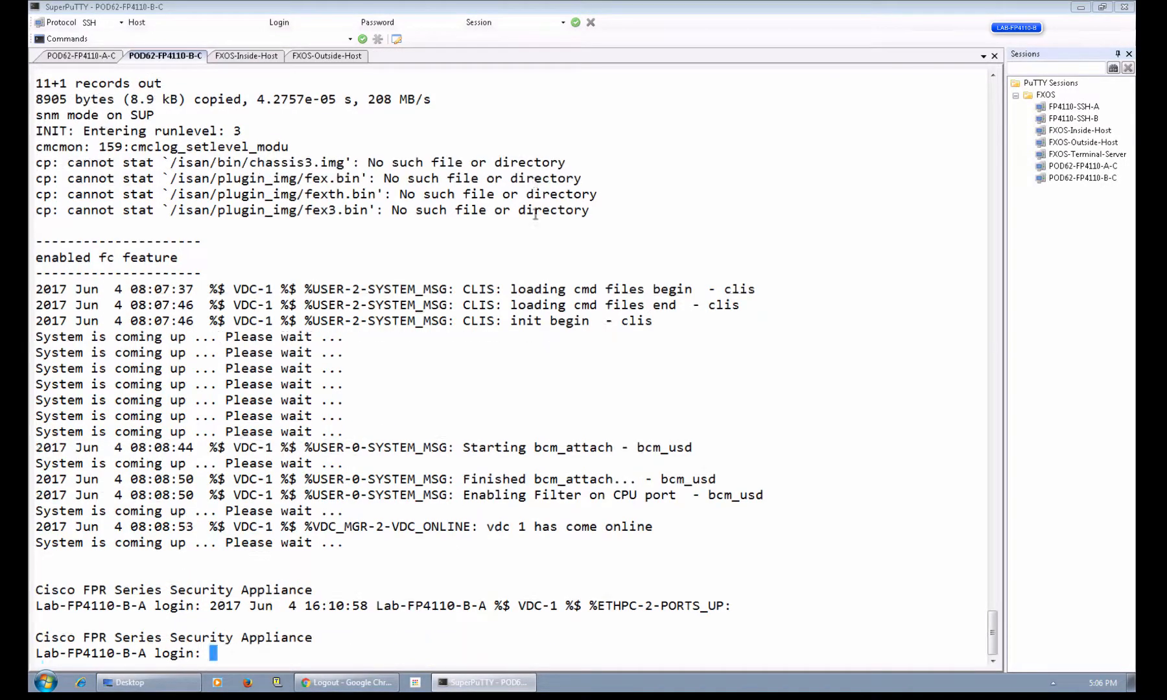
{"action": "type", "text": "admin"}
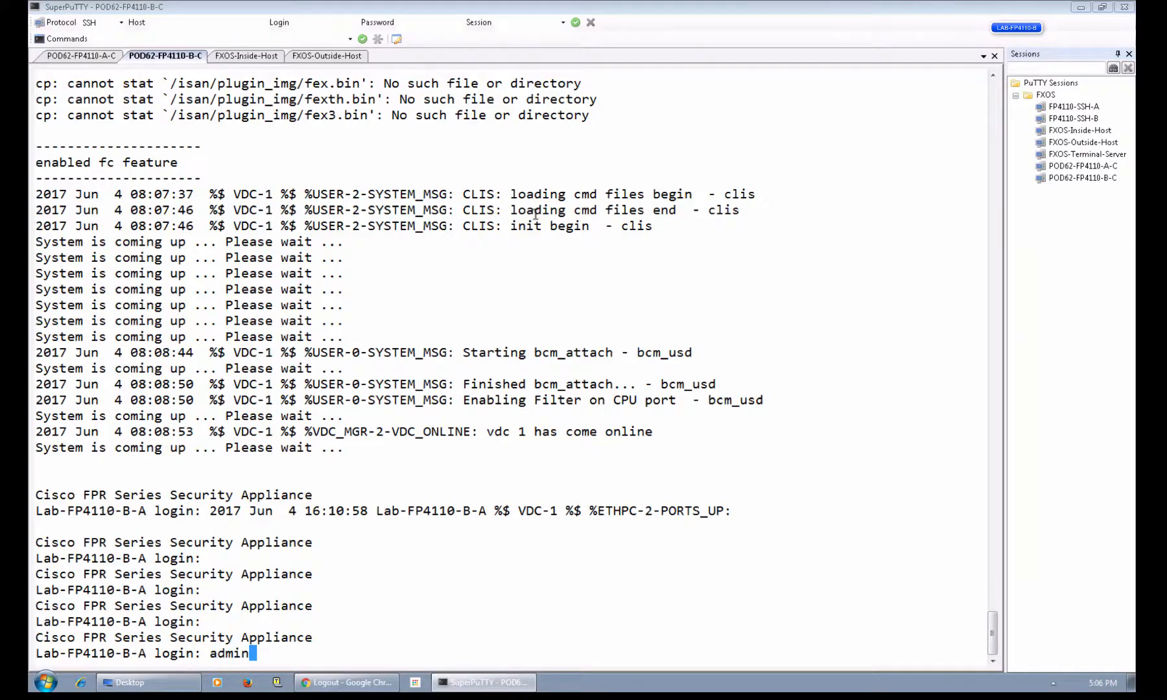
{"action": "key", "text": "Return"}
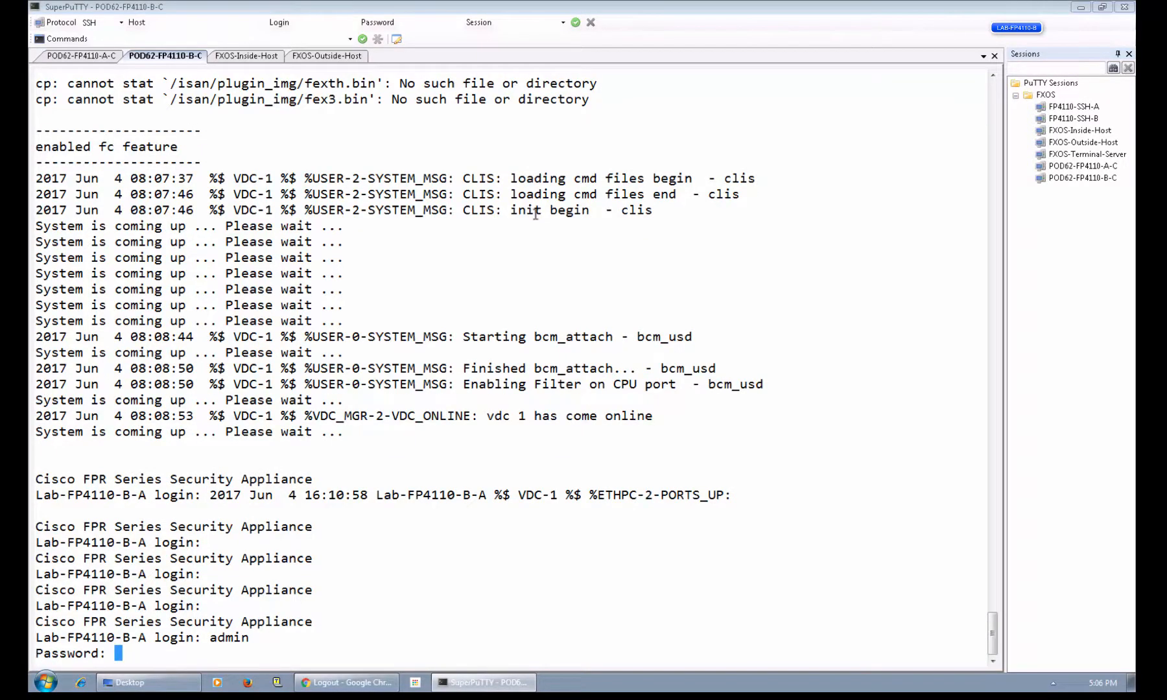
{"action": "key", "text": "Return"}
{"action": "key", "text": "Return"}
{"action": "key", "text": "Return"}
Check show firmware monitor in the system scope: FPRM and Fabric Interconnect at 2.1(1.77) Ready.
{"action": "type", "text": "sc"}
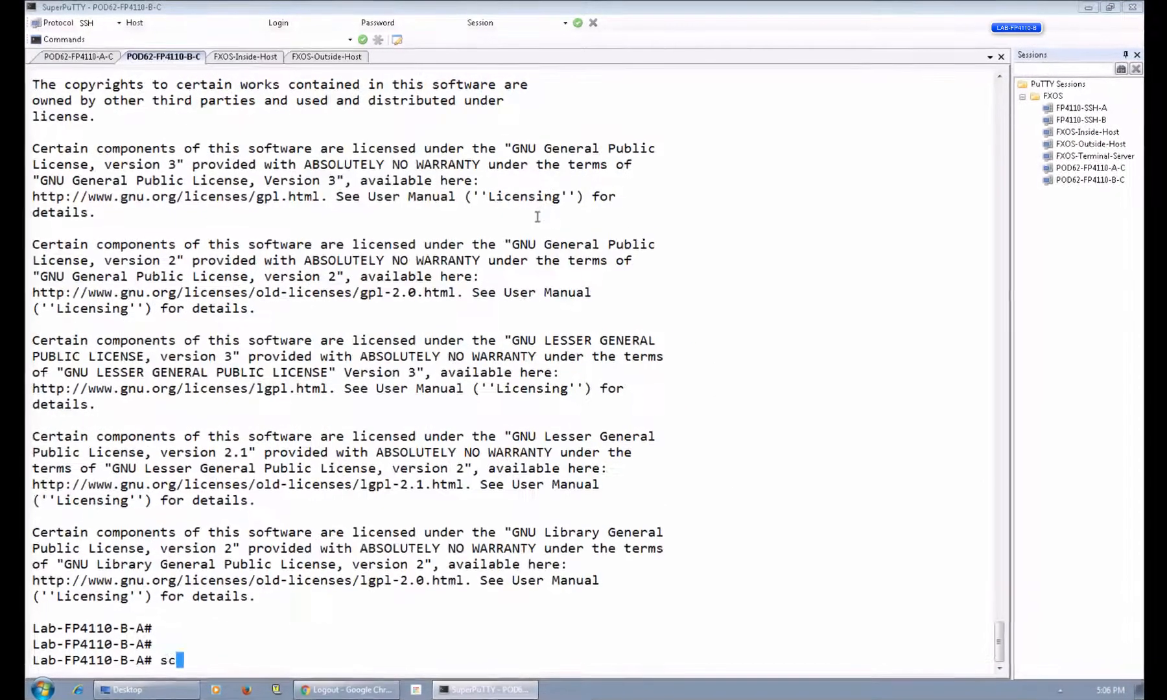
{"action": "type", "text": "ope system"}
{"action": "key", "text": "Return"}
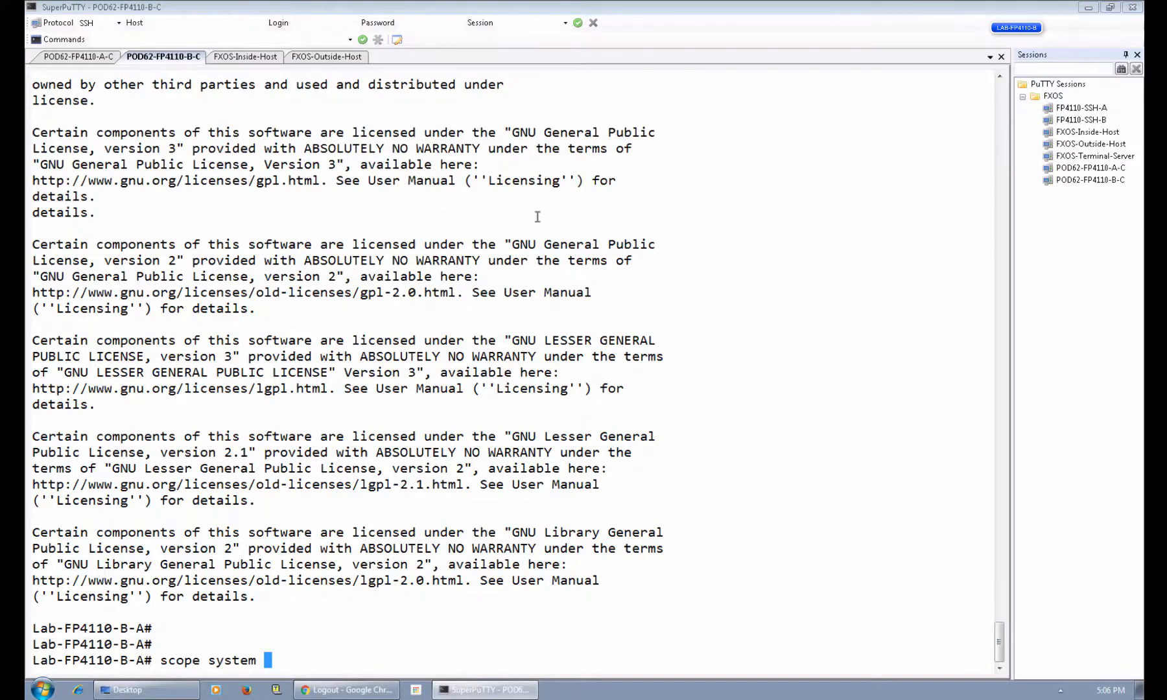
{"action": "type", "text": "show firmware "}
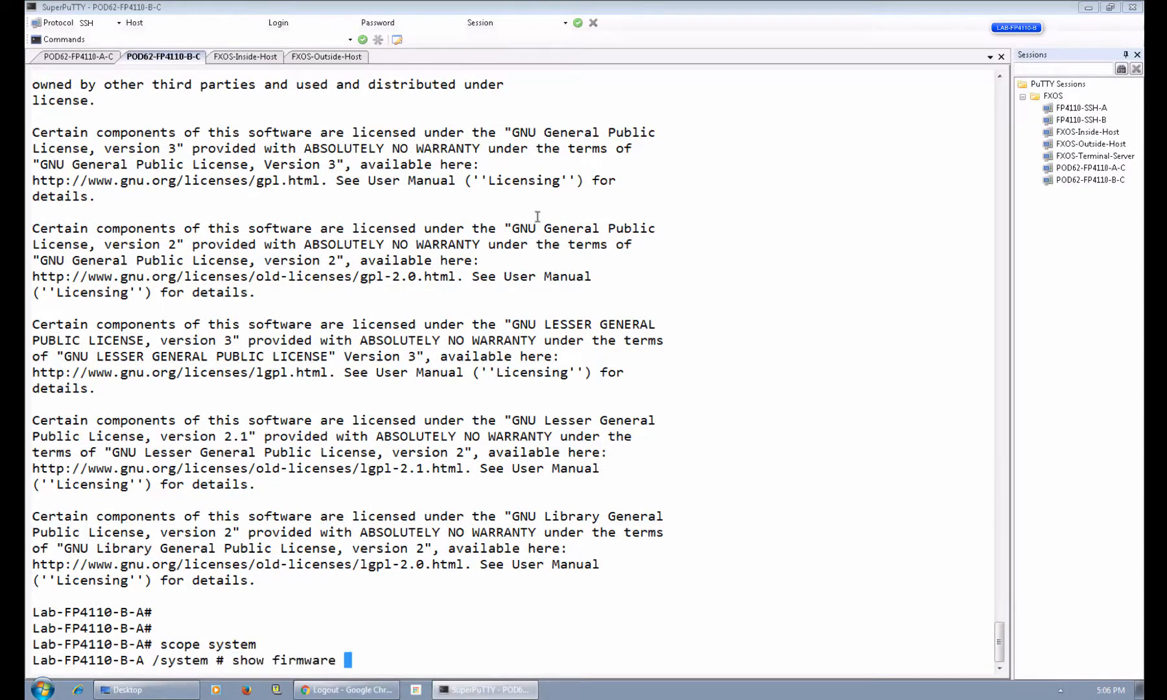
{"action": "type", "text": "up"}
{"action": "key", "text": "BackSpace"}
{"action": "key", "text": "BackSpace"}
{"action": "type", "text": "monitor"}
{"action": "key", "text": "Return"}
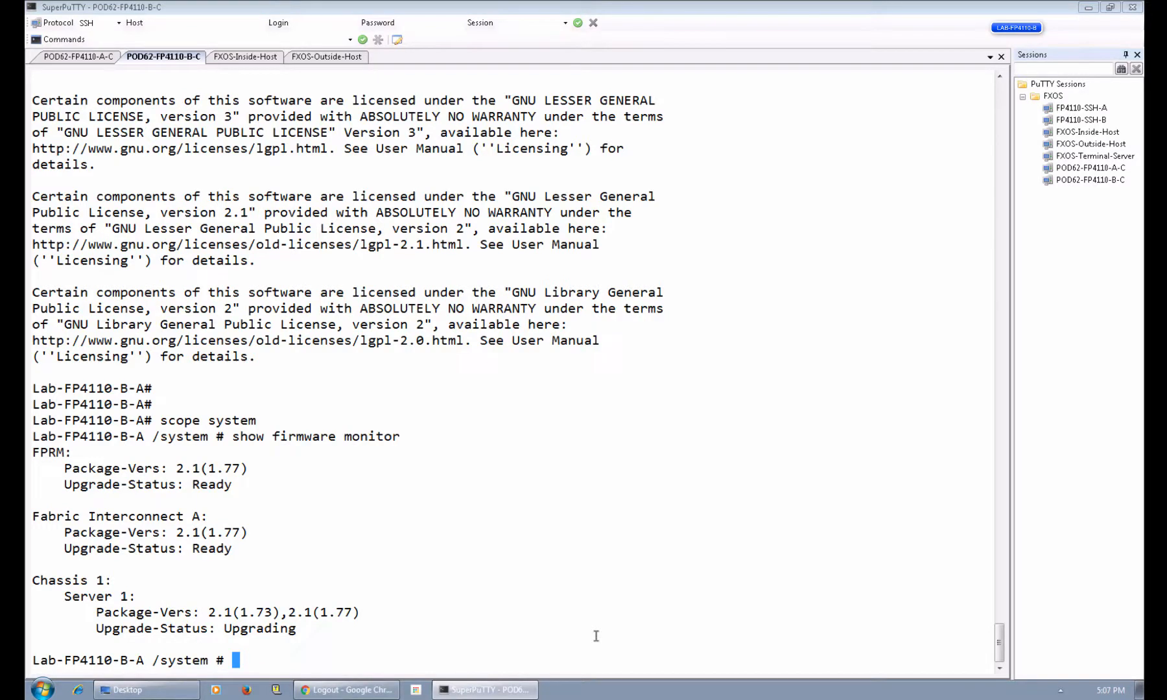
List the app instances in the ssa scope, showing the ASA Disabled and Offline.
{"action": "type", "text": "exit"}
{"action": "key", "text": "Return"}
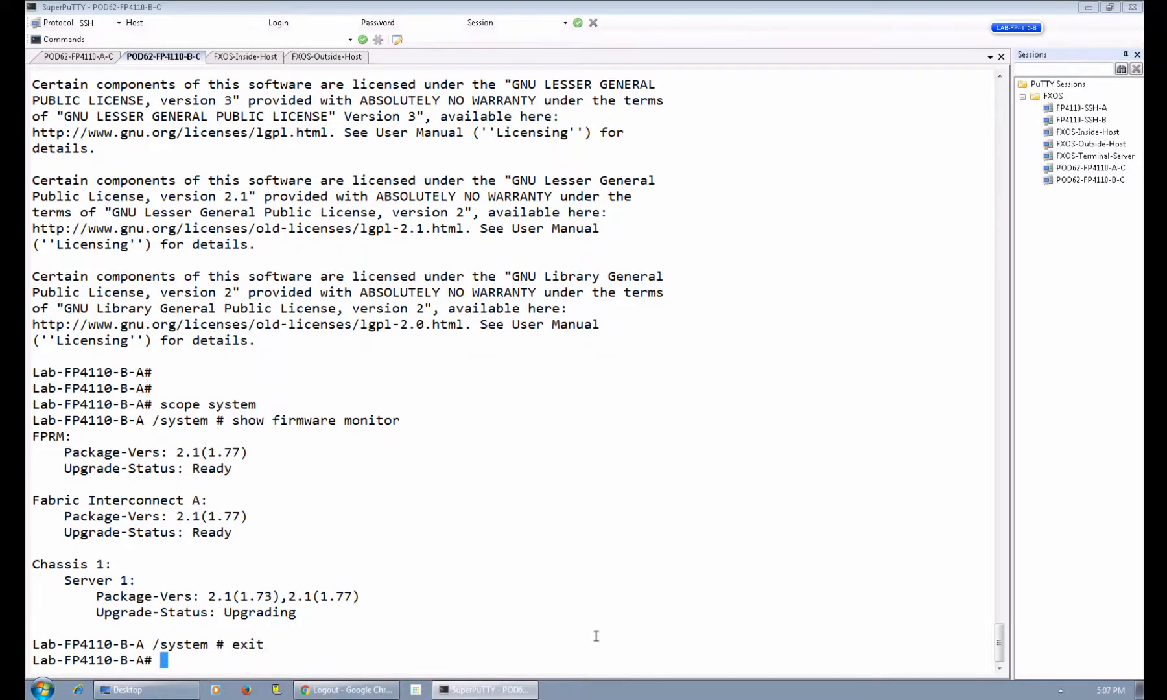
{"action": "type", "text": "scope ssa"}
{"action": "key", "text": "Return"}
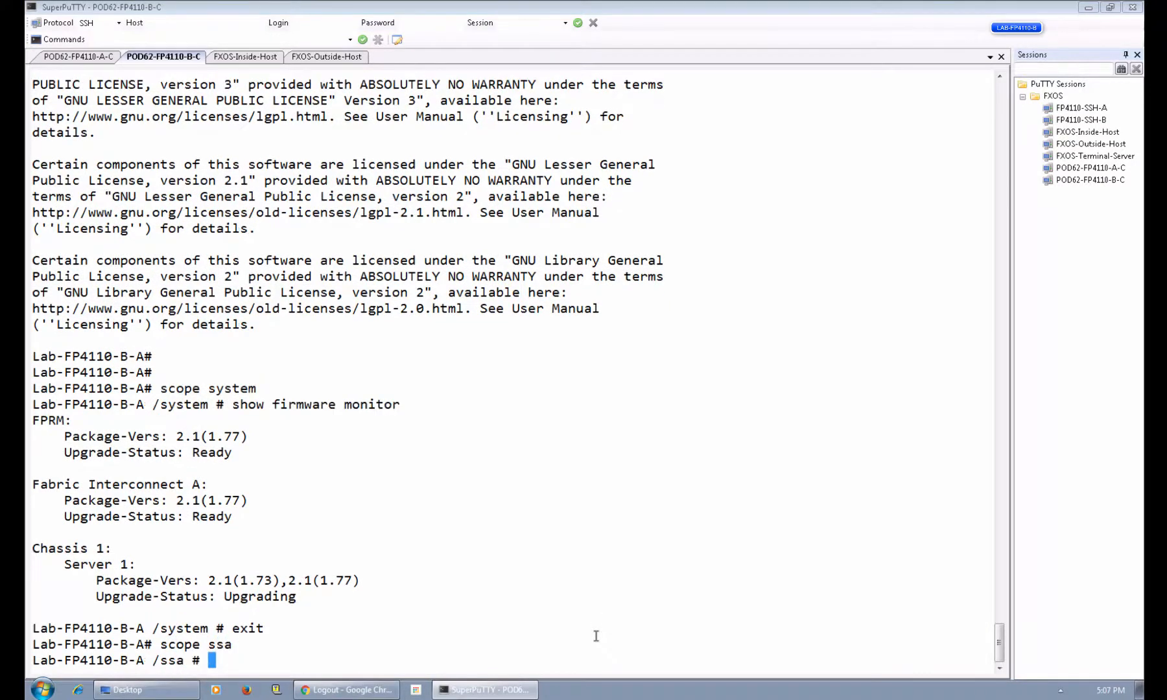
{"action": "type", "text": "show app-"}
{"action": "key", "text": "Tab"}
{"action": "key", "text": "Return"}
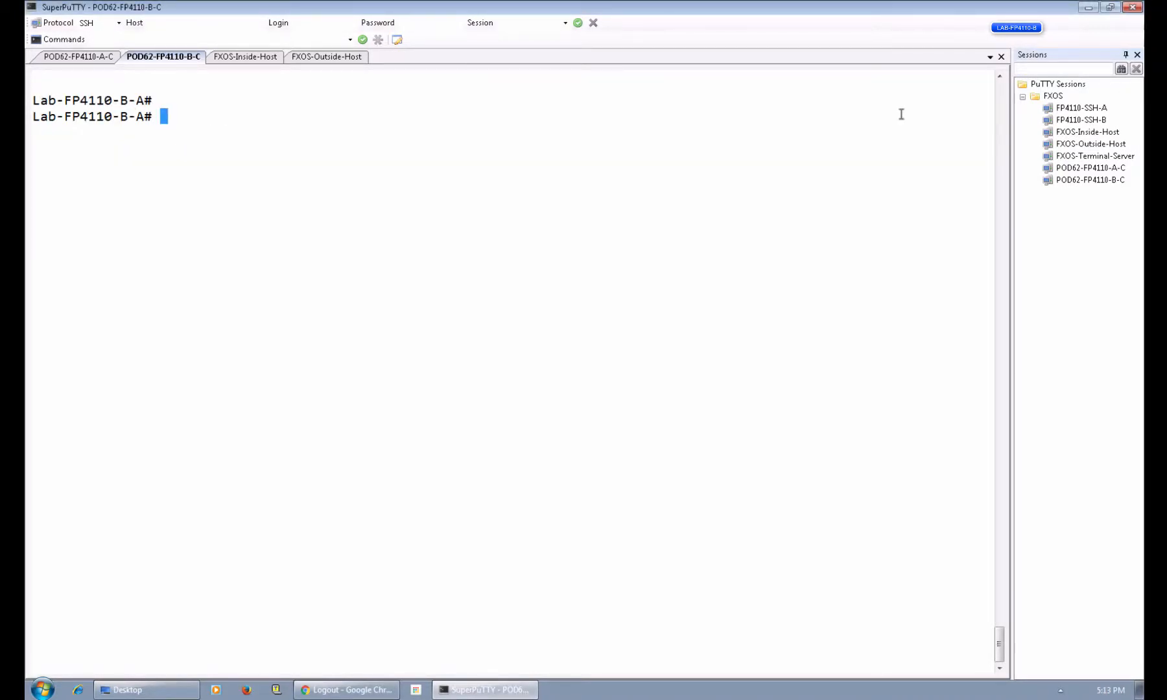
Recheck show firmware monitor in the system scope, now showing every component at 2.1(1.77) Ready.
{"action": "key", "text": "Return"}
{"action": "key", "text": "Return"}
{"action": "key", "text": "Return"}
{"action": "type", "text": "scc"}
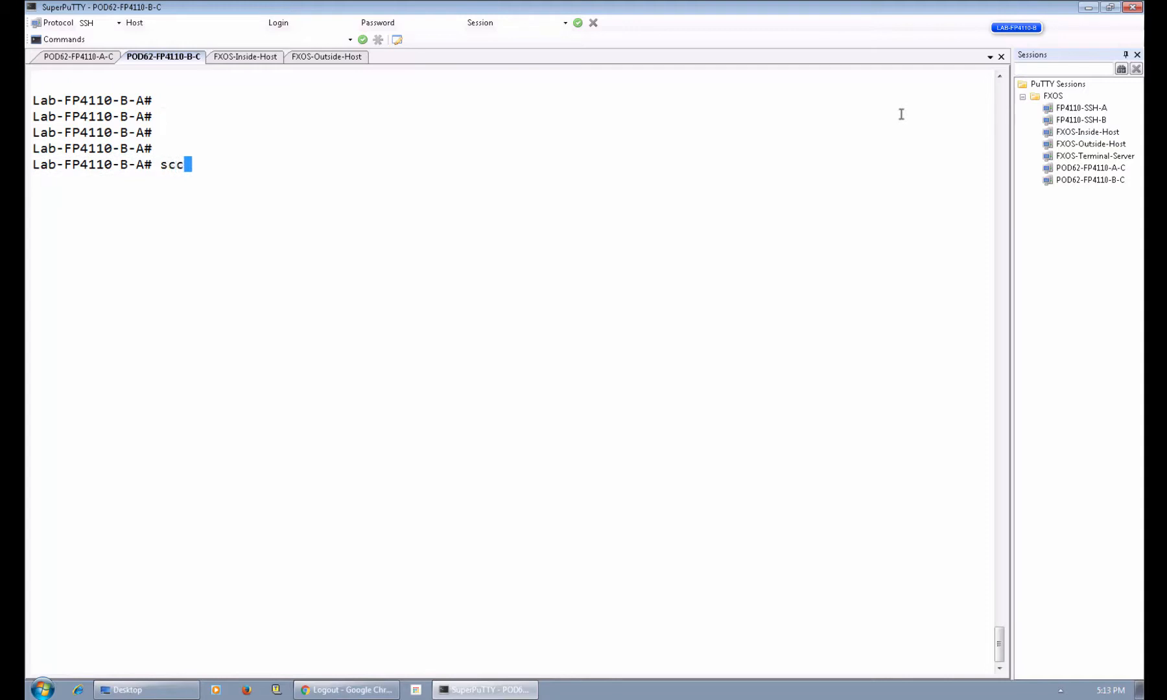
{"action": "key", "text": "BackSpace"}
{"action": "type", "text": "ope system"}
{"action": "key", "text": "Return"}
{"action": "type", "text": "show firmware "}
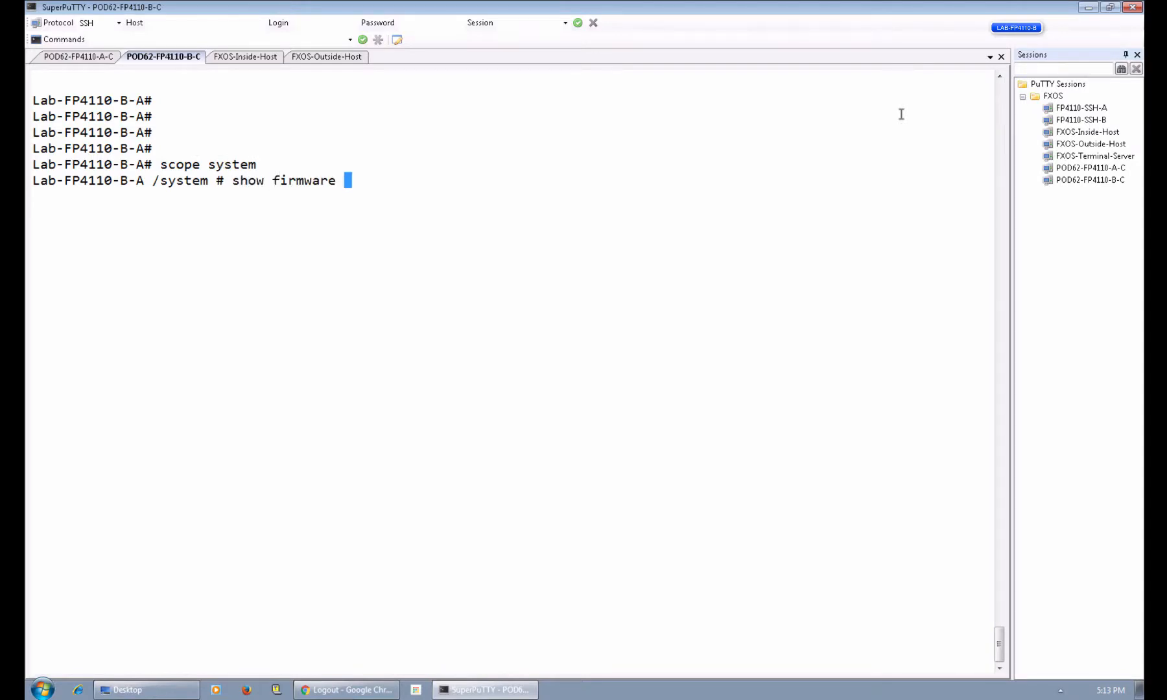
{"action": "type", "text": "monitor"}
{"action": "key", "text": "Return"}
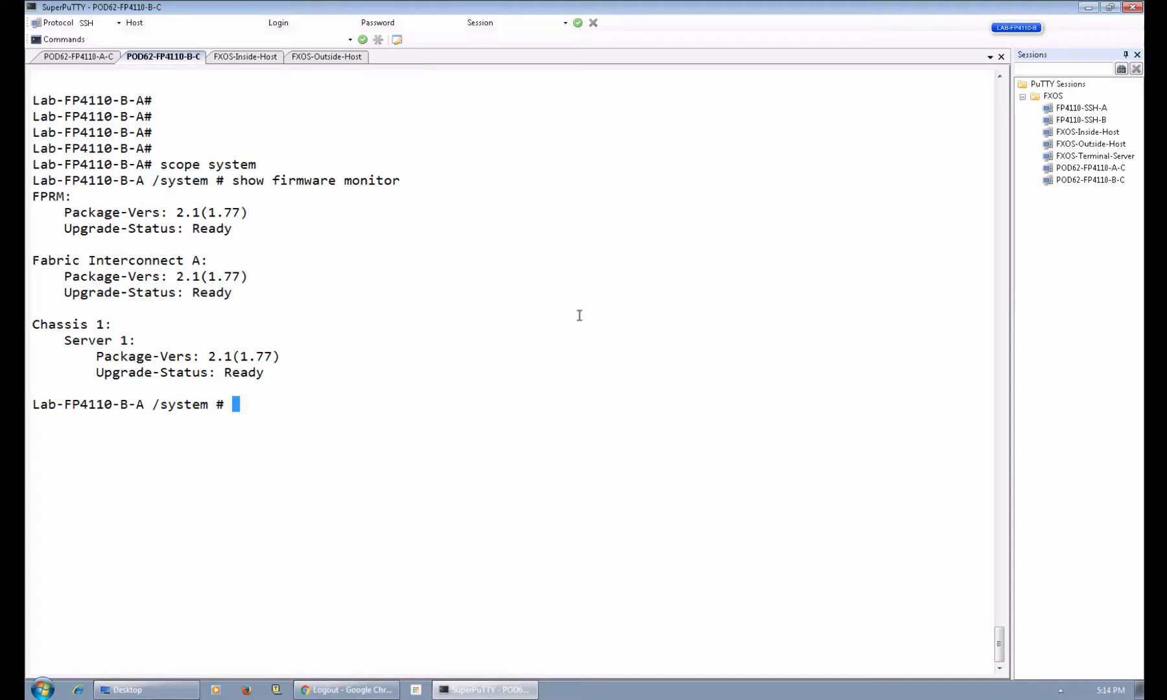
Exit to the top level and enter the ssa scope.
{"action": "type", "text": "exit"}
{"action": "key", "text": "Return"}
{"action": "type", "text": "scope "}
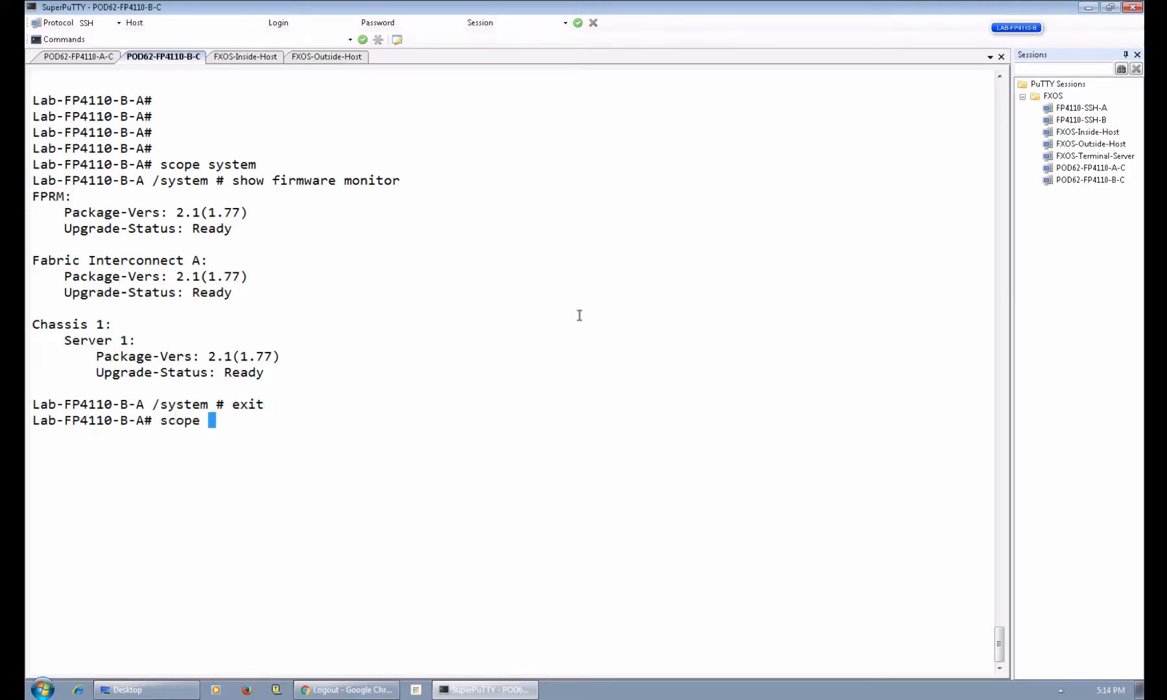
{"action": "type", "text": "ssa"}
{"action": "key", "text": "Return"}
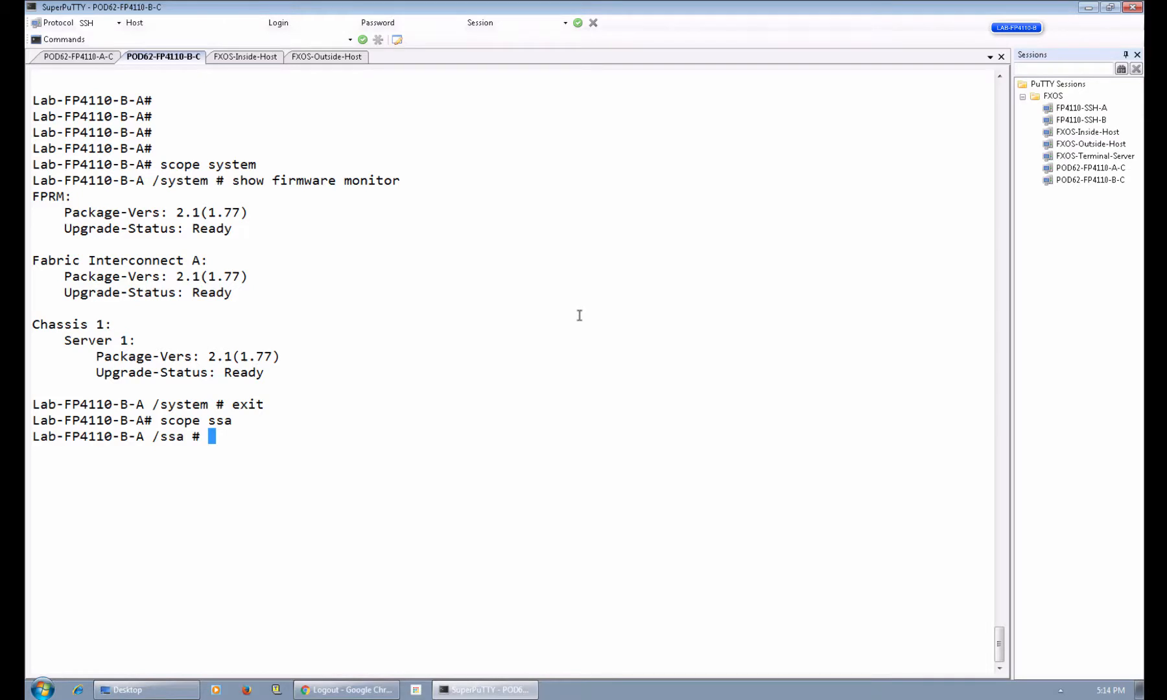
{"action": "type", "text": "show lo"}
Show logical device ASA-02 (Standalone, Ok) and the asa app instance (Enabled, Online, 9.6.2).
{"action": "key", "text": "Tab"}
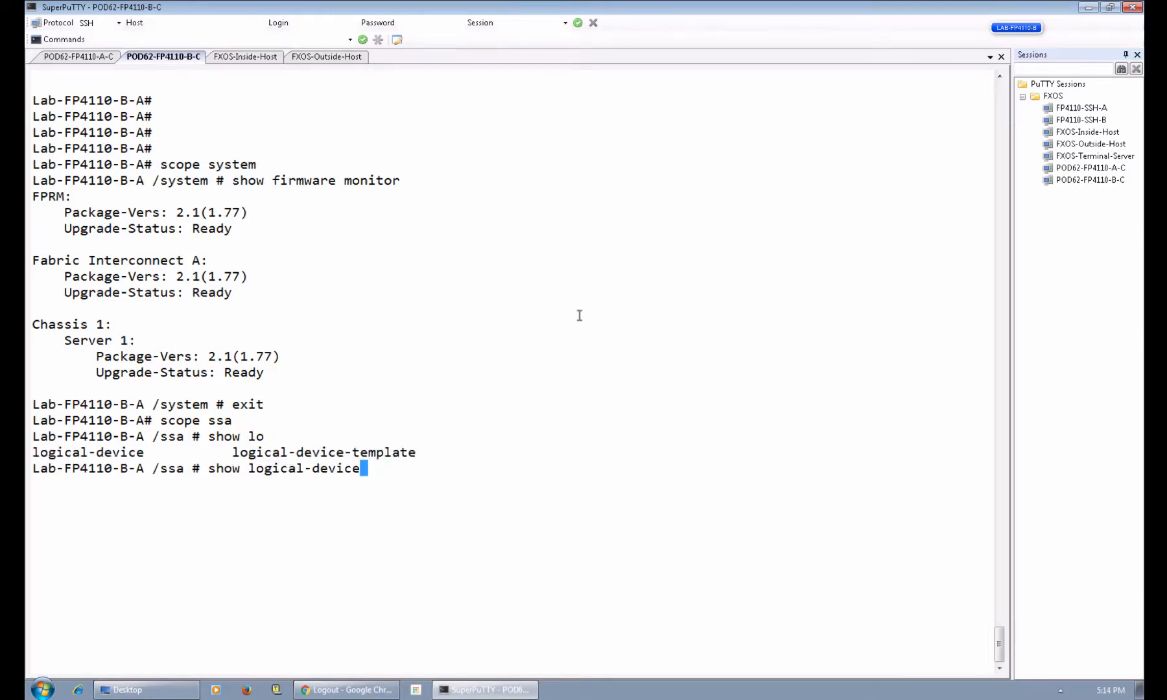
{"action": "key", "text": "Return"}
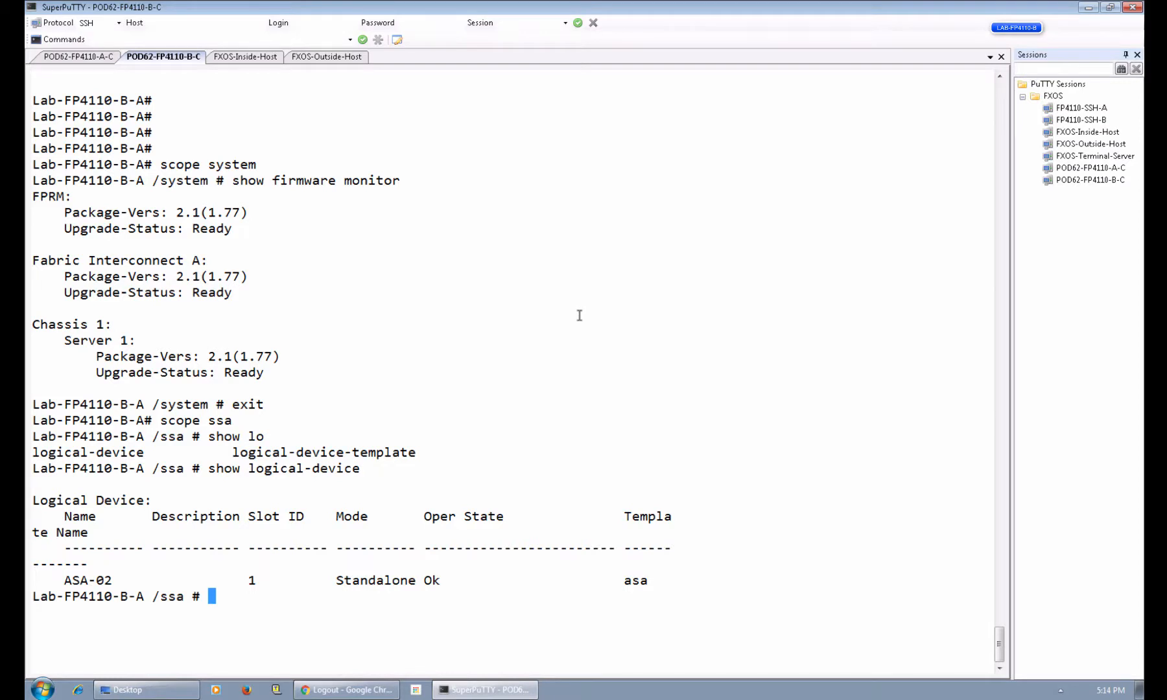
{"action": "type", "text": "show op"}
{"action": "key", "text": "BackSpace"}
{"action": "key", "text": "BackSpace"}
{"action": "type", "text": "app"}
{"action": "key", "text": "BackSpace"}
{"action": "key", "text": "Tab"}
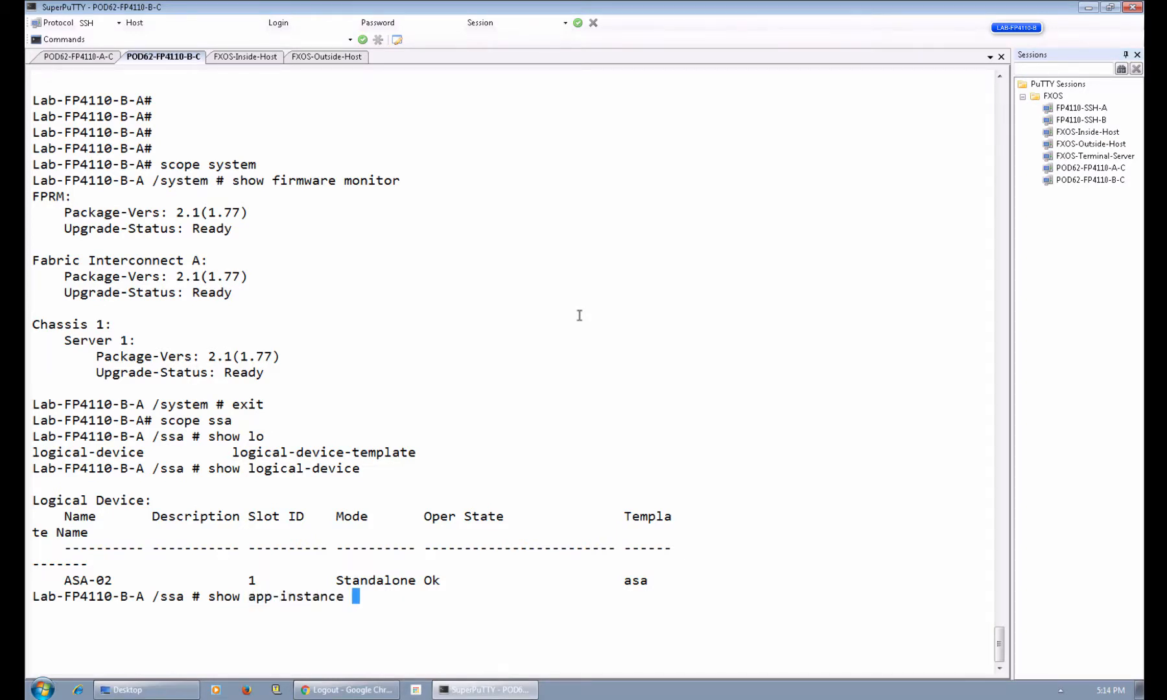
{"action": "key", "text": "Return"}
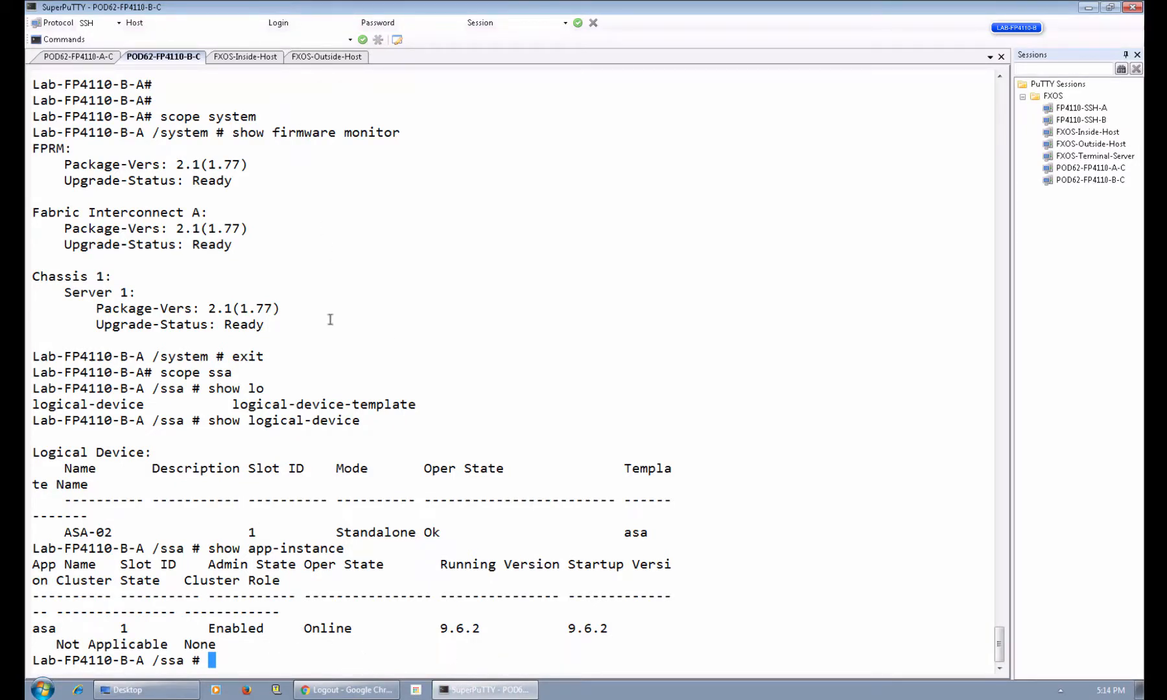
Connect to chassis B's module 1 console, correcting the mistyped console keyword.
{"action": "left_click", "coordinate": [83, 58]}
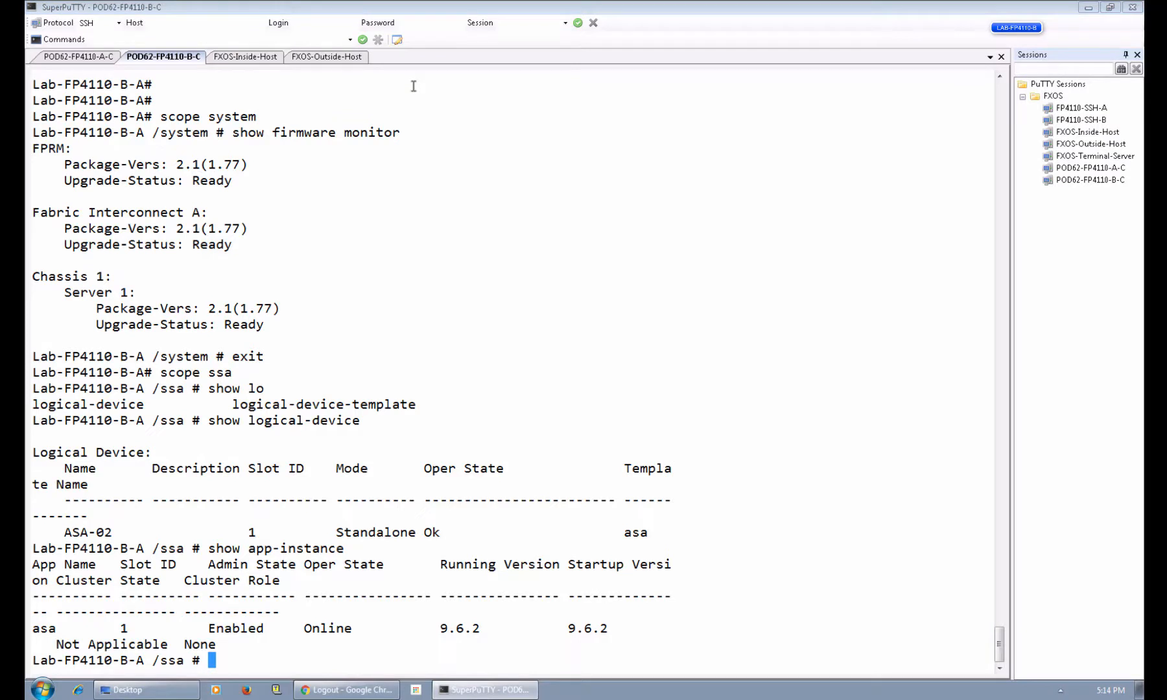
{"action": "type", "text": "connect module 1 ocn"}
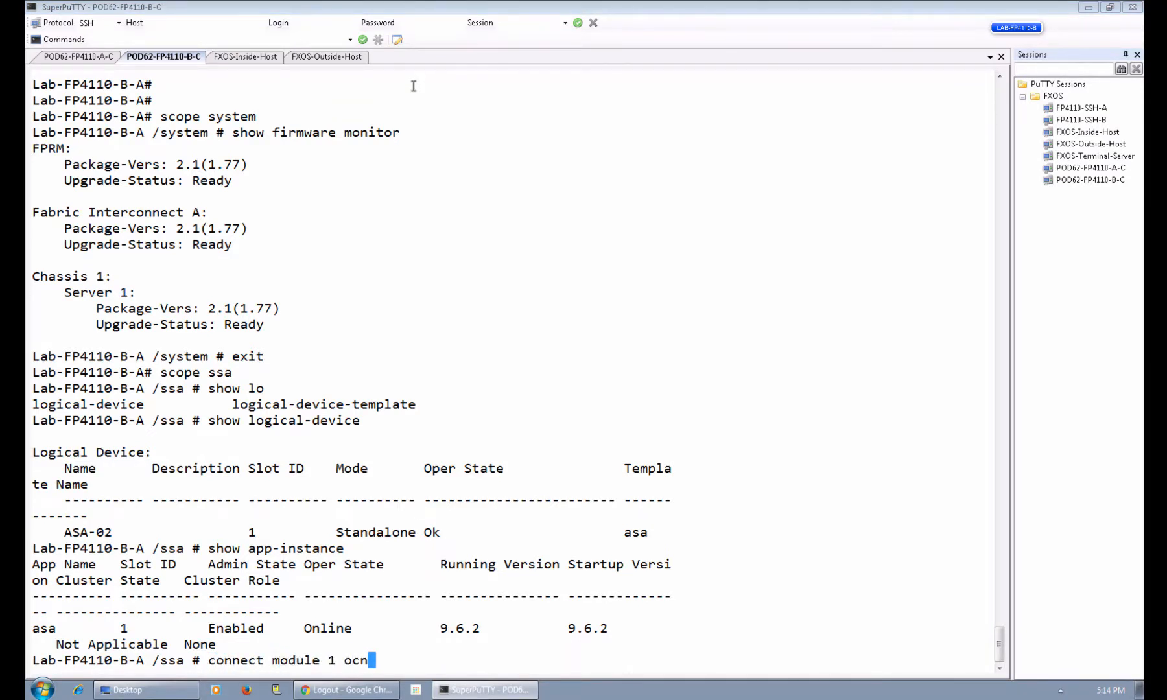
{"action": "key", "text": "Return"}
{"action": "key", "text": "Up"}
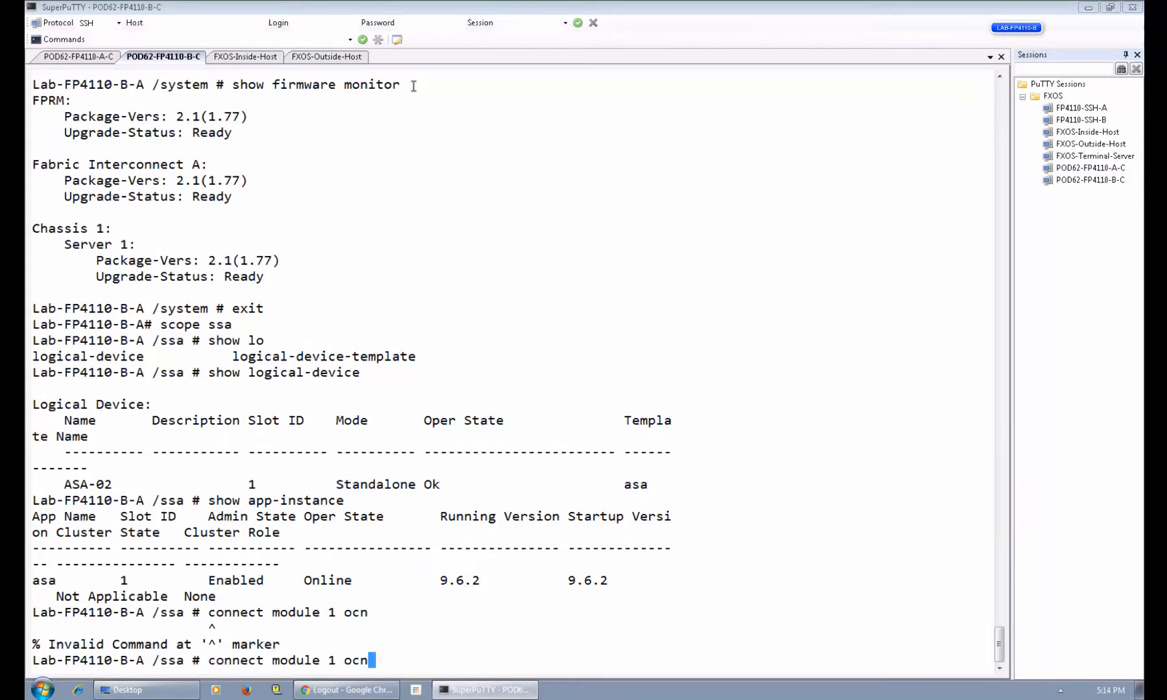
{"action": "key", "text": "BackSpace"}
{"action": "key", "text": "BackSpace"}
{"action": "key", "text": "BackSpace"}
{"action": "type", "text": "co"}
{"action": "key", "text": "Tab"}
{"action": "key", "text": "Return"}
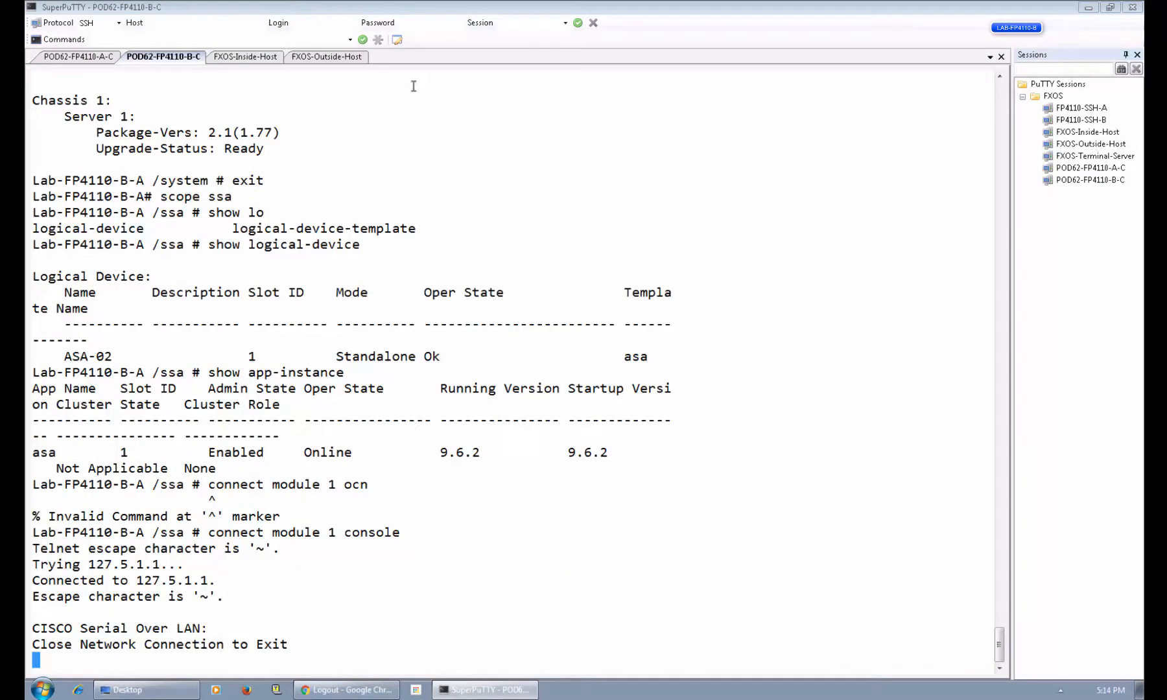
Connect to the ASA and review failover: Secondary Standby Ready with Primary peer Active.
{"action": "key", "text": "Return"}
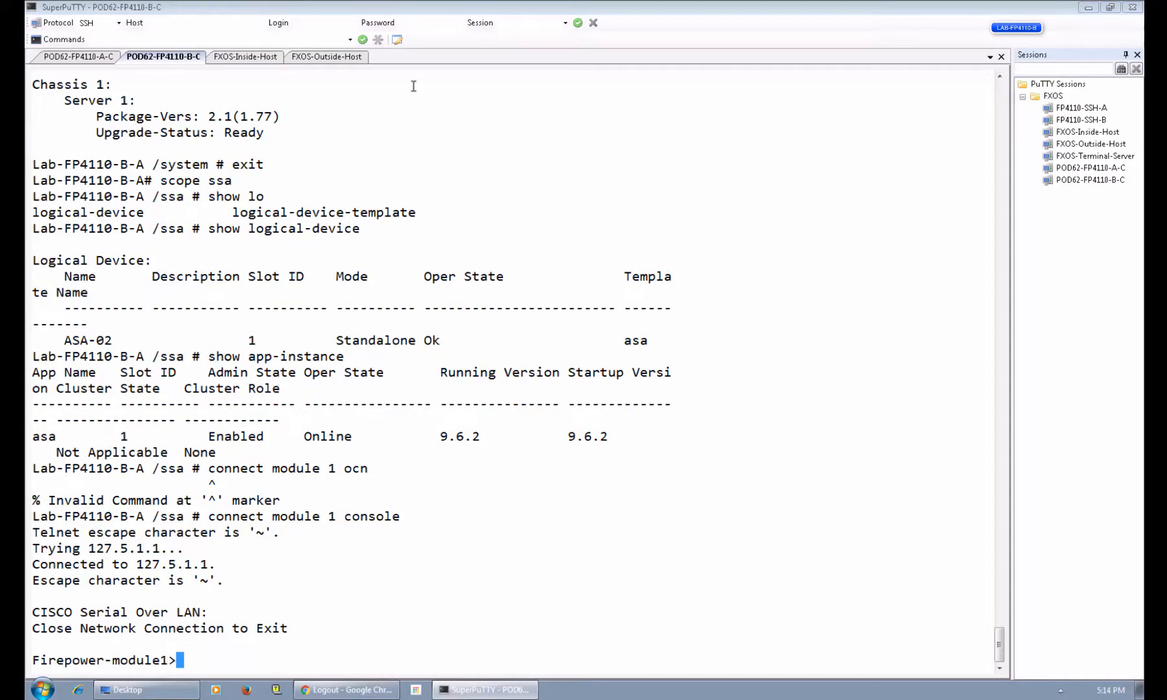
{"action": "type", "text": "connect asa"}
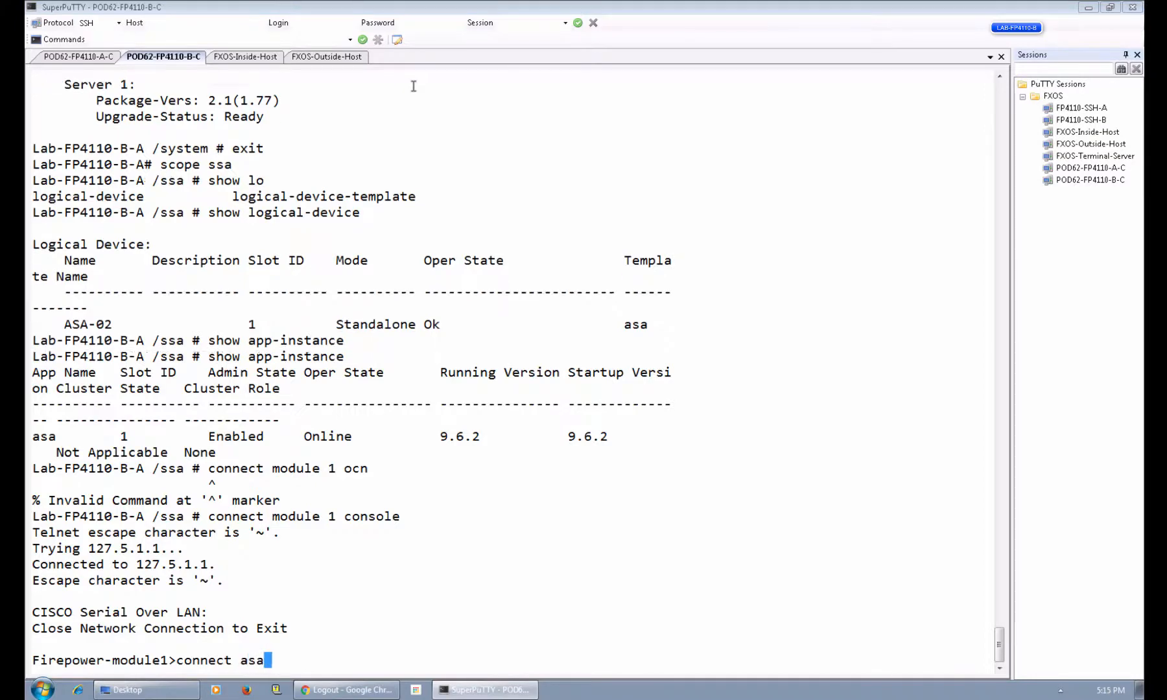
{"action": "key", "text": "Return"}
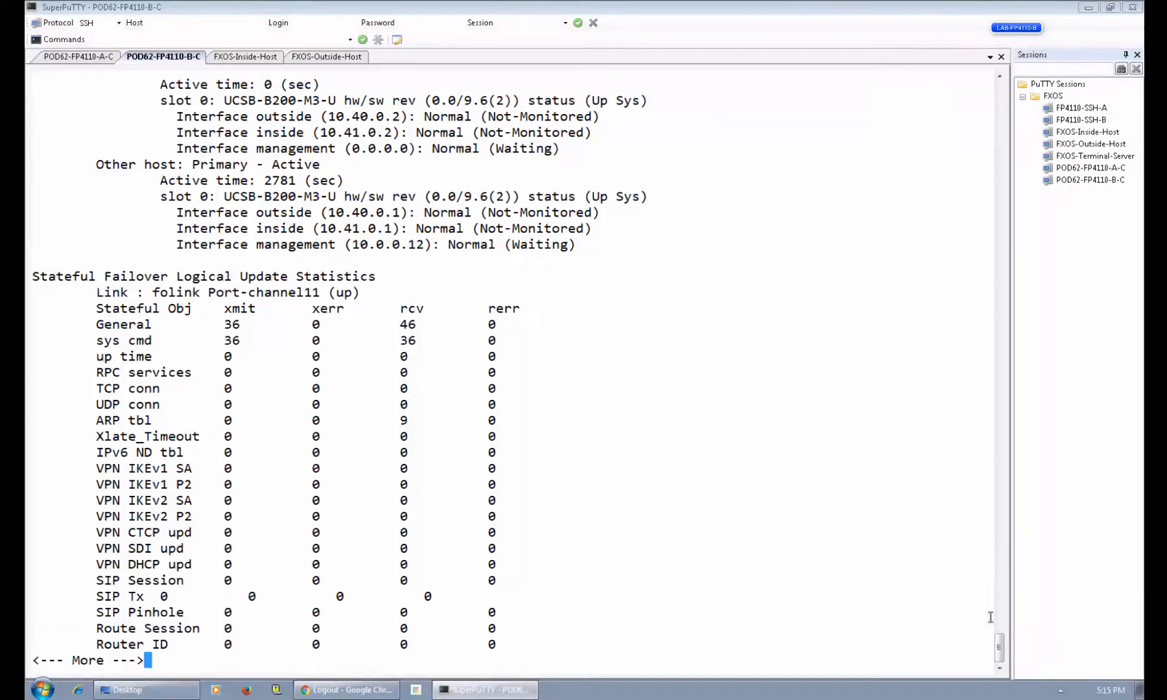
{"action": "scroll", "coordinate": [1003, 632], "scroll_direction": "up", "scroll_amount": 4}
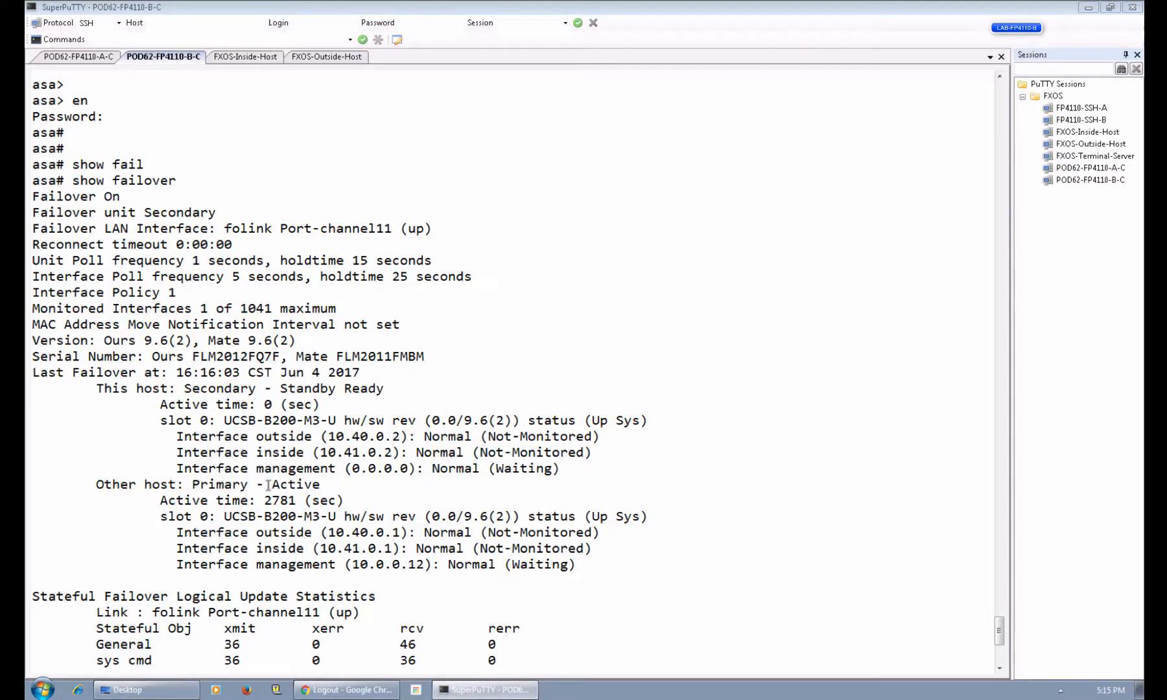
{"action": "left_click_drag", "start_coordinate": [1000, 629], "coordinate": [999, 656]}
Check the inside host's ping, then quit the console connection.
{"action": "left_click", "coordinate": [243, 60]}
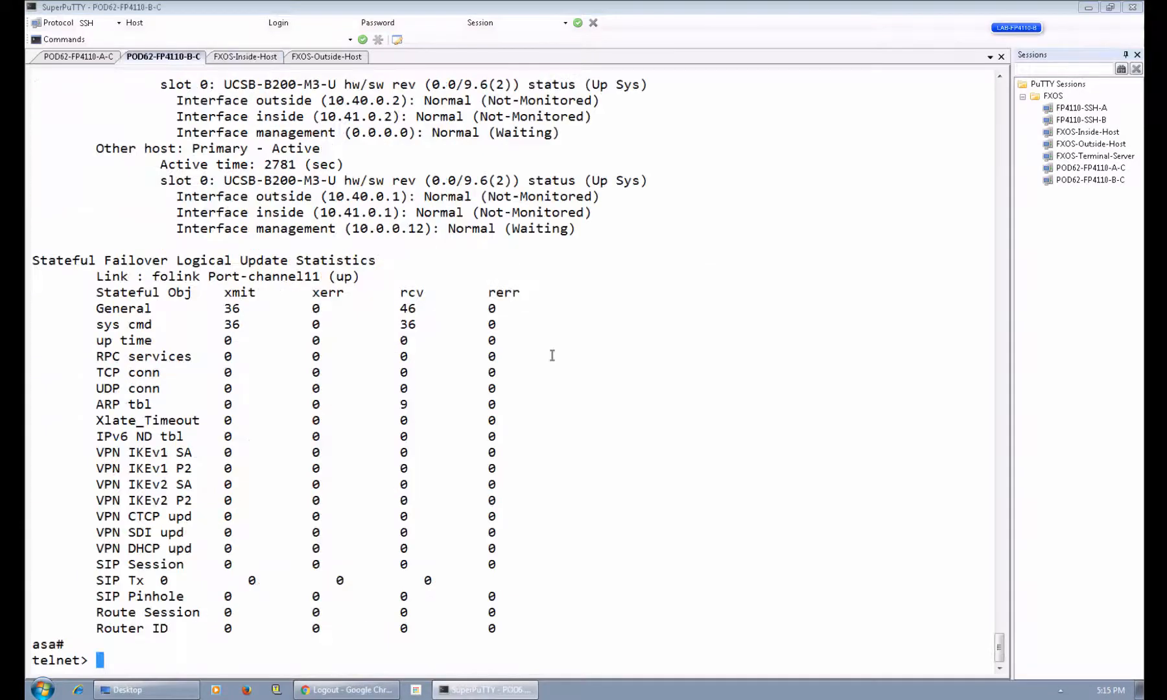
{"action": "type", "text": "q"}
{"action": "key", "text": "Return"}
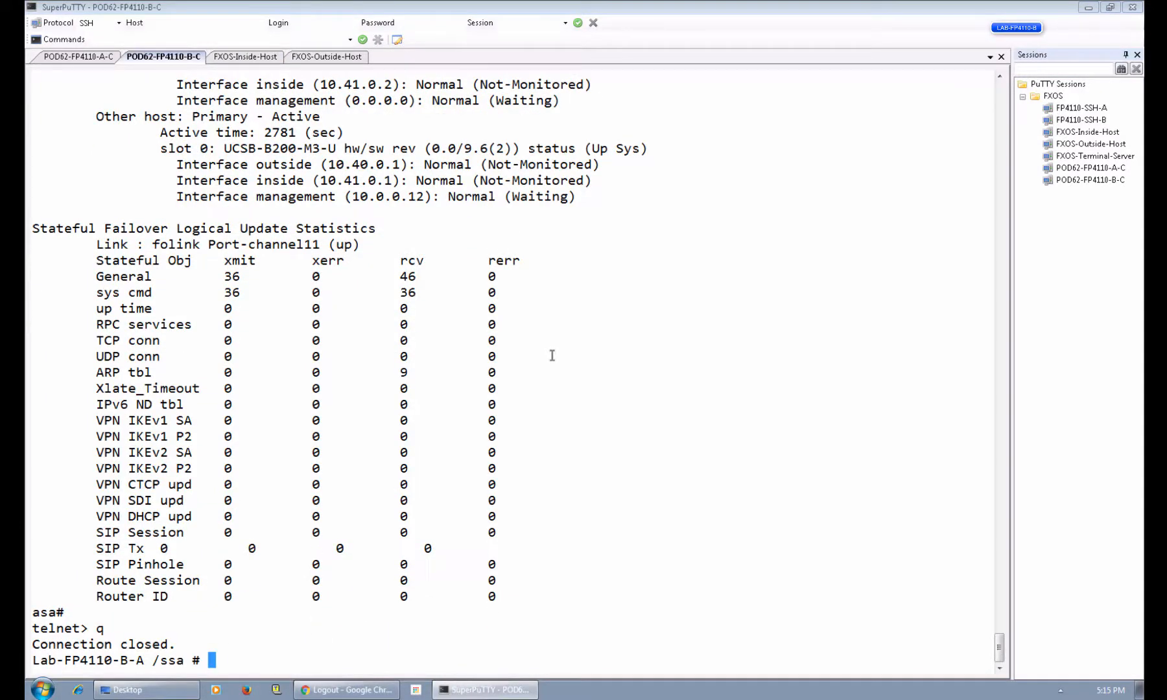
Leave the ssa scope and run show version detail: package 2.1(1.77), Activate-Status Ready.
{"action": "type", "text": "show verion"}
{"action": "key", "text": "Return"}
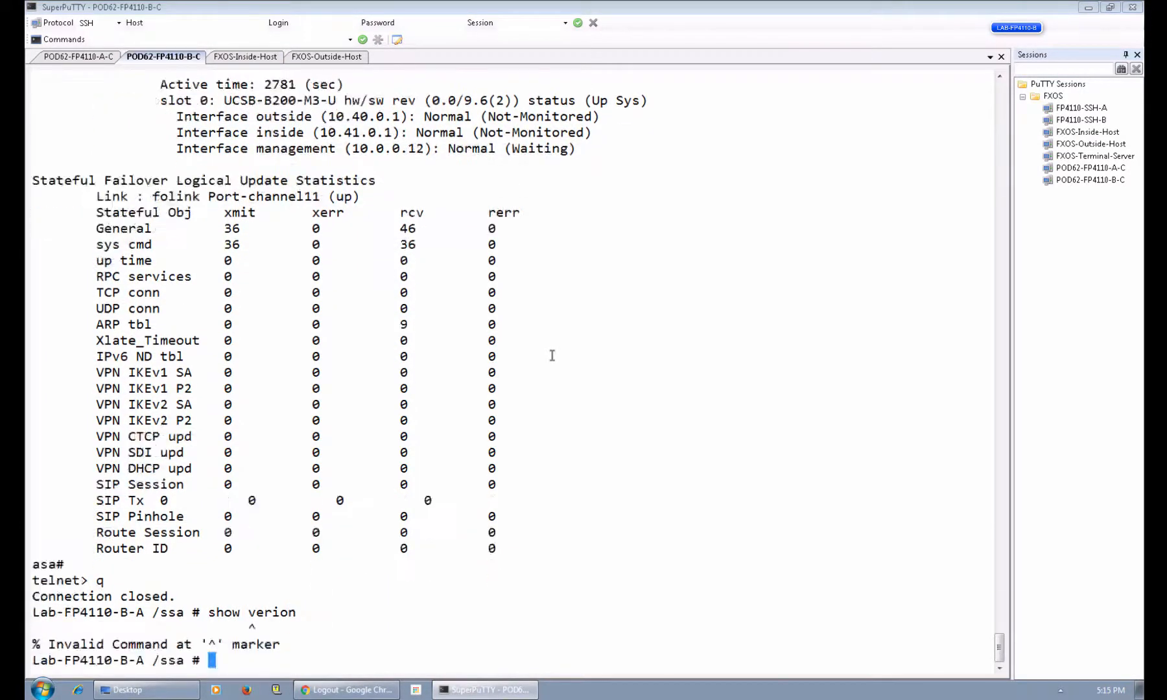
{"action": "type", "text": "se"}
{"action": "key", "text": "BackSpace"}
{"action": "key", "text": "BackSpace"}
{"action": "type", "text": "ext"}
{"action": "key", "text": "BackSpace"}
{"action": "key", "text": "BackSpace"}
{"action": "key", "text": "BackSpace"}
{"action": "type", "text": "exit"}
{"action": "key", "text": "Return"}
{"action": "type", "text": "show version detail"}
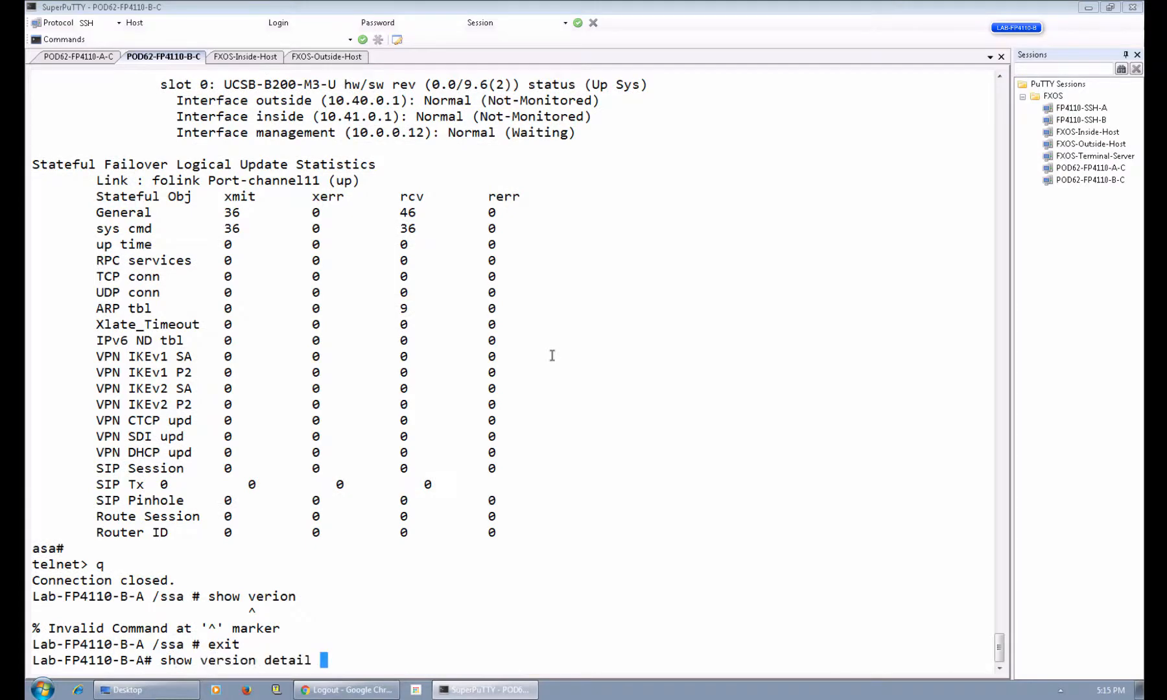
{"action": "key", "text": "Return"}
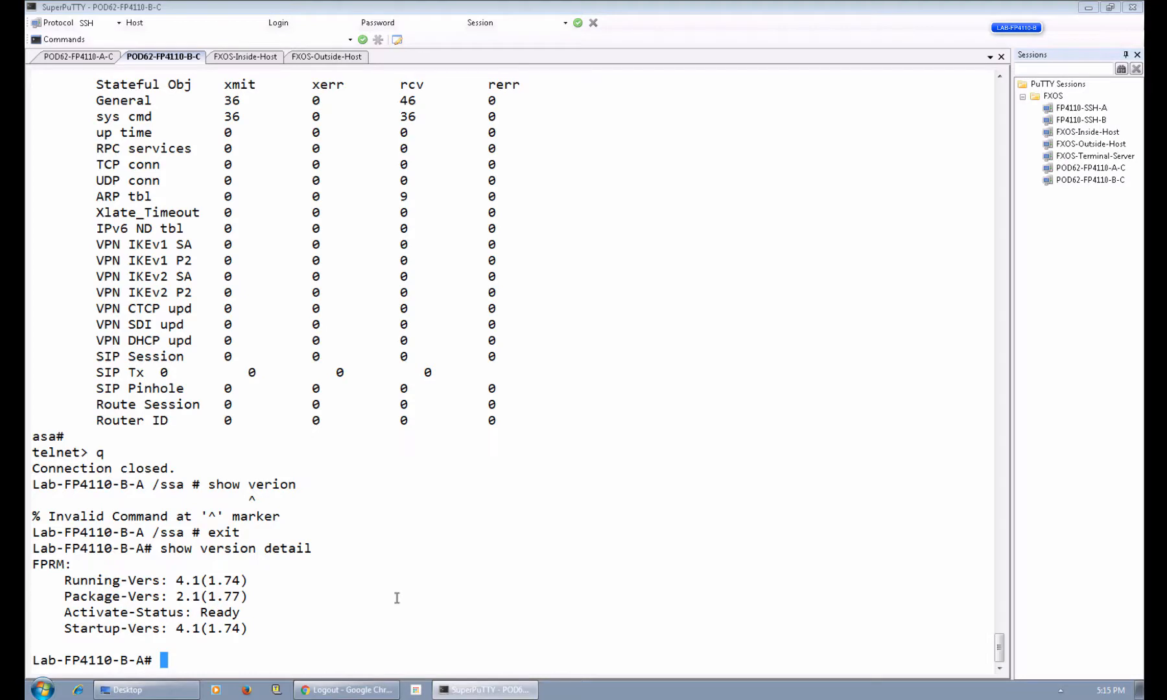
Enter the connect module 1 console command on chassis B.
{"action": "type", "text": "scope"}
{"action": "key", "text": "BackSpace"}
{"action": "key", "text": "BackSpace"}
{"action": "key", "text": "BackSpace"}
{"action": "key", "text": "BackSpace"}
{"action": "key", "text": "BackSpace"}
{"action": "type", "text": "cpon"}
{"action": "key", "text": "BackSpace"}
{"action": "key", "text": "BackSpace"}
{"action": "key", "text": "BackSpace"}
{"action": "key", "text": "BackSpace"}
{"action": "type", "text": "connect module "}
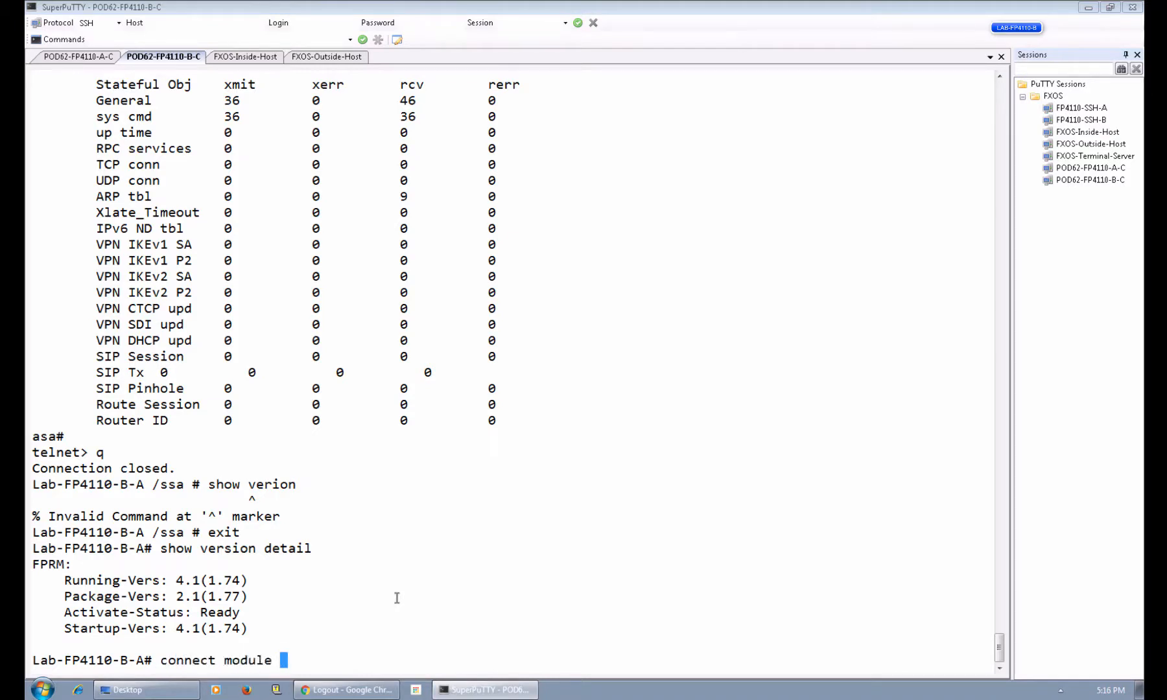
{"action": "type", "text": "1 console"}
Connect to chassis B's module 1 console and show the failover status.
{"action": "key", "text": "Return"}
{"action": "key", "text": "Return"}
{"action": "key", "text": "Return"}
{"action": "key", "text": "Return"}
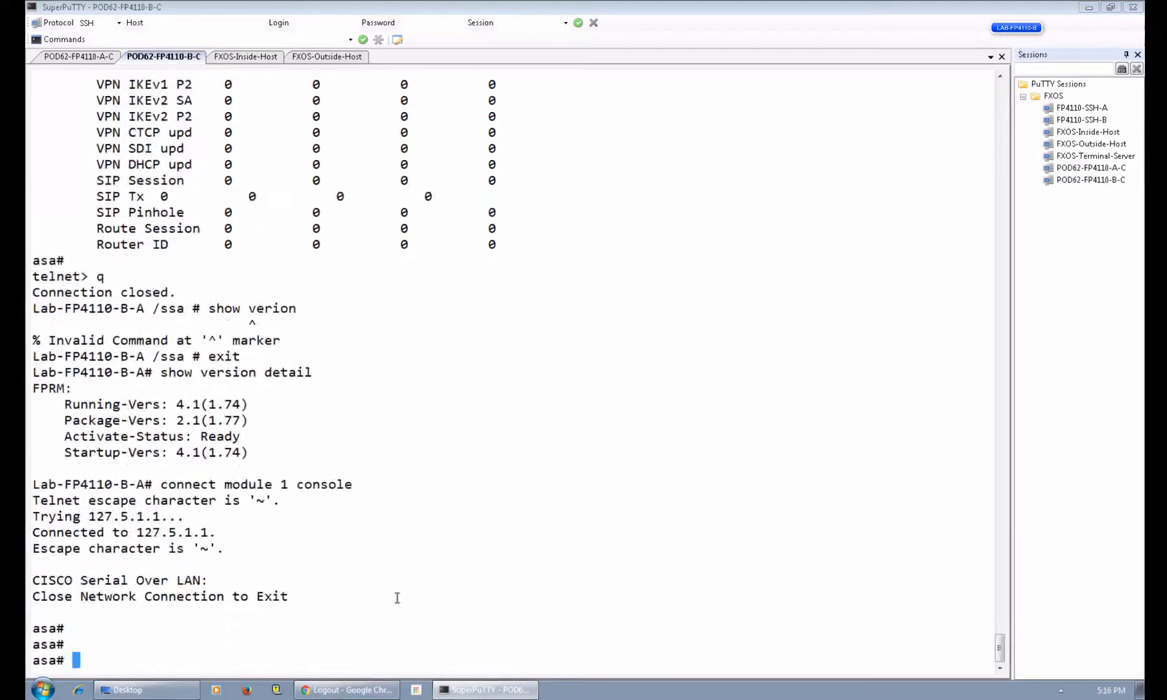
{"action": "key", "text": "Return"}
{"action": "type", "text": "sh"}
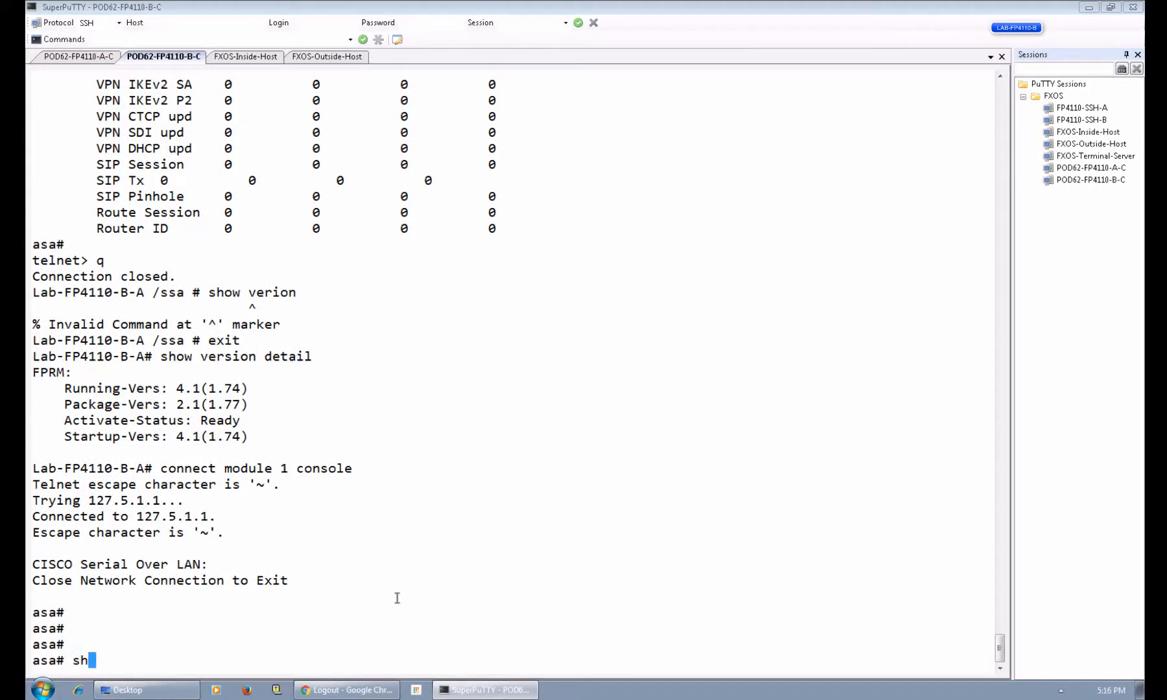
{"action": "key", "text": "BackSpace"}
{"action": "key", "text": "BackSpace"}
{"action": "type", "text": "show fail"}
{"action": "key", "text": "Tab"}
{"action": "key", "text": "Return"}
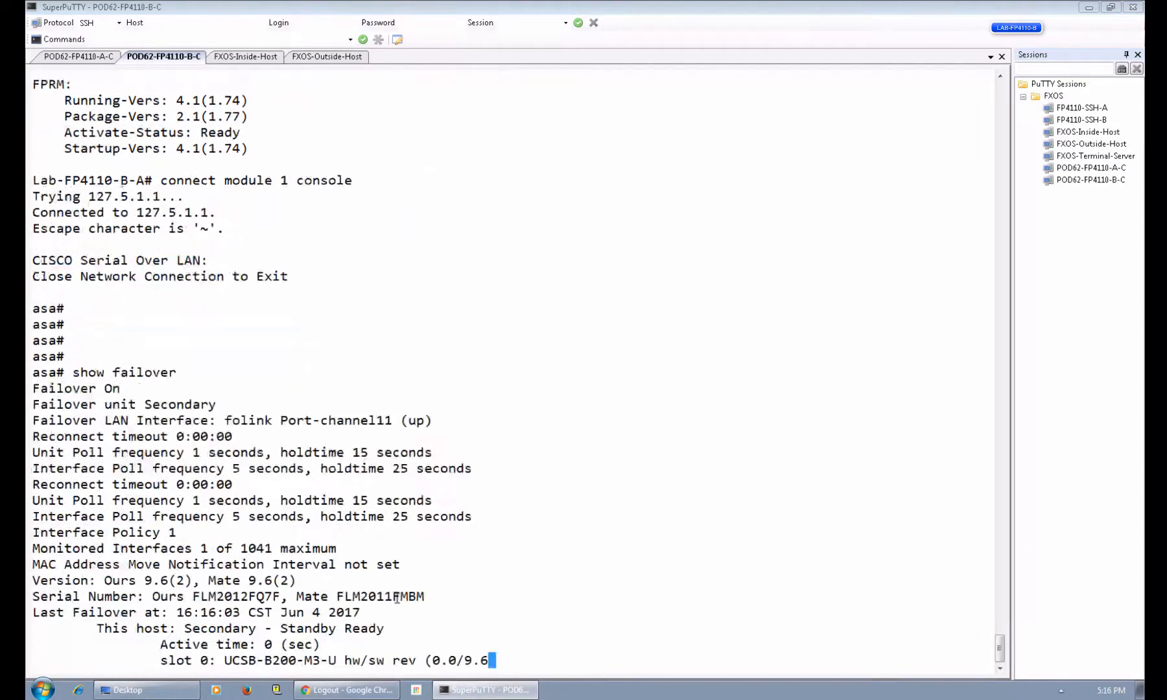
Run failover active on chassis B's ASA and confirm the inside host's ping keeps replying.
{"action": "type", "text": "q"}
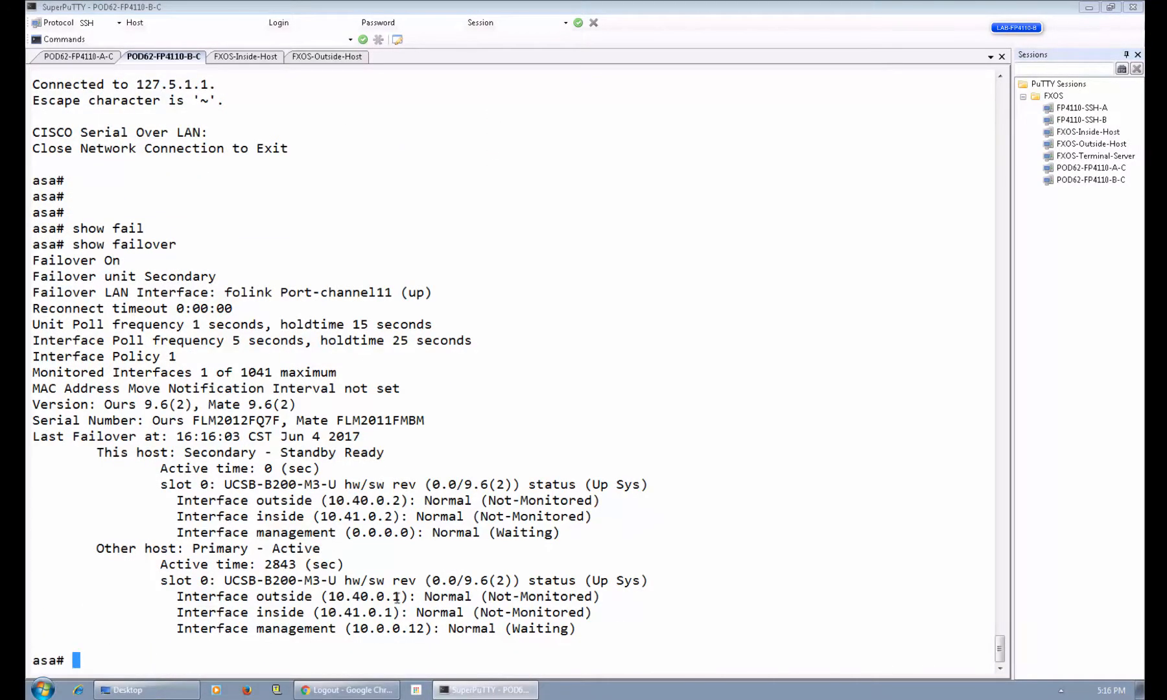
{"action": "type", "text": "fail"}
{"action": "key", "text": "Tab"}
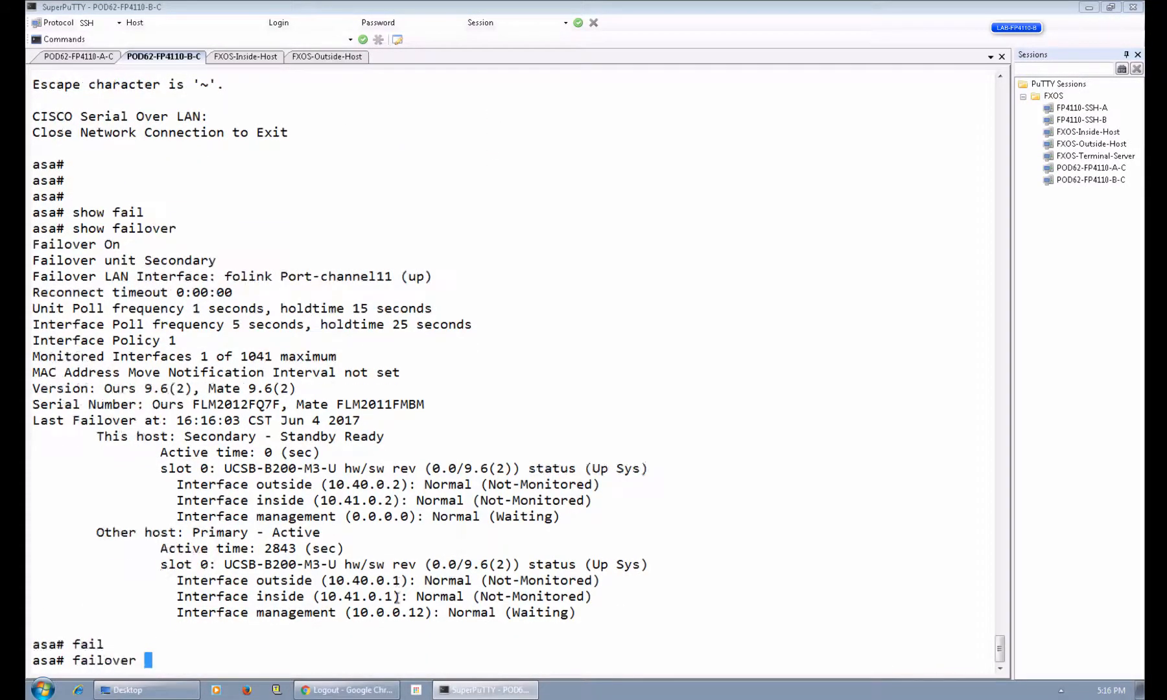
{"action": "type", "text": "ac"}
{"action": "key", "text": "Tab"}
{"action": "key", "text": "Return"}
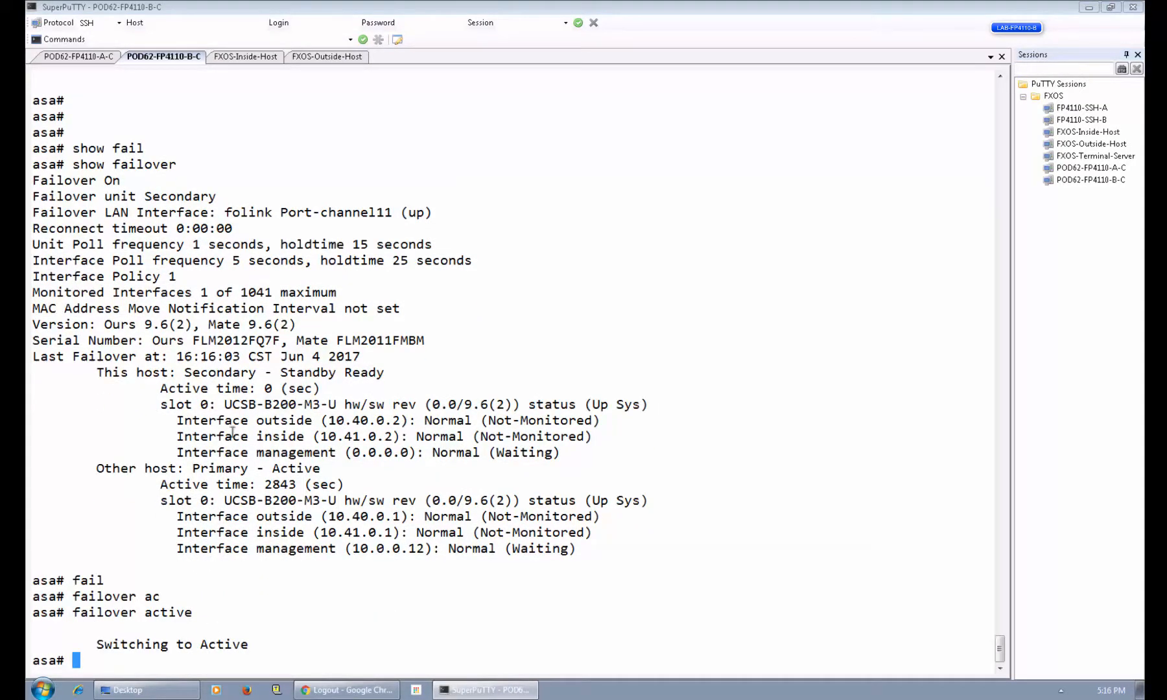
{"action": "left_click", "coordinate": [247, 58]}
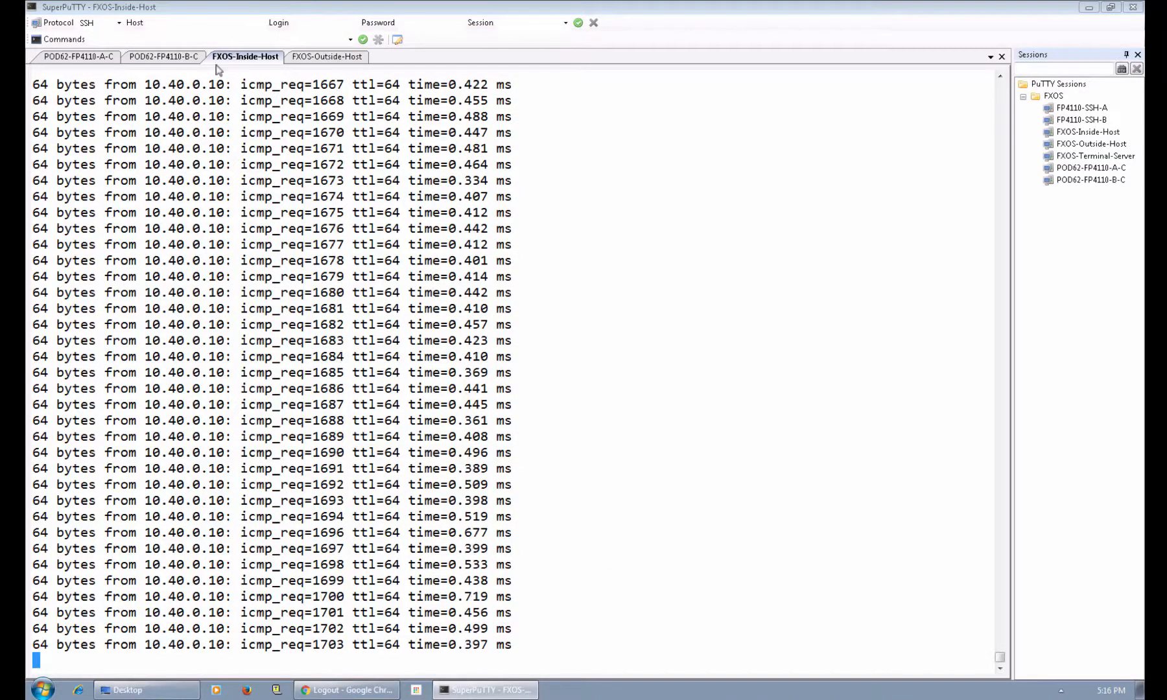
{"action": "left_click", "coordinate": [173, 57]}
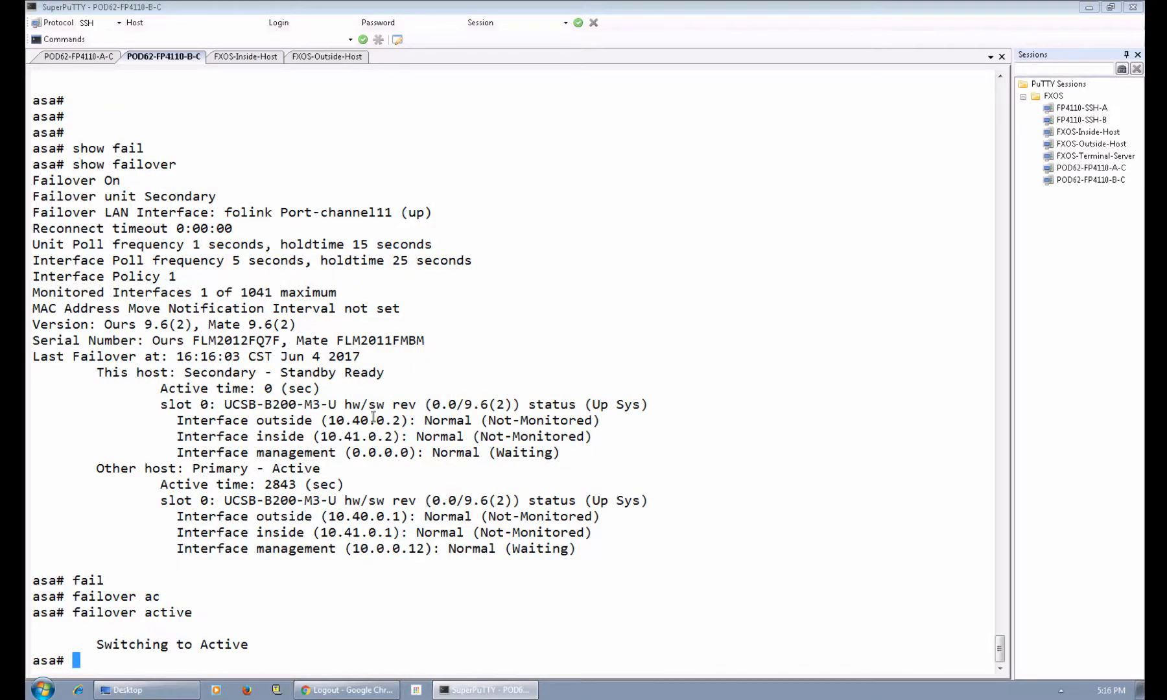
{"action": "left_click", "coordinate": [81, 54]}
Log back in to chassis A as admin and run show version, showing package 2.1(1.73) Ready.
{"action": "type", "text": "admin"}
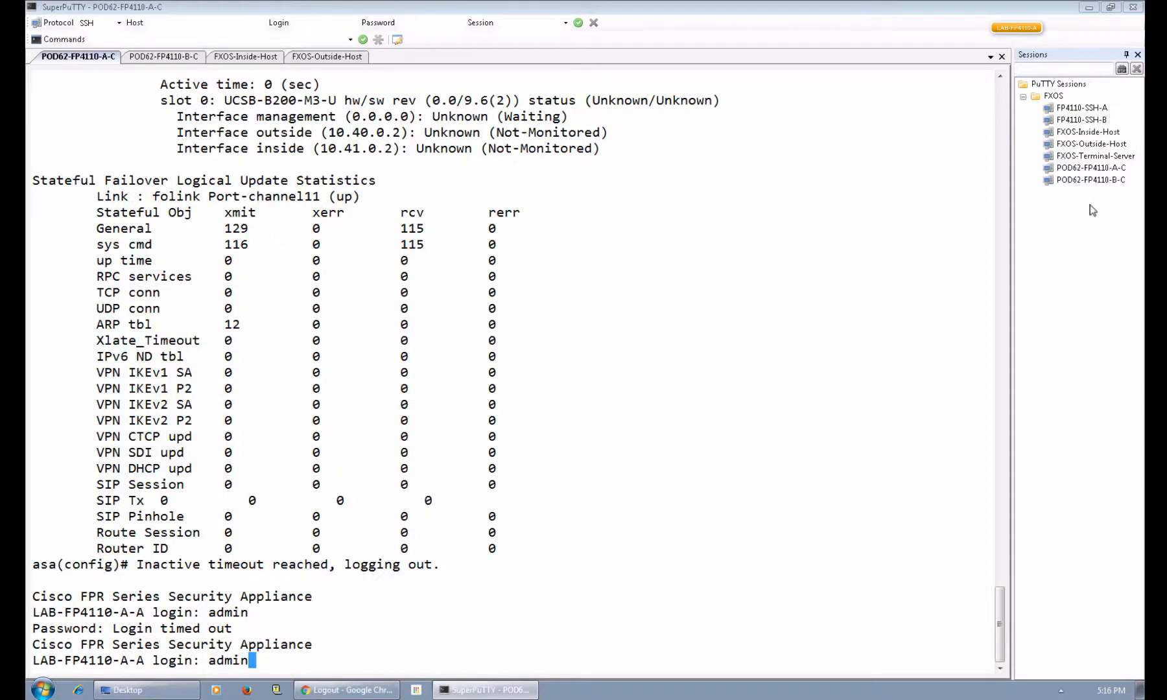
{"action": "key", "text": "Return"}
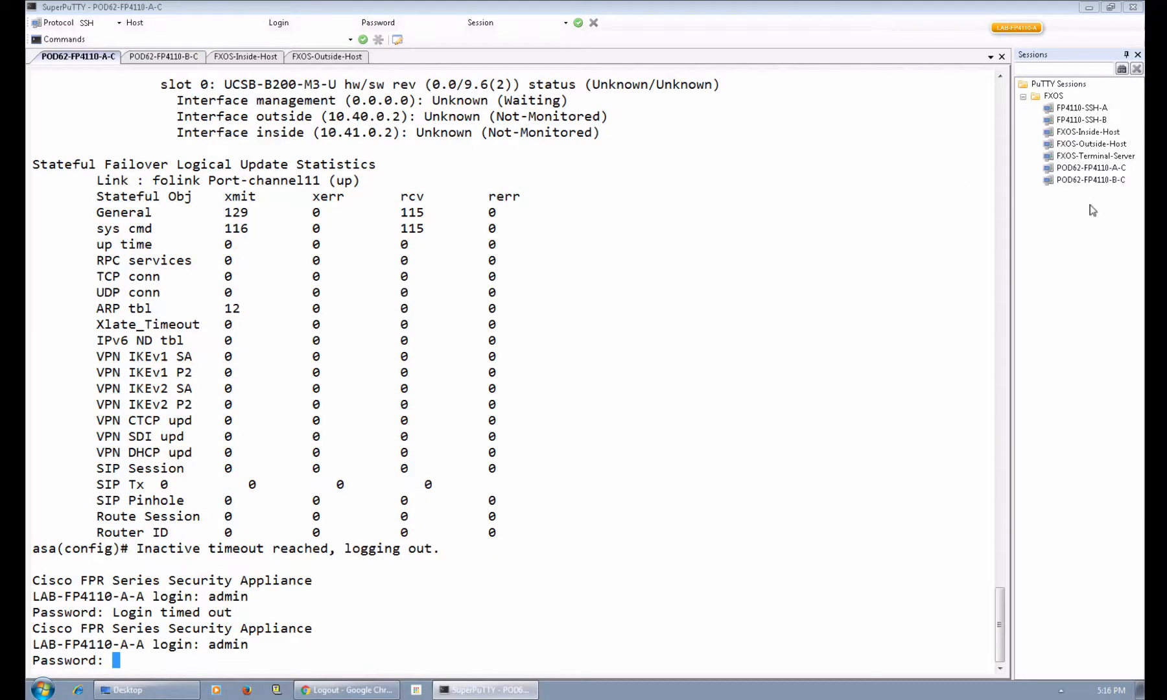
{"action": "key", "text": "Return"}
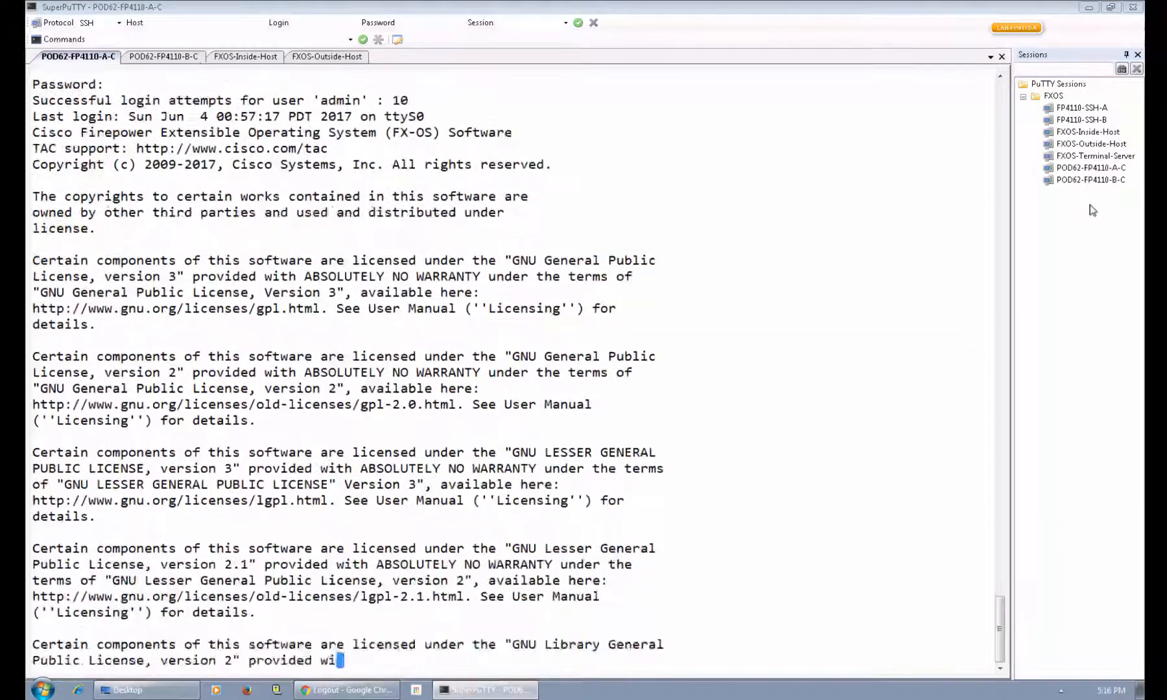
{"action": "key", "text": "Return"}
{"action": "key", "text": "Return"}
{"action": "key", "text": "Return"}
{"action": "key", "text": "Return"}
{"action": "type", "text": "show version"}
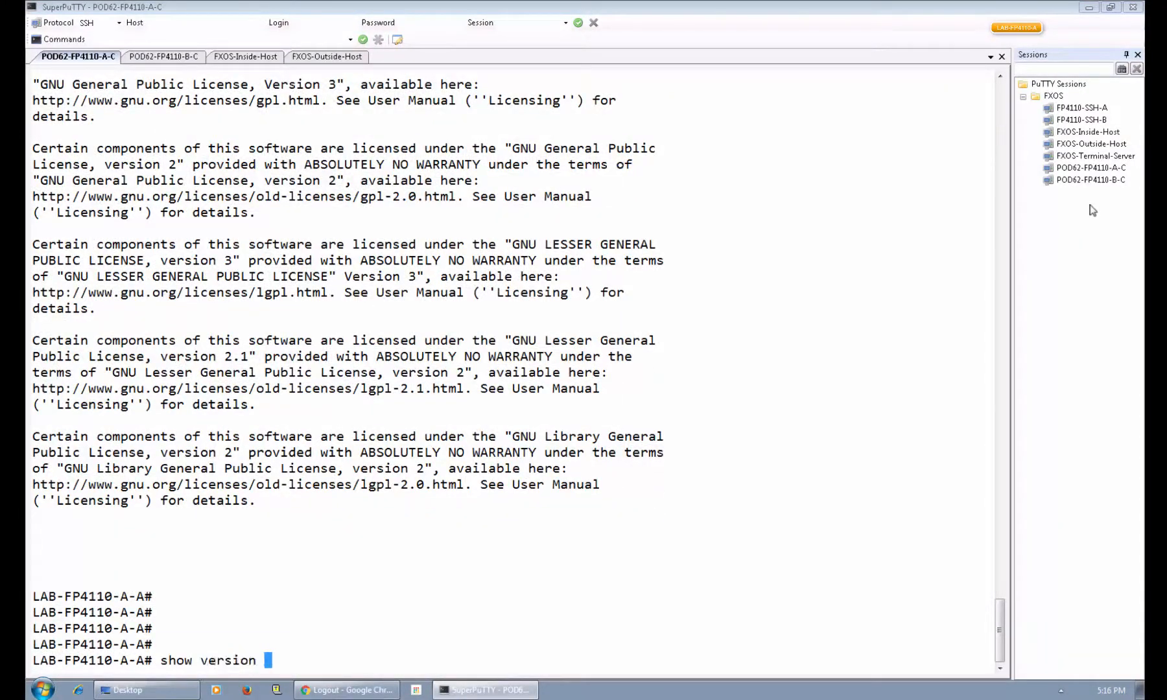
{"action": "key", "text": "Return"}
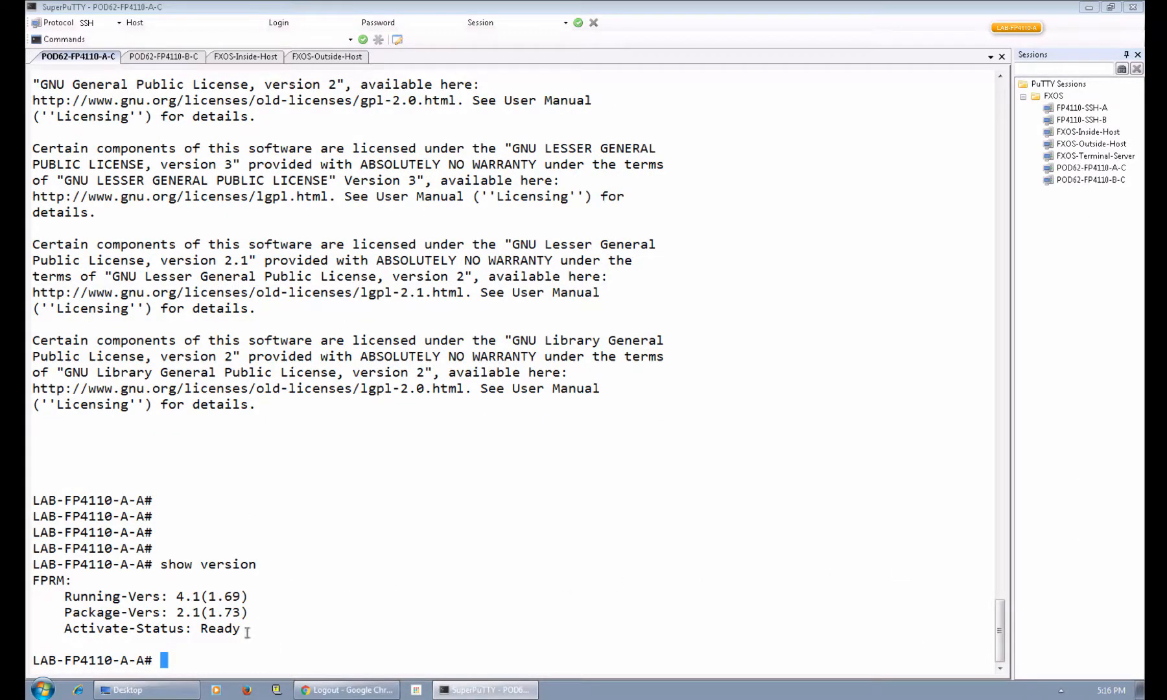
{"action": "left_click", "coordinate": [347, 690]}
Log in to Firepower Chassis Manager at 10.0.0.11 as admin.
{"action": "left_click", "coordinate": [577, 441]}
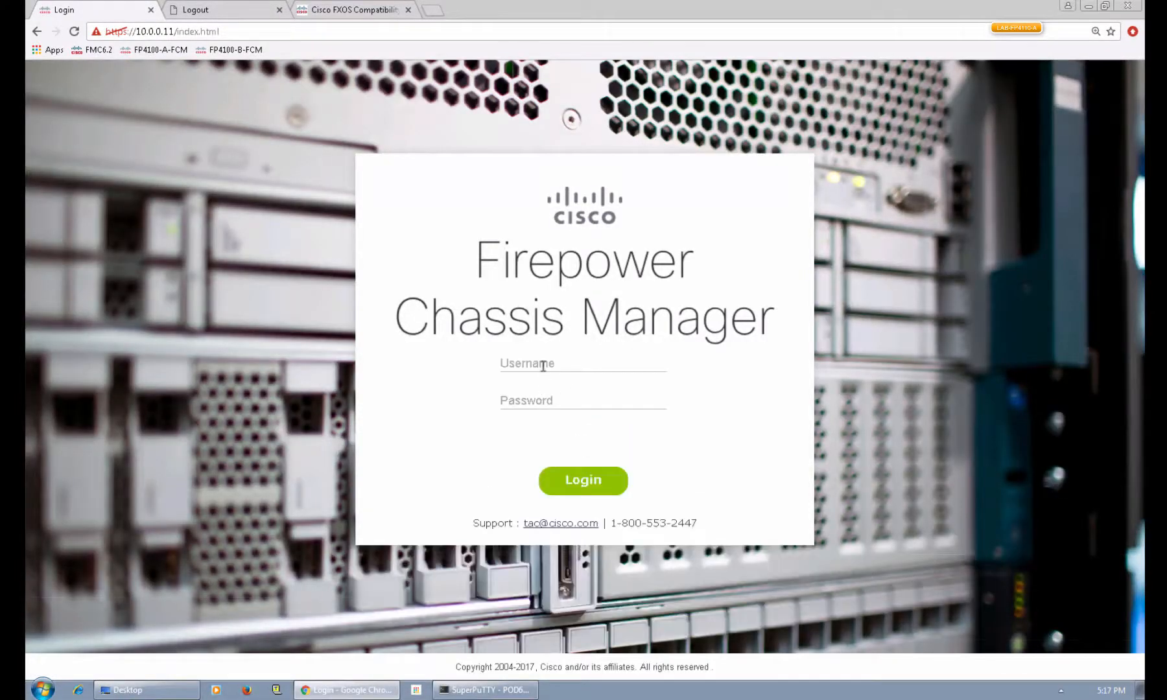
{"action": "left_click", "coordinate": [543, 366]}
{"action": "type", "text": "admin"}
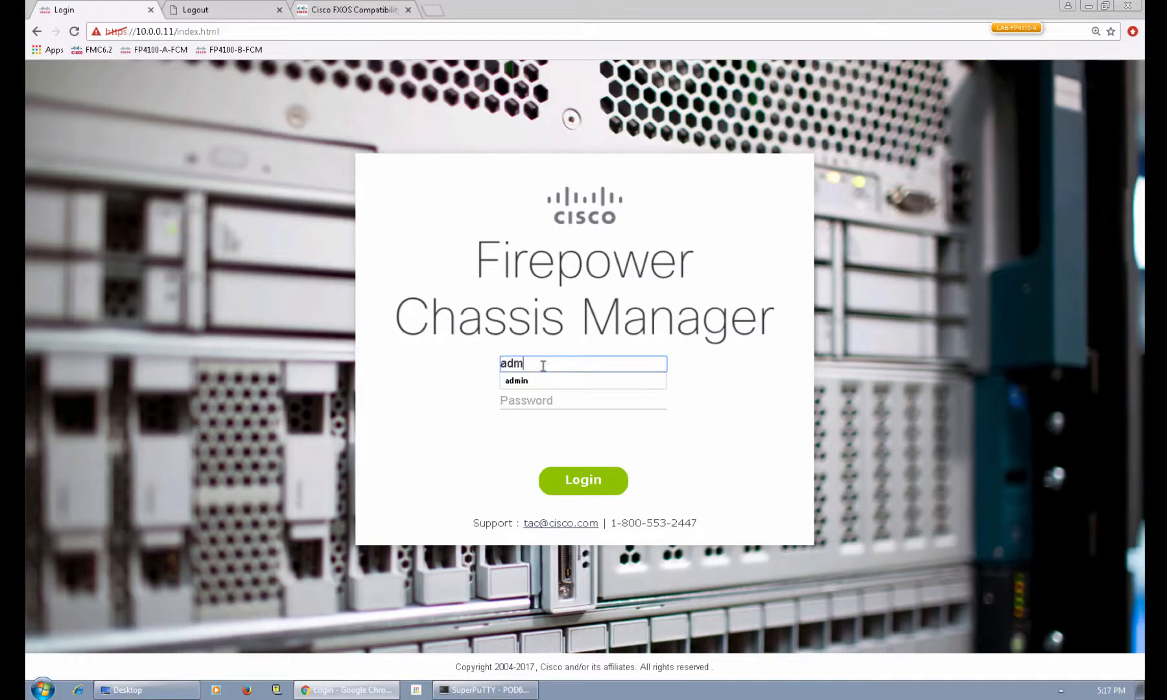
{"action": "key", "text": "Tab"}
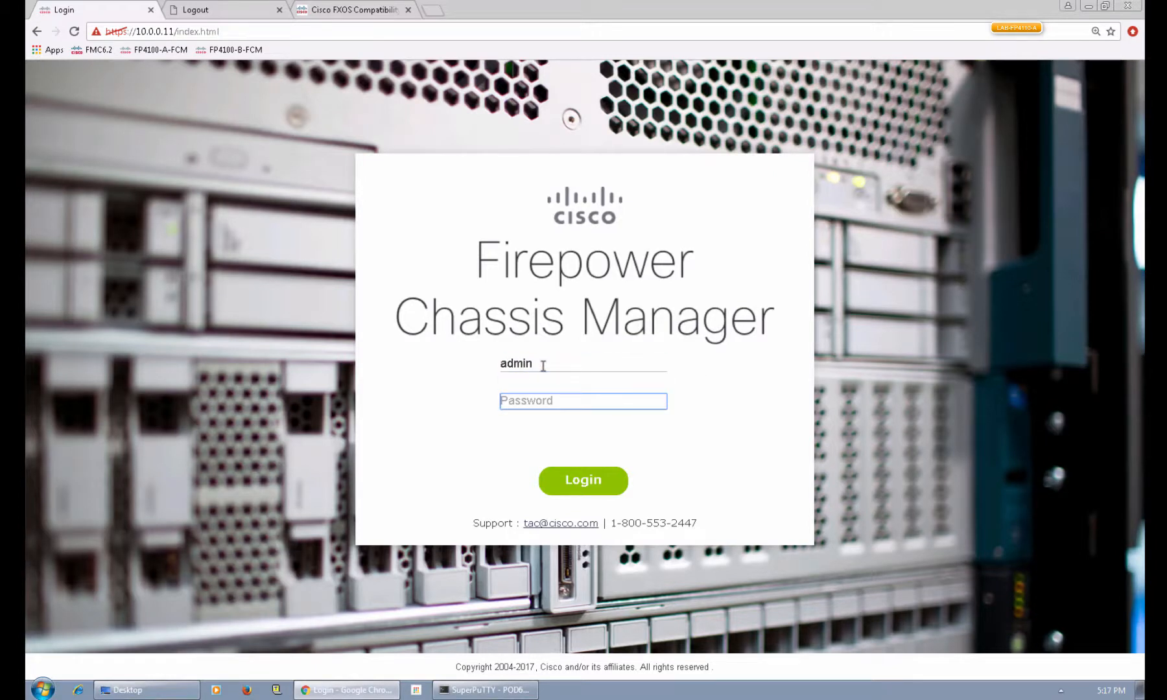
{"action": "type", "text": "********"}
{"action": "key", "text": "Return"}
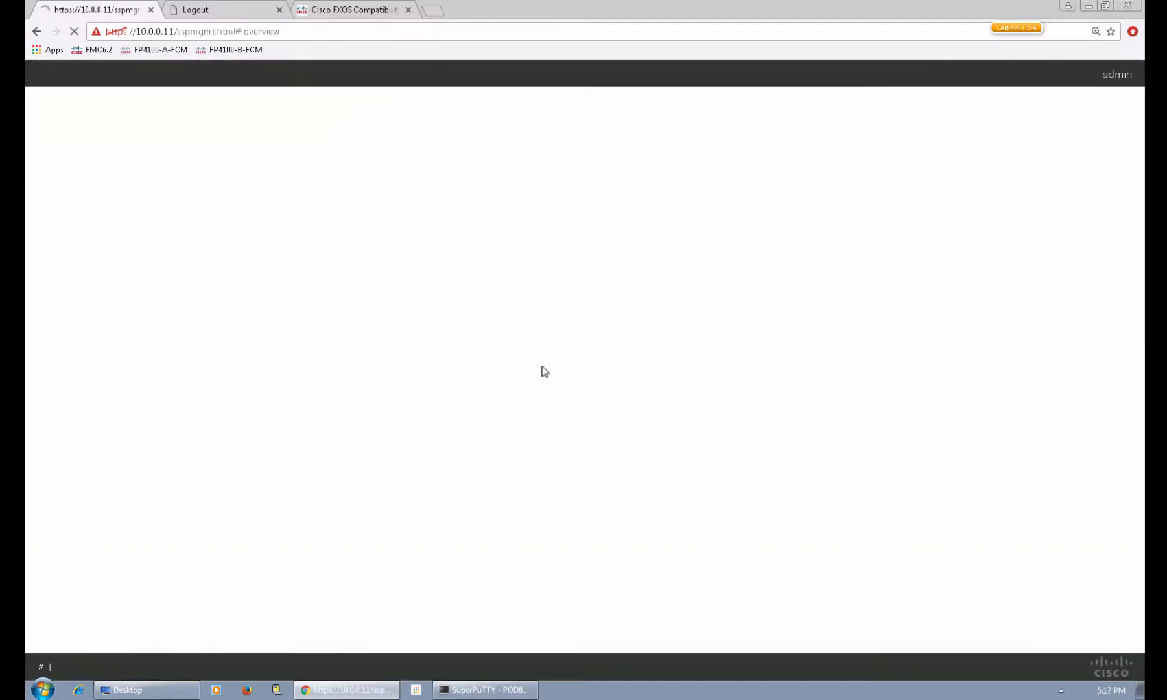
Upgrade chassis A to the fxos-k9.2.1.1.77.SPA bundle from System > Updates and confirm.
{"action": "mouse_move", "coordinate": [990, 78]}
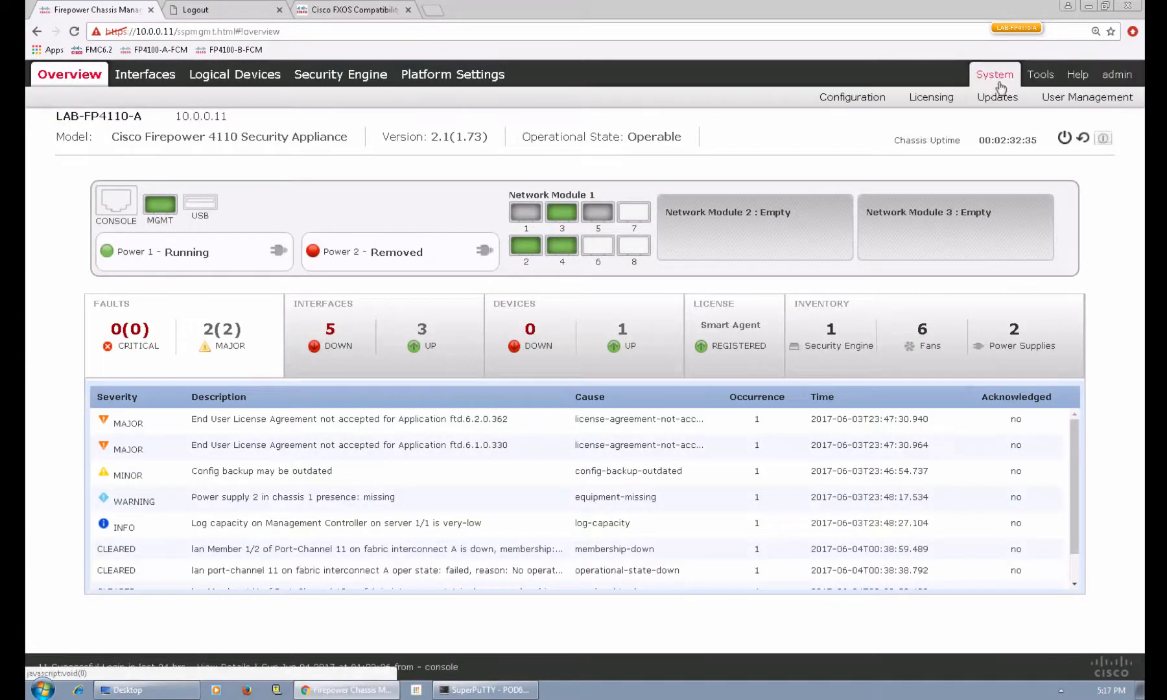
{"action": "left_click", "coordinate": [990, 101]}
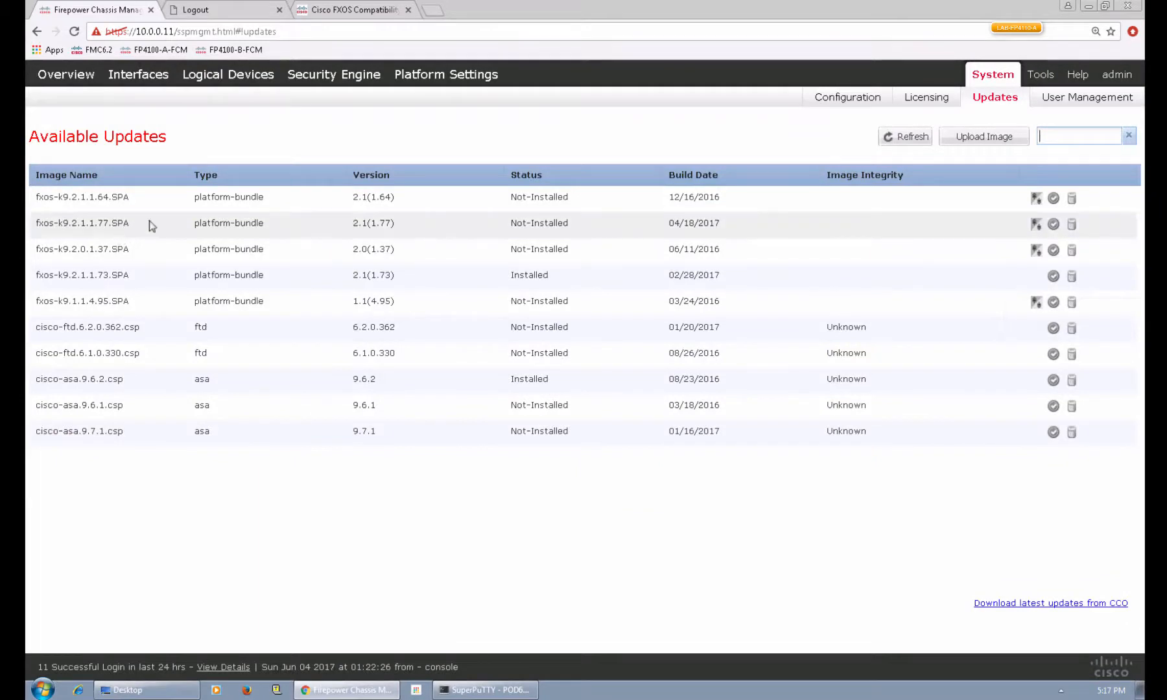
{"action": "left_click", "coordinate": [1037, 224]}
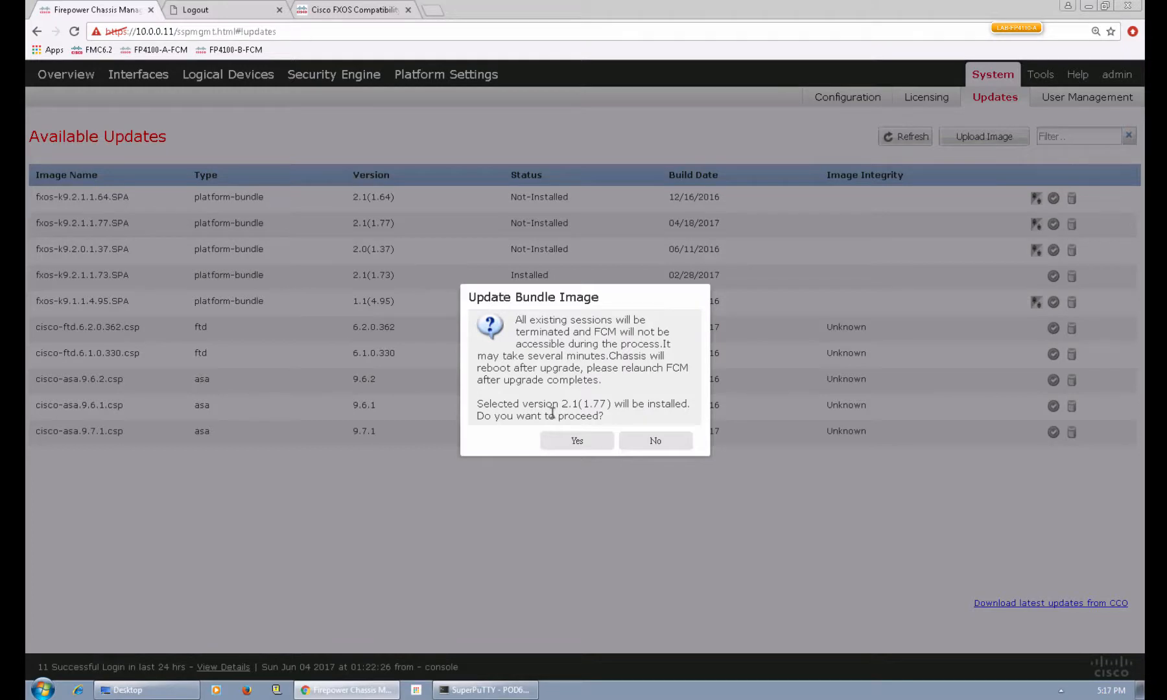
{"action": "left_click", "coordinate": [577, 443]}
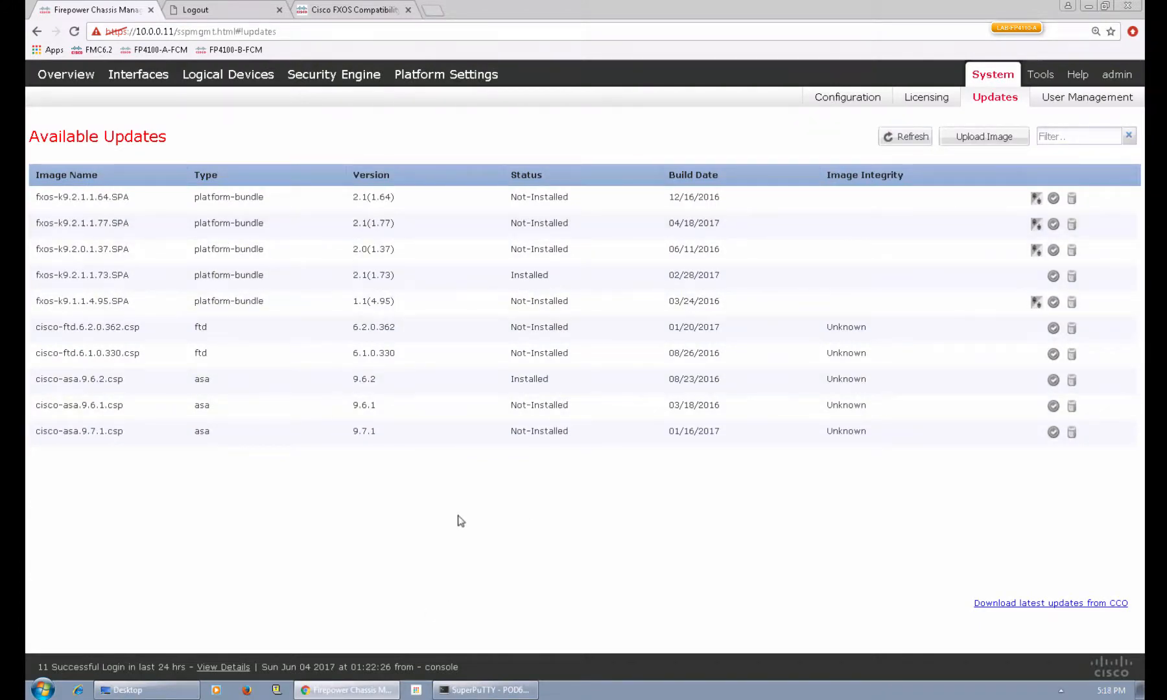
Check chassis A's FPRM upgrade twice with show firmware monitor, then wake its console after reboot.
{"action": "left_click", "coordinate": [477, 690]}
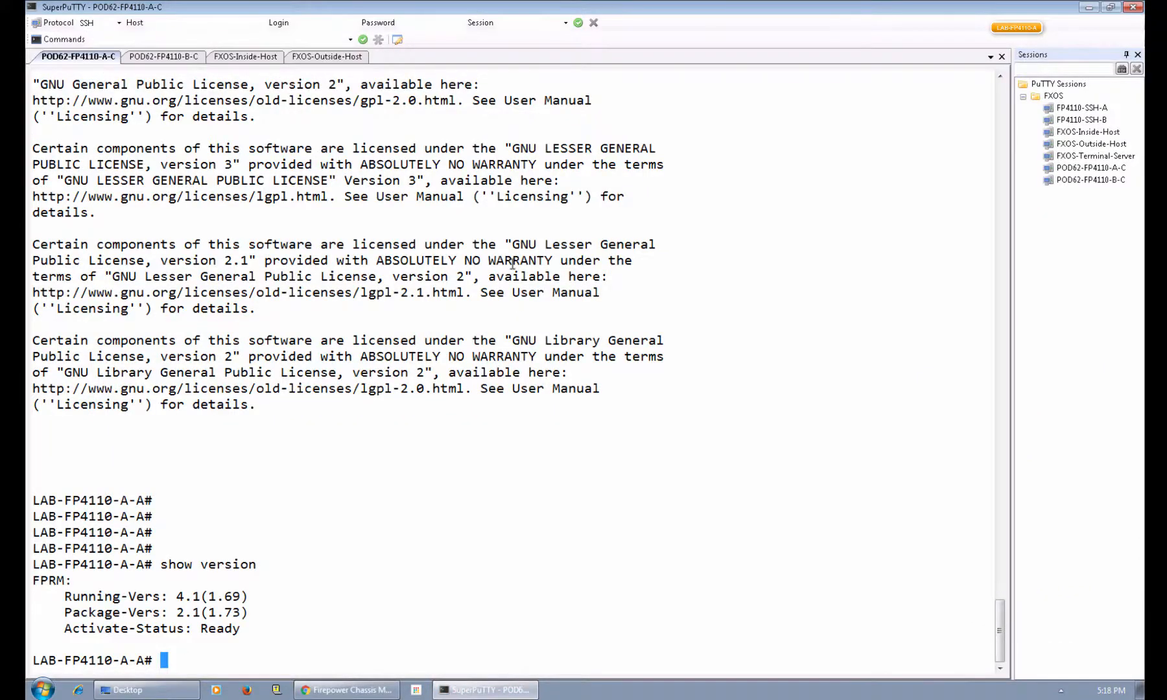
{"action": "key", "text": "Return"}
{"action": "key", "text": "Return"}
{"action": "key", "text": "Return"}
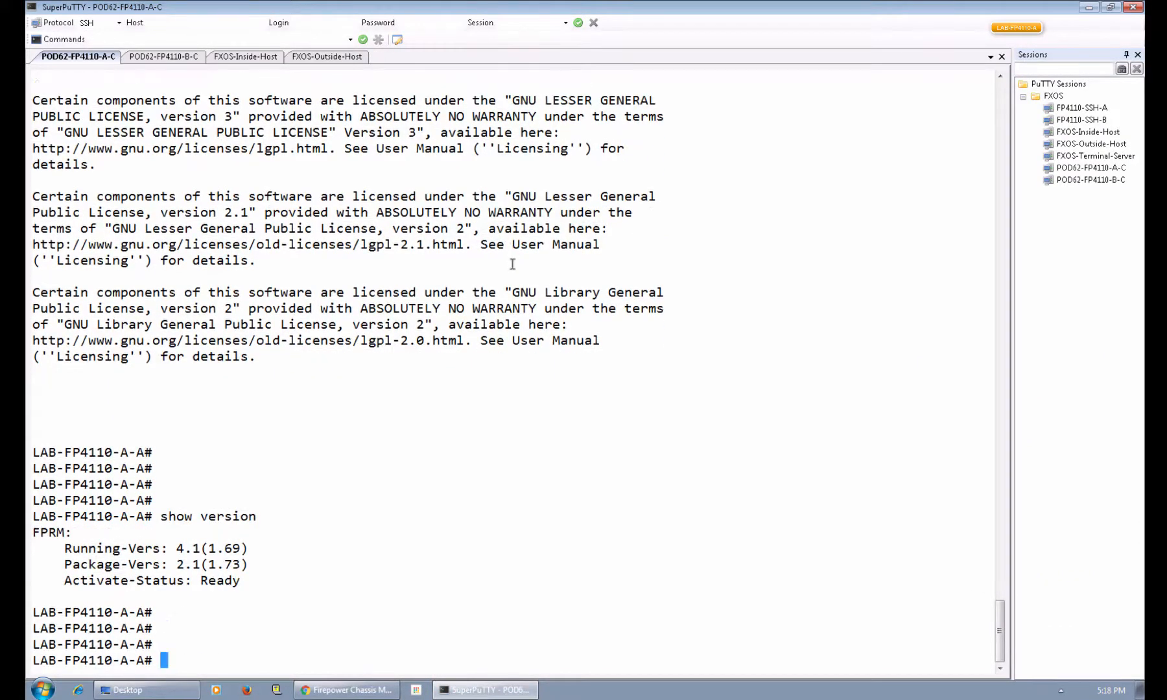
{"action": "type", "text": "scope system"}
{"action": "key", "text": "Return"}
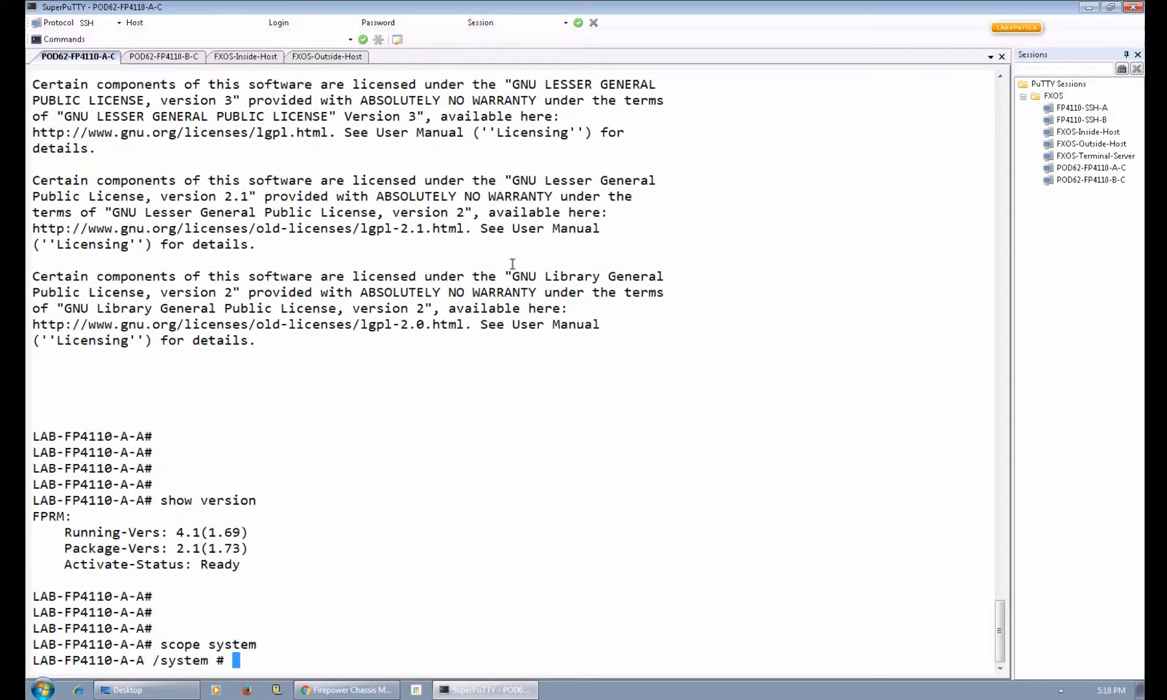
{"action": "type", "text": "show firmware monitor"}
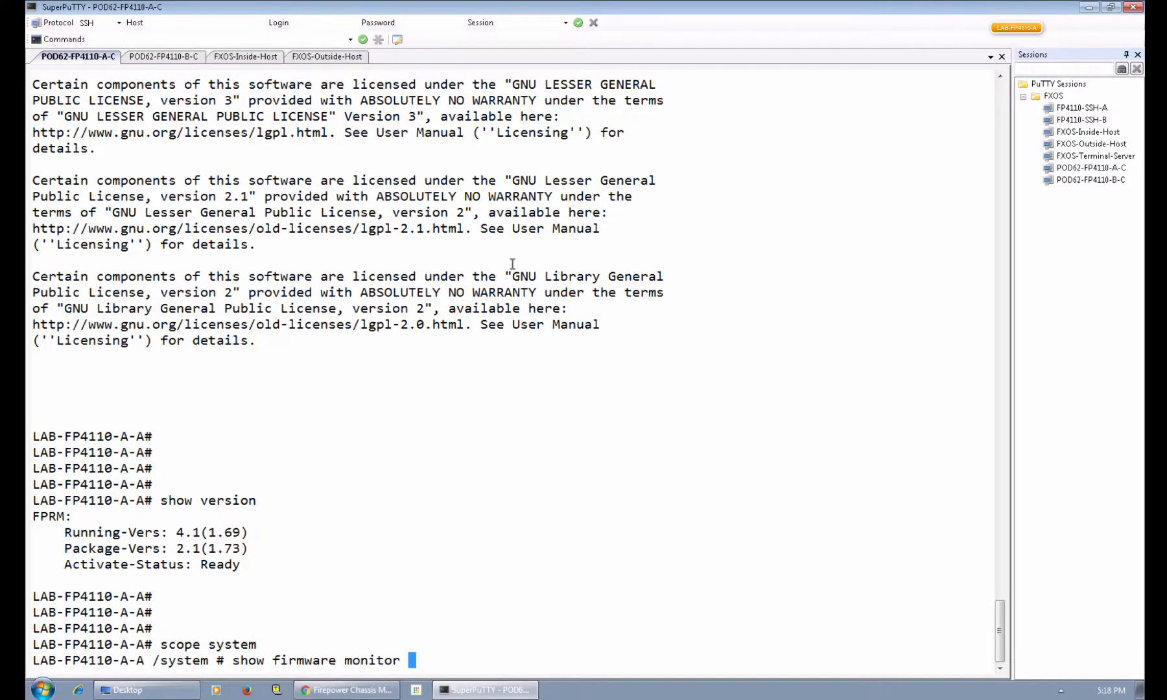
{"action": "key", "text": "Return"}
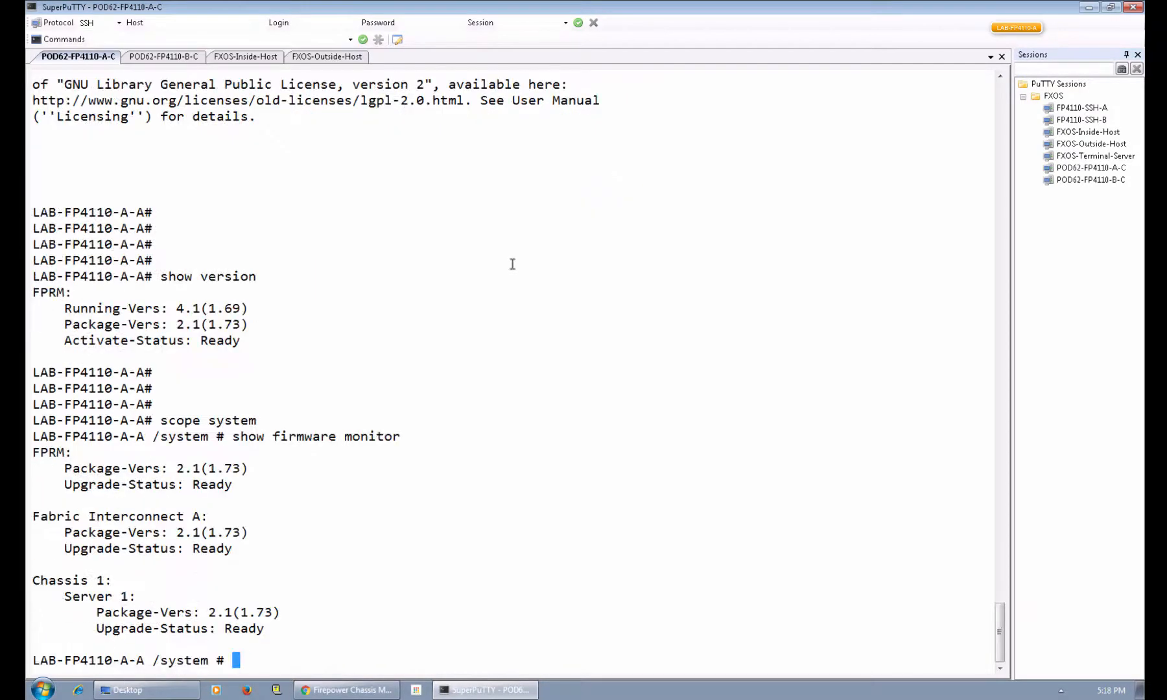
{"action": "key", "text": "Up"}
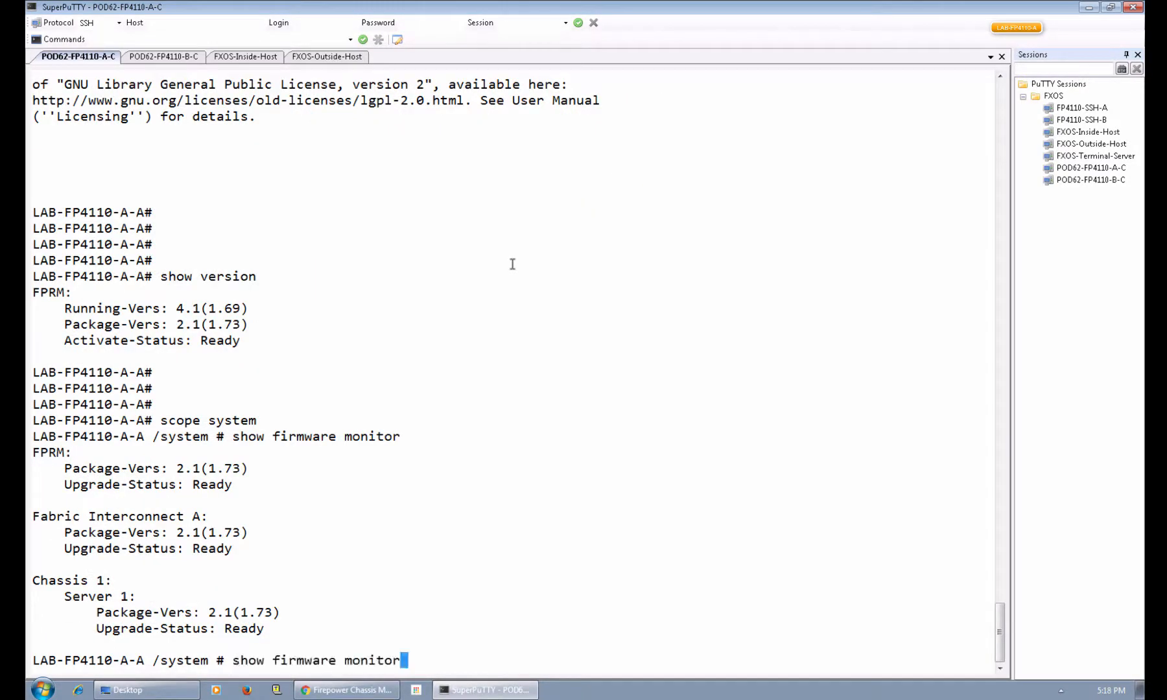
{"action": "key", "text": "Return"}
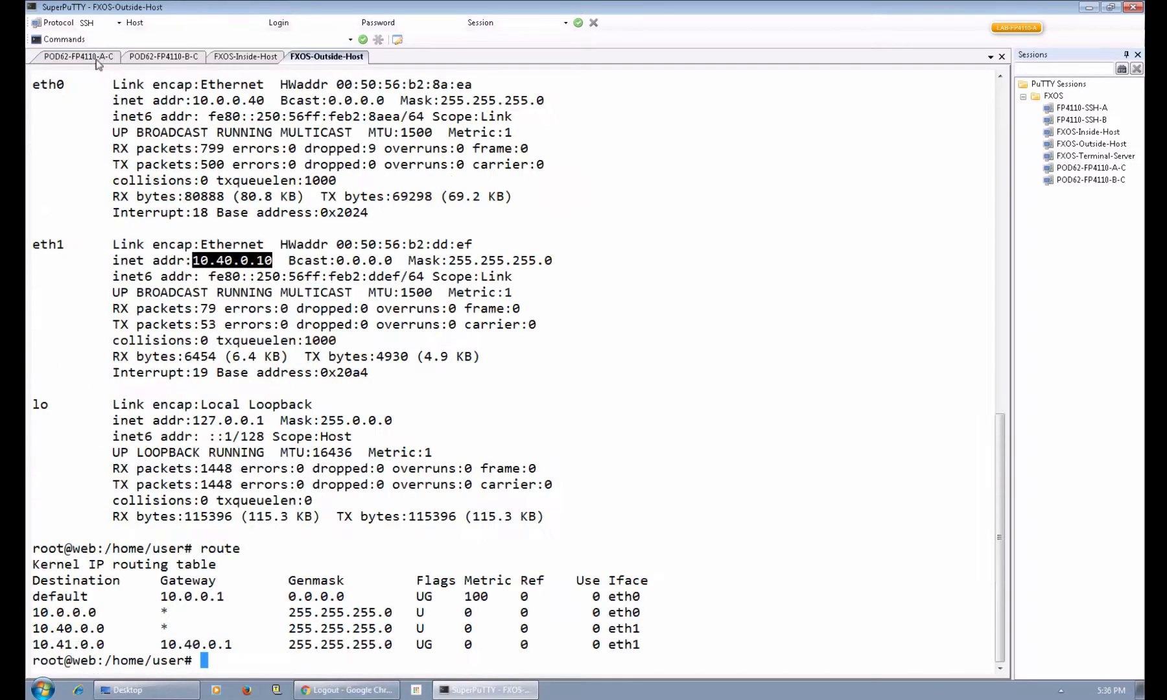
{"action": "left_click", "coordinate": [101, 59]}
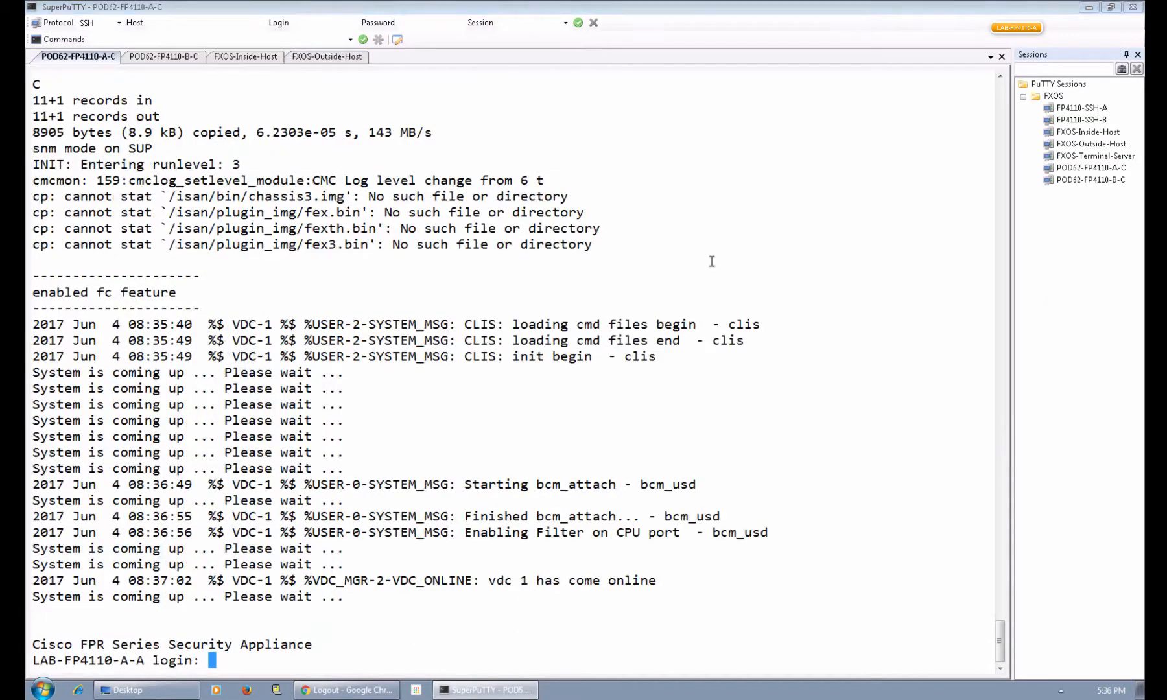
{"action": "key", "text": "Return"}
{"action": "key", "text": "Return"}
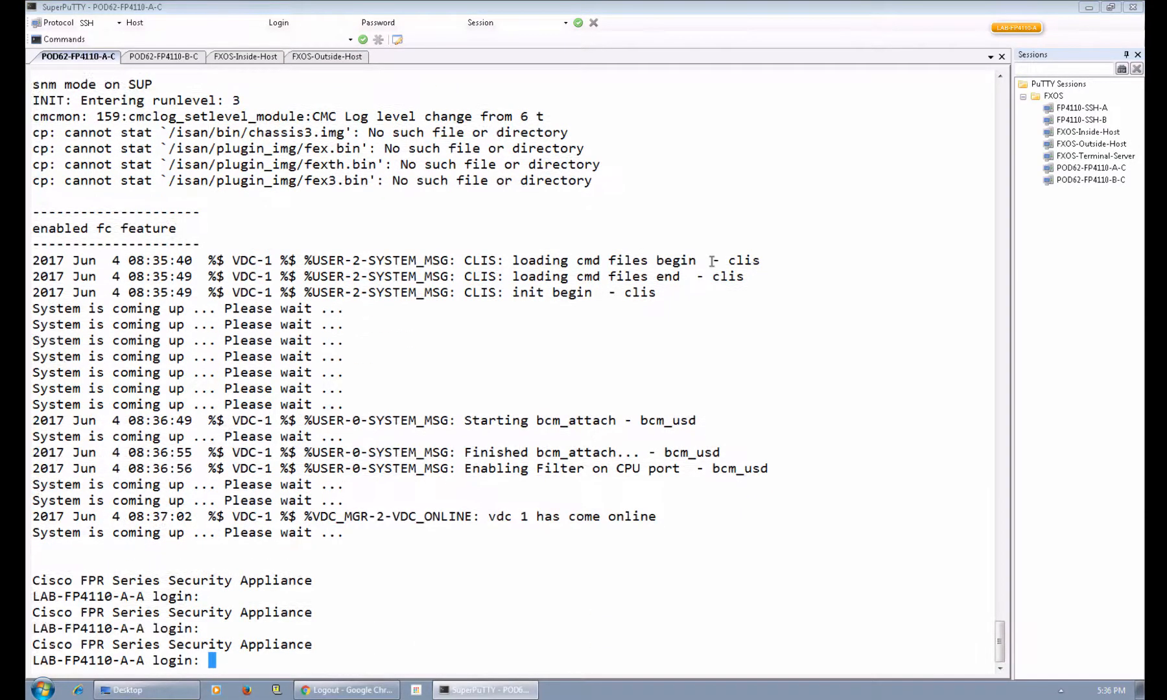
Log in to chassis A as admin and confirm FPRM and fabric interconnect at 2.1(1.77).
{"action": "type", "text": "admin"}
{"action": "key", "text": "Return"}
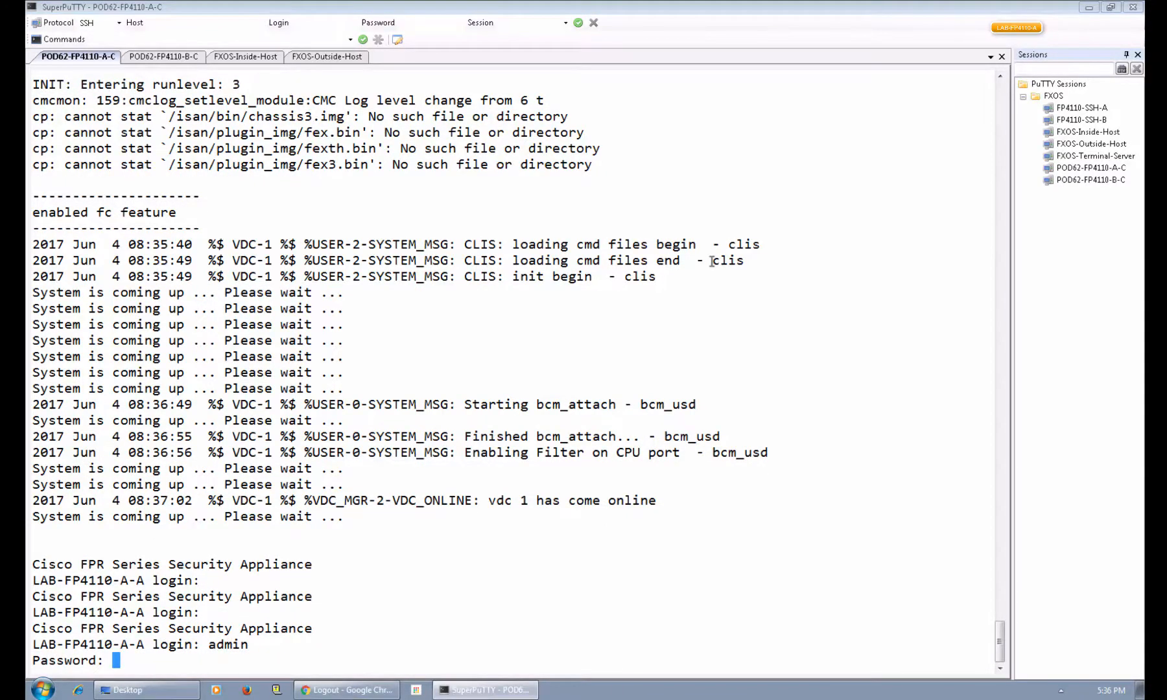
{"action": "key", "text": "Return"}
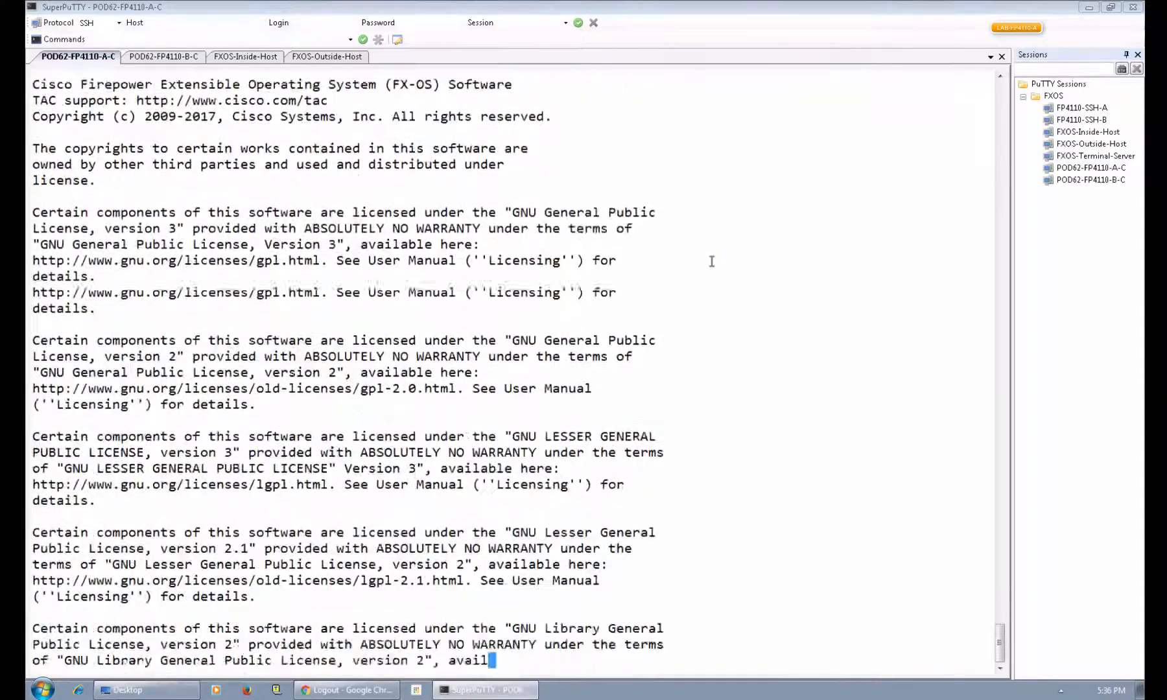
{"action": "key", "text": "Return"}
{"action": "key", "text": "Return"}
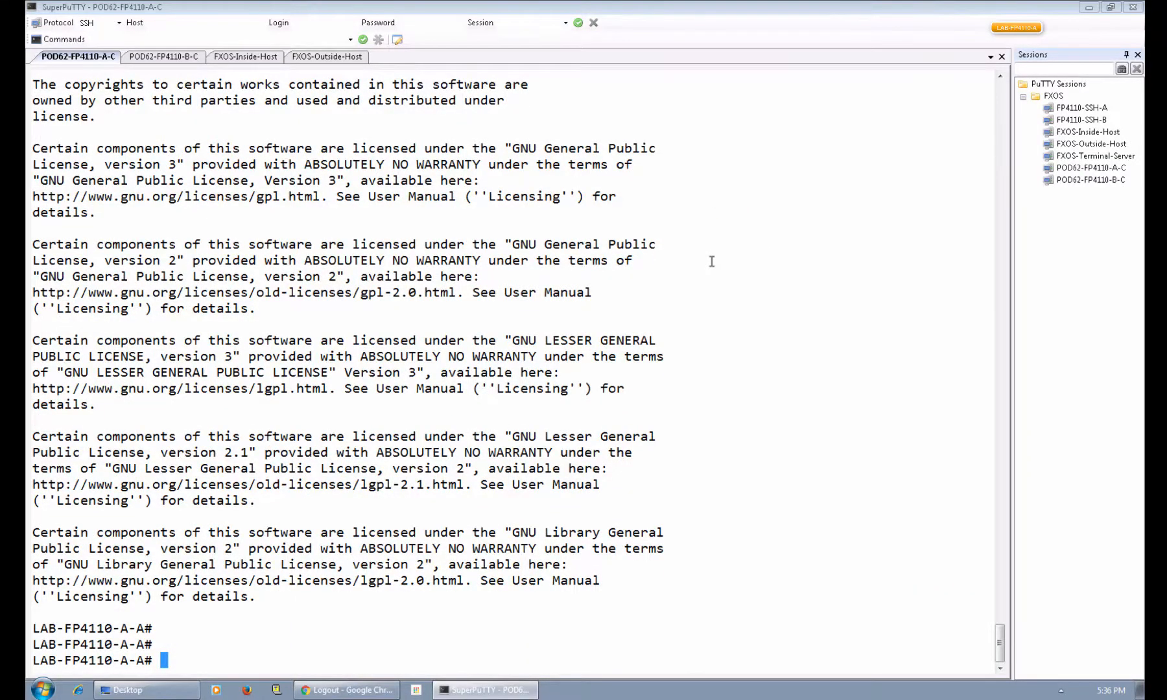
{"action": "type", "text": "scope system"}
{"action": "key", "text": "Return"}
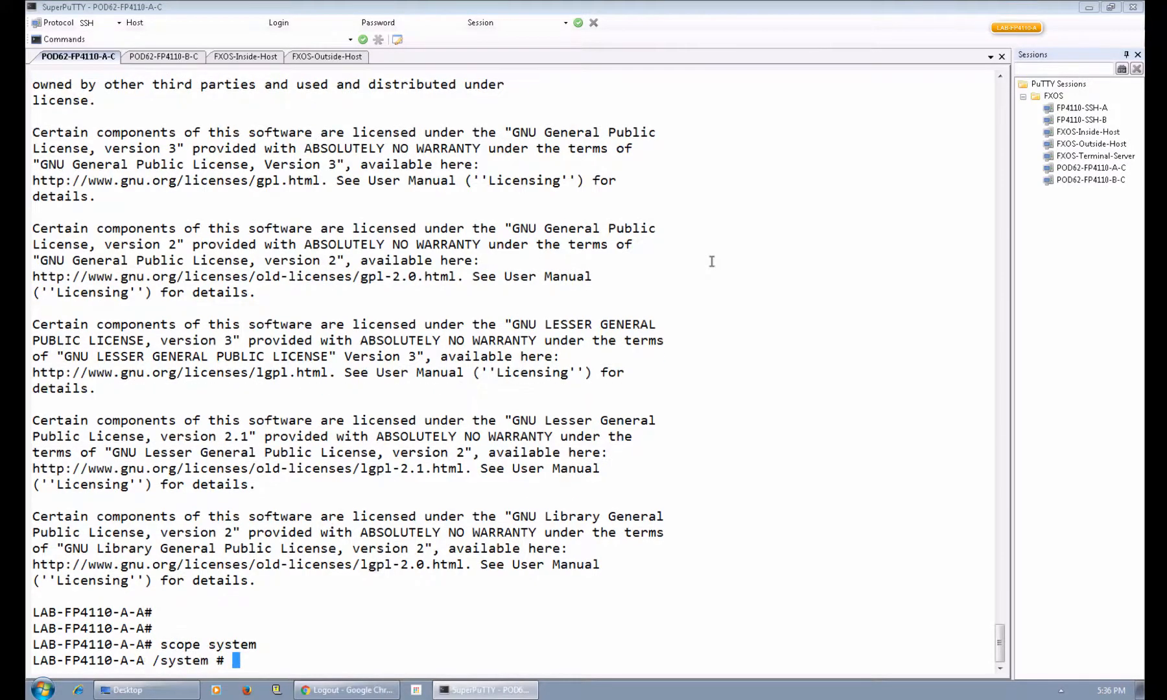
{"action": "type", "text": "show firmware monitor"}
{"action": "key", "text": "Return"}
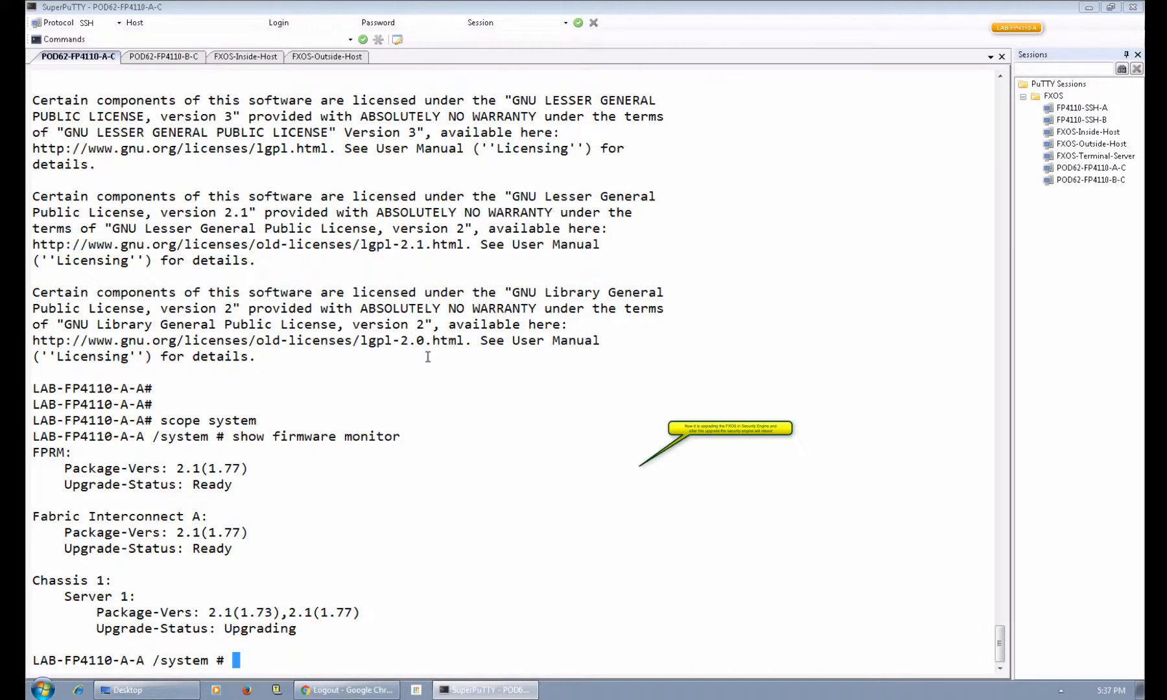
List app instances in scope ssa, showing the ASA instance Disabled and Offline.
{"action": "type", "text": "exit"}
{"action": "key", "text": "Return"}
{"action": "type", "text": "scope "}
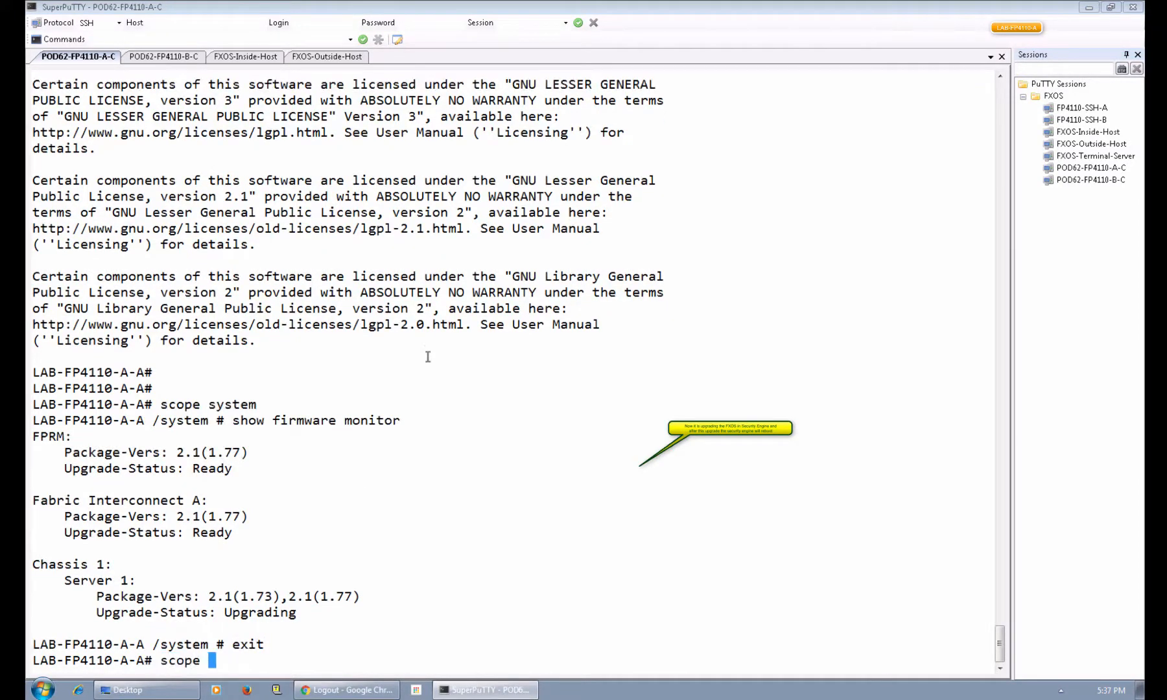
{"action": "type", "text": "ssa"}
{"action": "key", "text": "Return"}
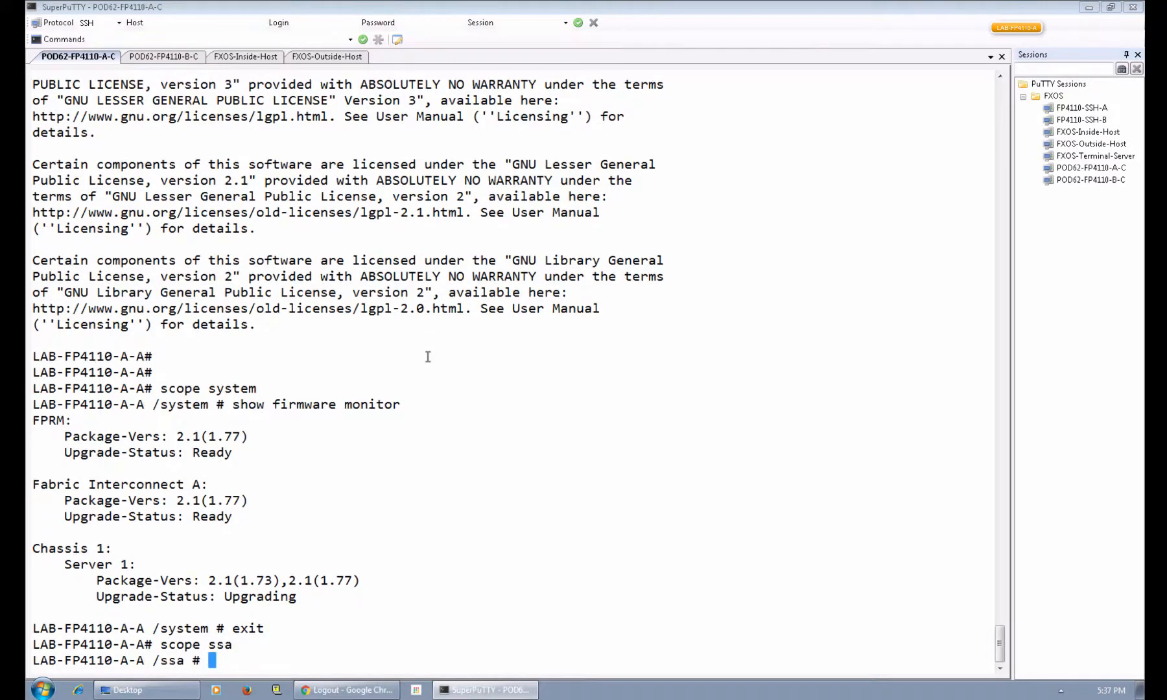
{"action": "type", "text": "show app-in"}
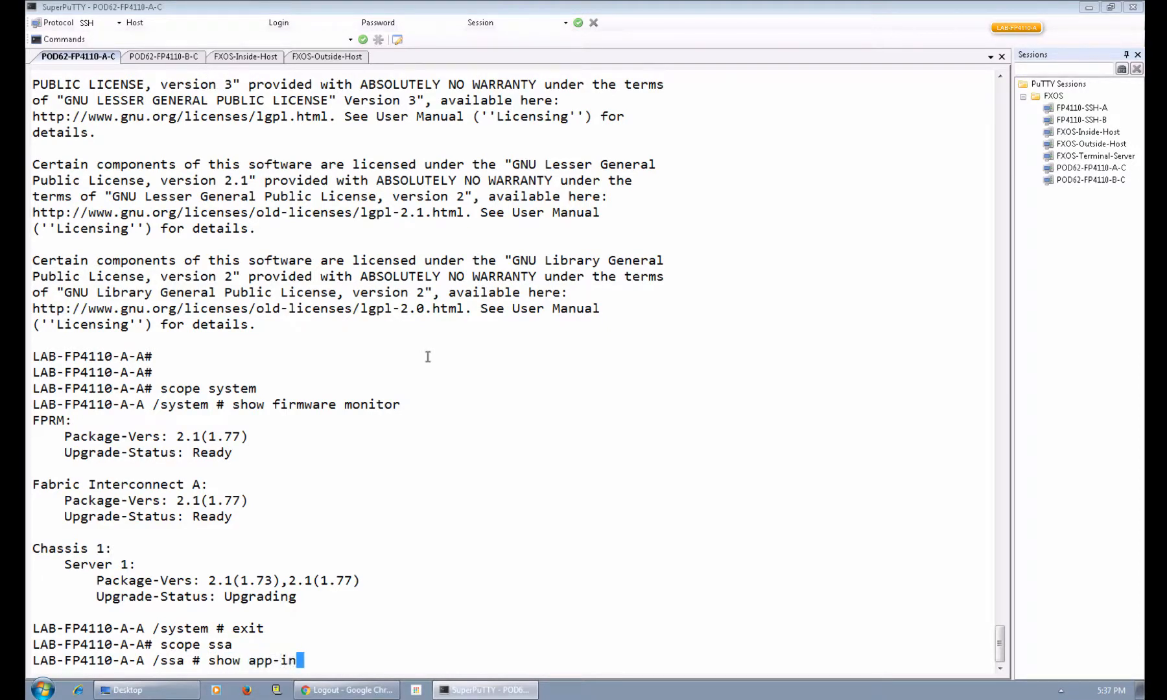
{"action": "key", "text": "Tab"}
{"action": "key", "text": "Return"}
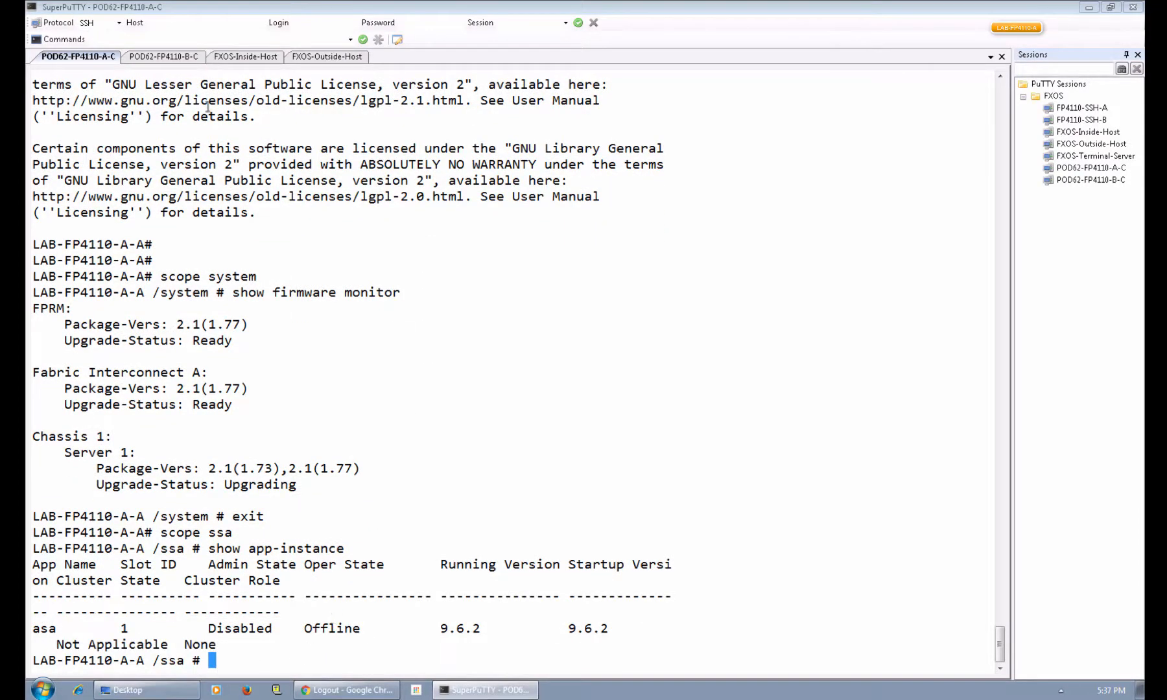
Log in to chassis B's FXOS console as admin.
{"action": "left_click", "coordinate": [166, 57]}
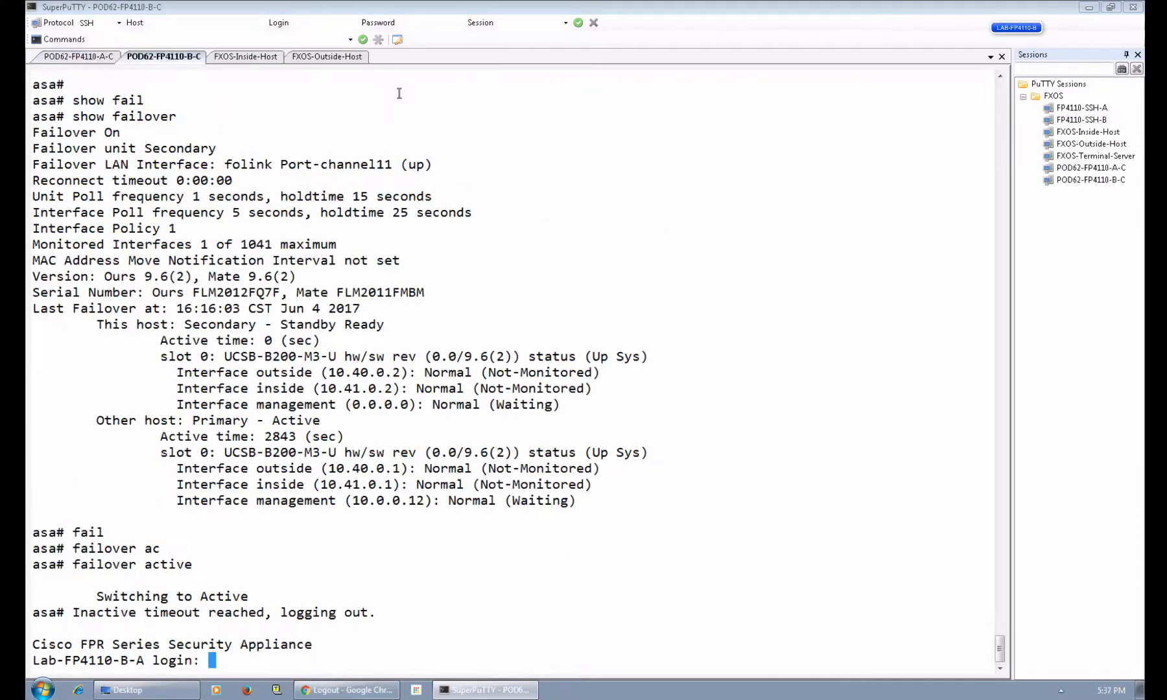
{"action": "type", "text": "admin"}
{"action": "key", "text": "Return"}
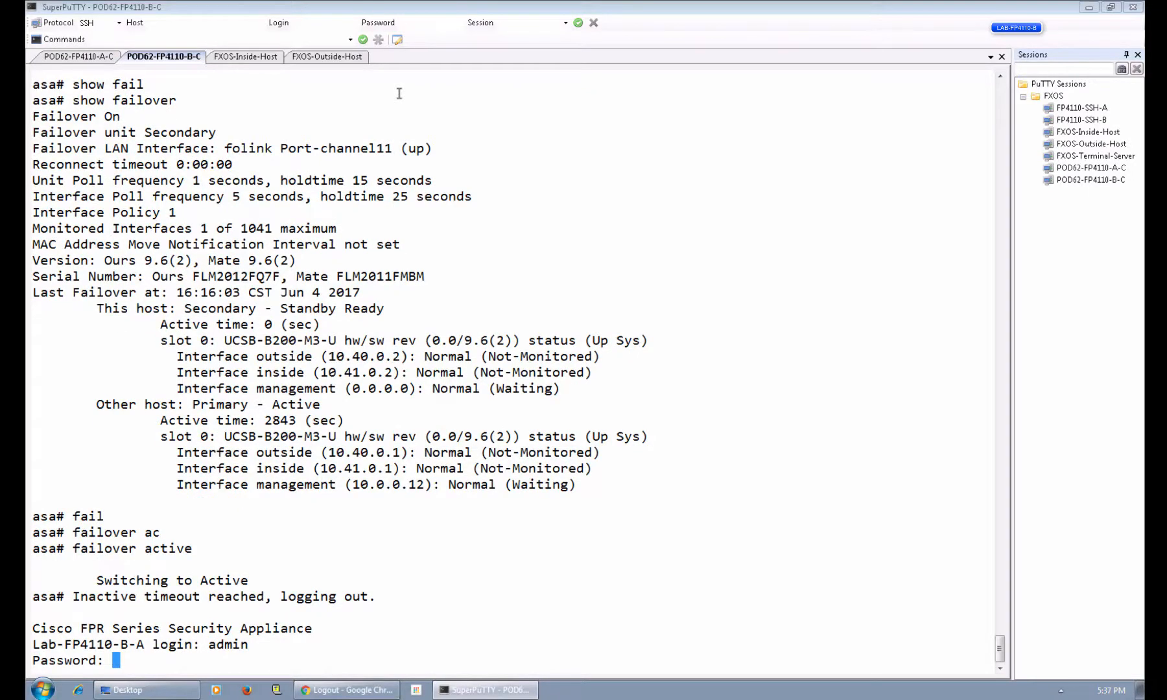
{"action": "key", "text": "Return"}
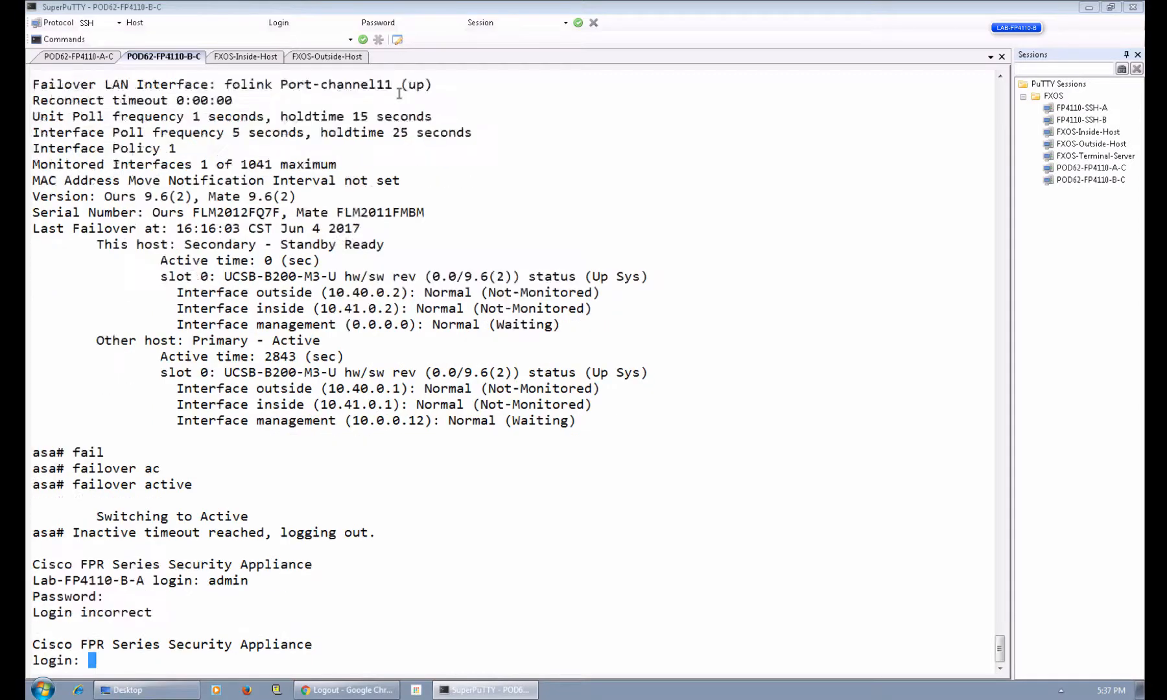
{"action": "type", "text": "admin"}
{"action": "key", "text": "Return"}
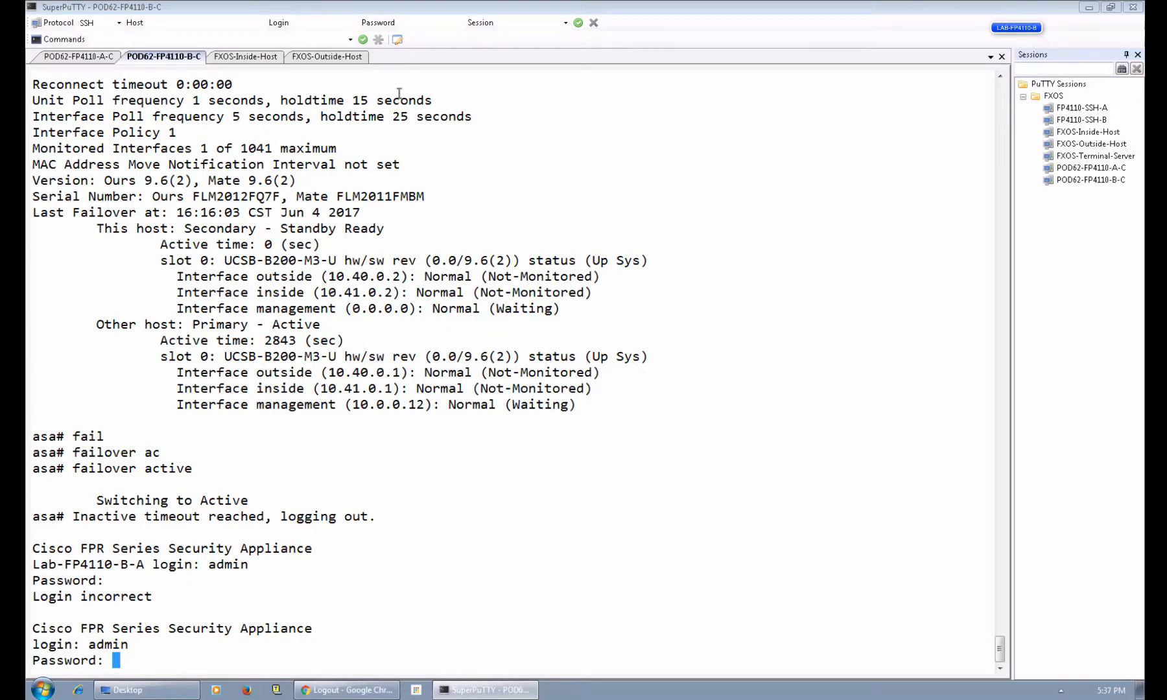
{"action": "key", "text": "Return"}
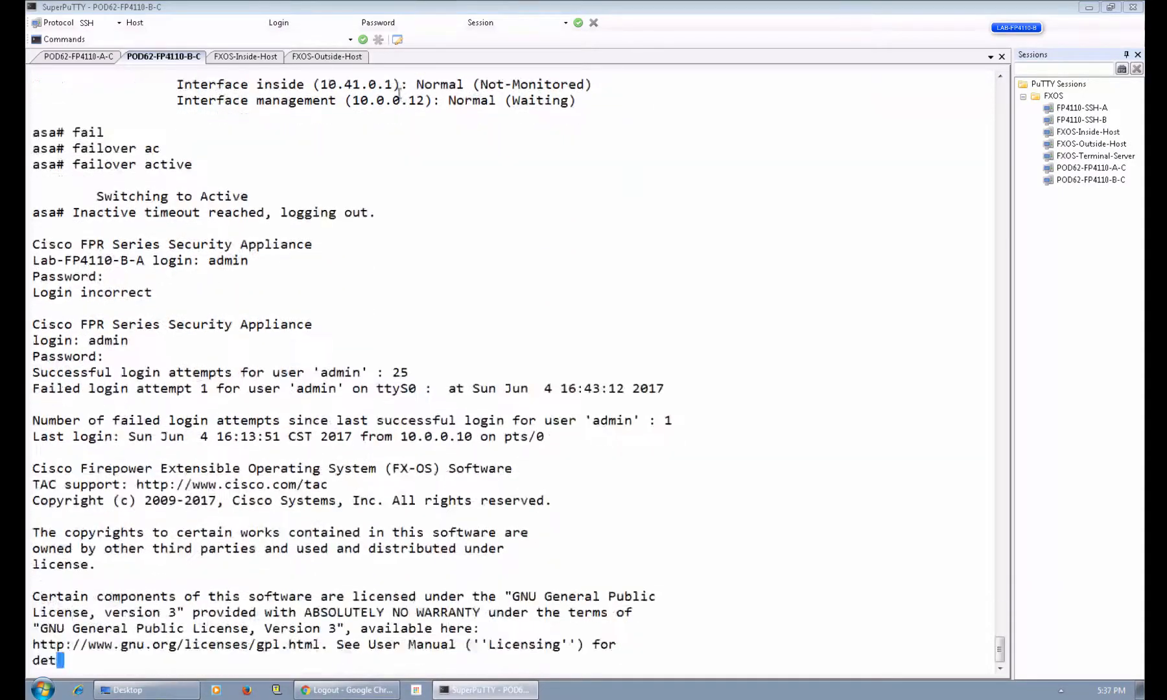
{"action": "key", "text": "Return"}
{"action": "key", "text": "Return"}
{"action": "key", "text": "Return"}
{"action": "key", "text": "Return"}
{"action": "key", "text": "Return"}
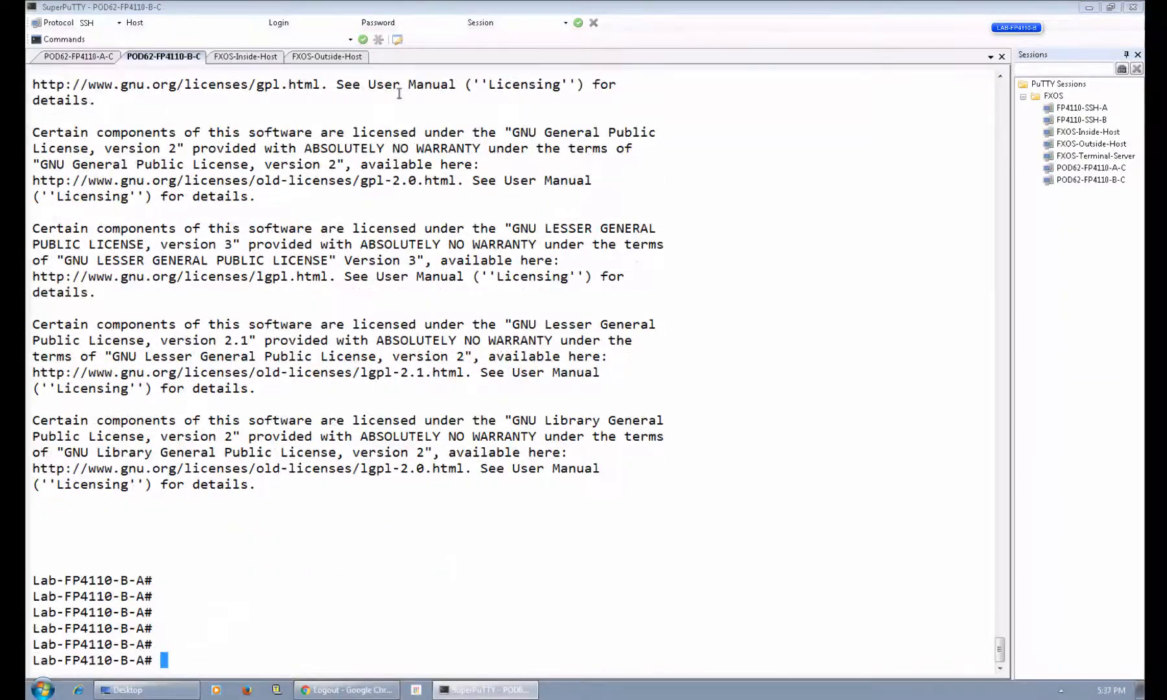
Run show failover on chassis B's module 1 ASA and check the inside host's ping.
{"action": "type", "text": "connect module 1 con"}
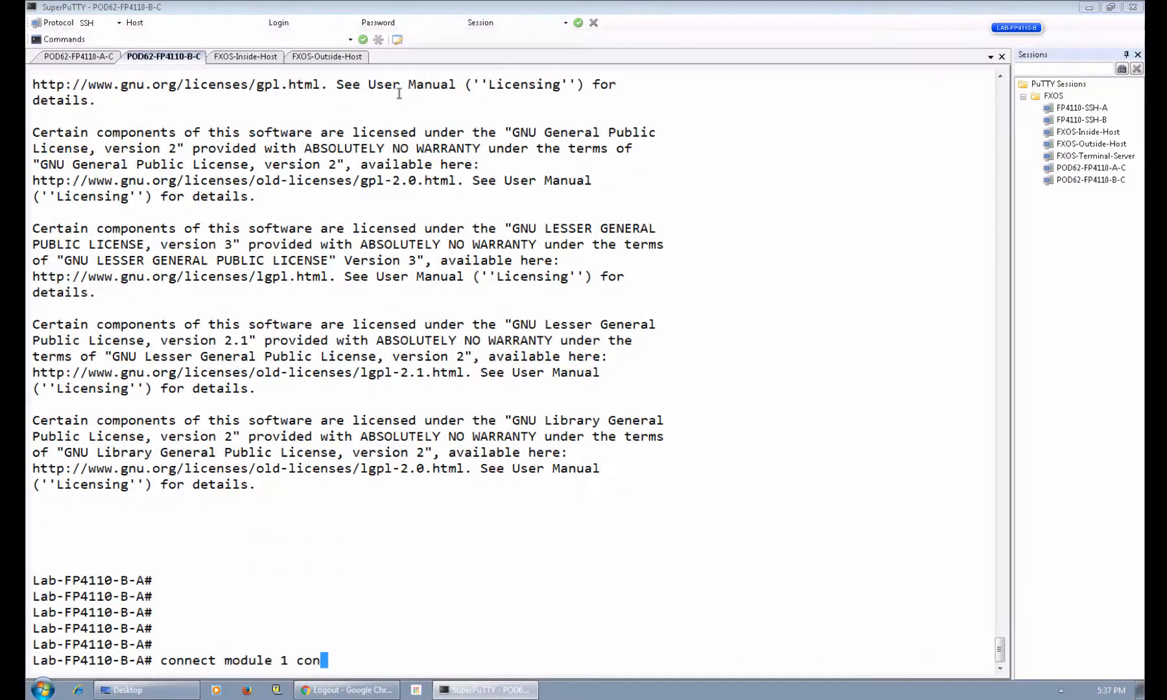
{"action": "type", "text": "sole"}
{"action": "key", "text": "Return"}
{"action": "key", "text": "Return"}
{"action": "key", "text": "Return"}
{"action": "key", "text": "Return"}
{"action": "type", "text": "show fial"}
{"action": "key", "text": "Tab"}
{"action": "key", "text": "Return"}
{"action": "type", "text": "show failover"}
{"action": "key", "text": "Tab"}
{"action": "key", "text": "Return"}
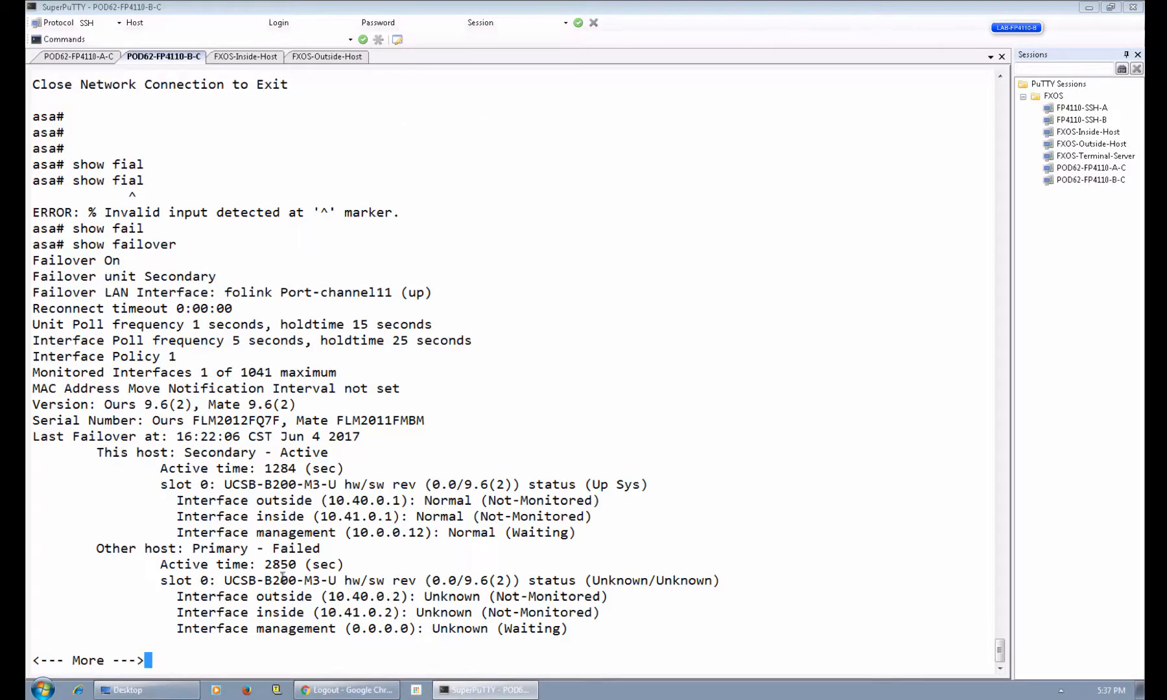
{"action": "left_click", "coordinate": [253, 60]}
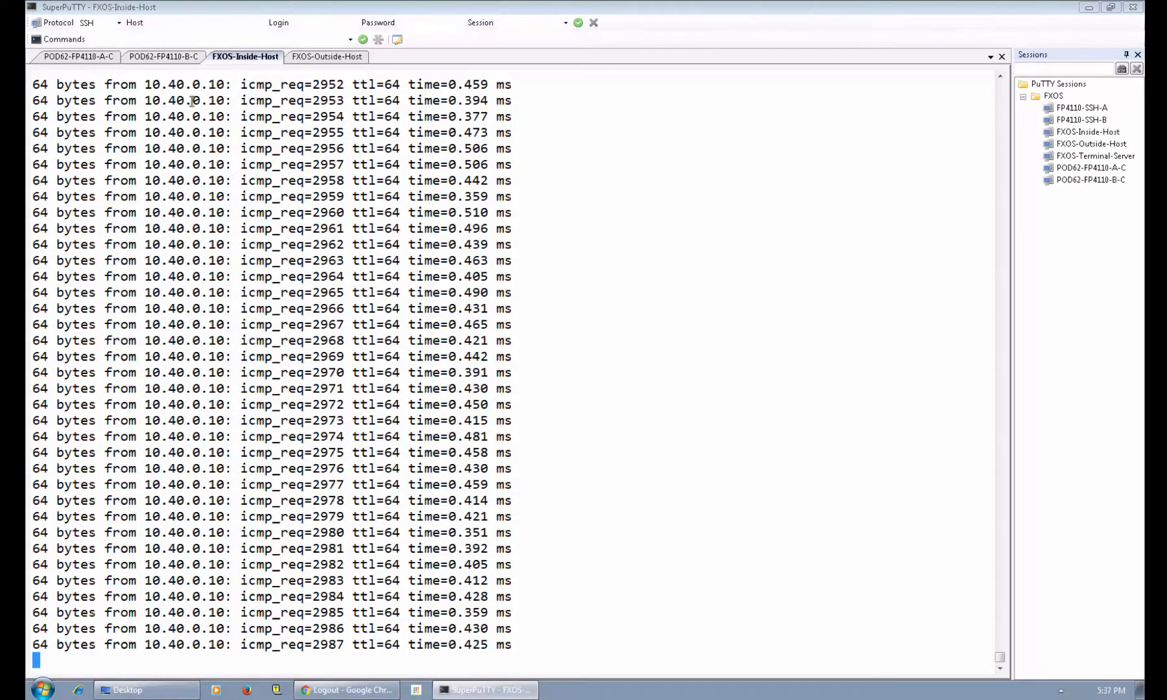
{"action": "left_click", "coordinate": [173, 57]}
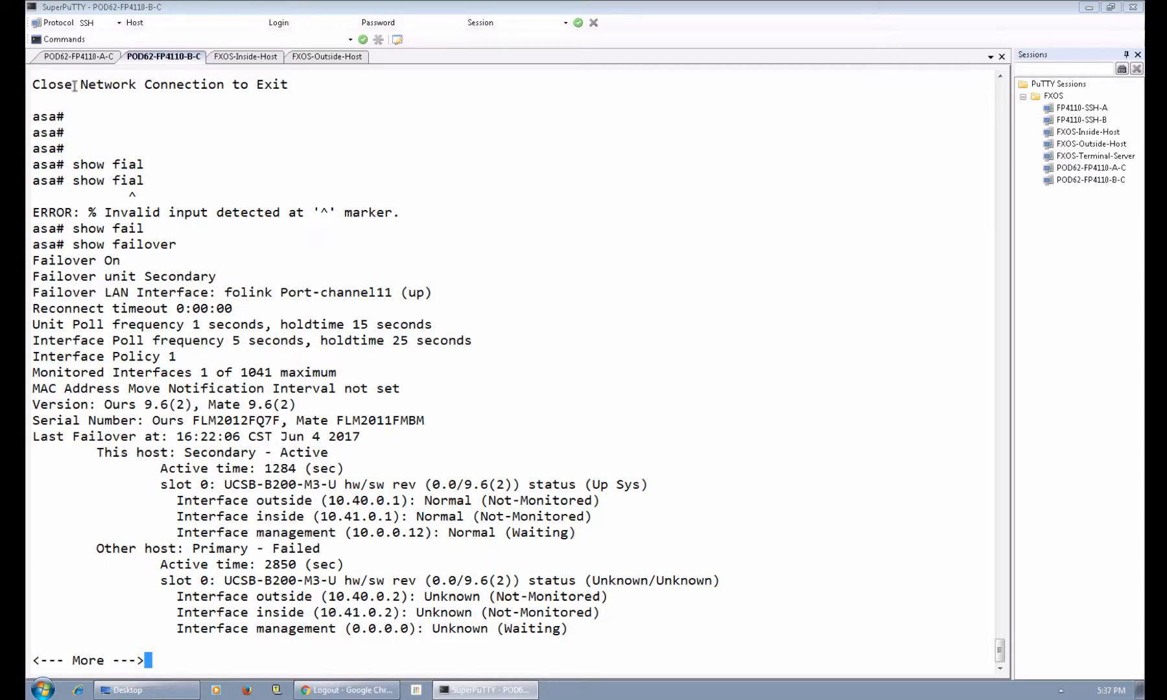
{"action": "left_click", "coordinate": [79, 56]}
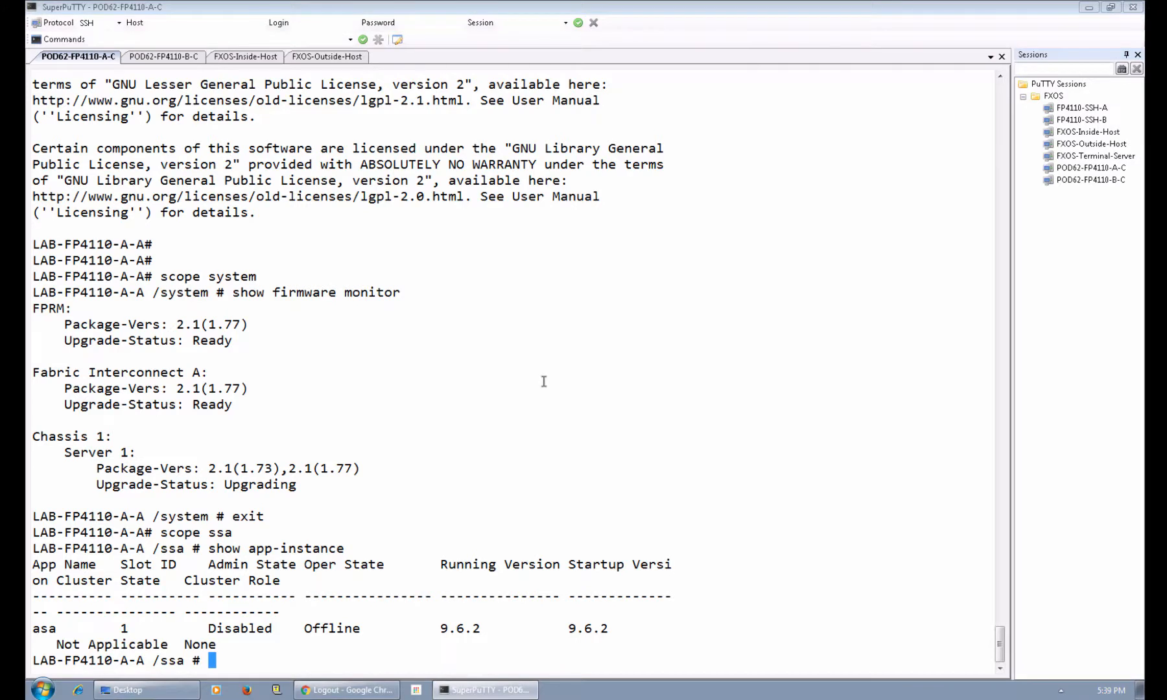
Confirm chassis A's asa app instance is Enabled and Online, then show version detail.
{"action": "type", "text": "sh"}
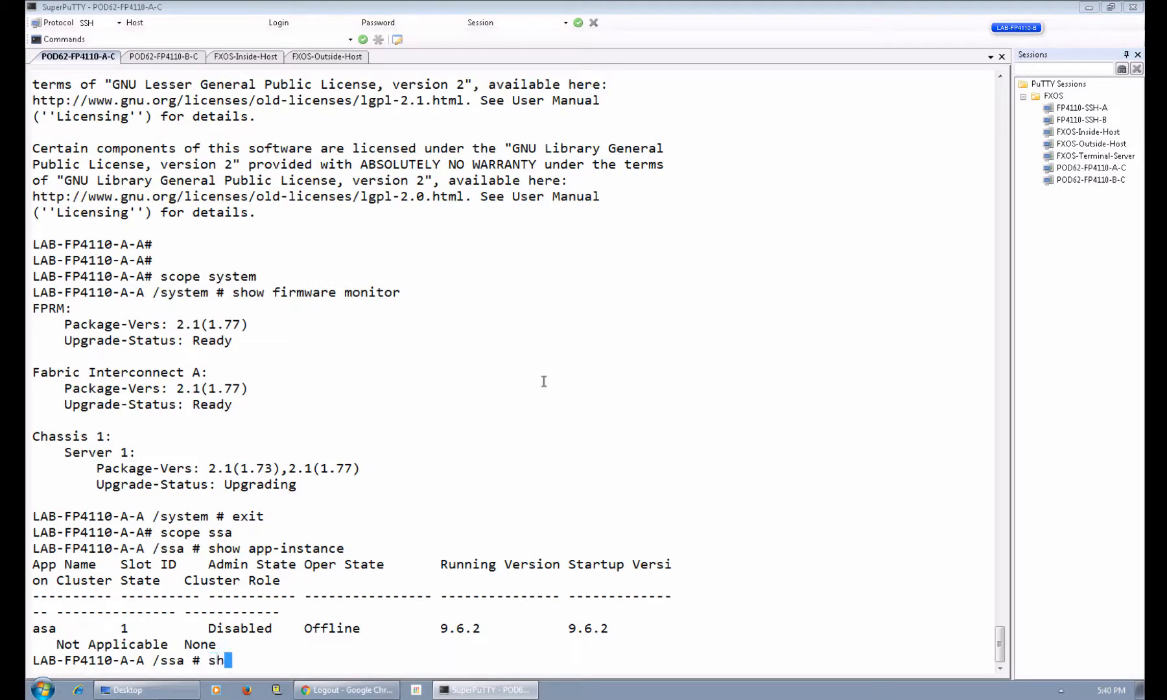
{"action": "type", "text": "ow app-instance"}
{"action": "key", "text": "Return"}
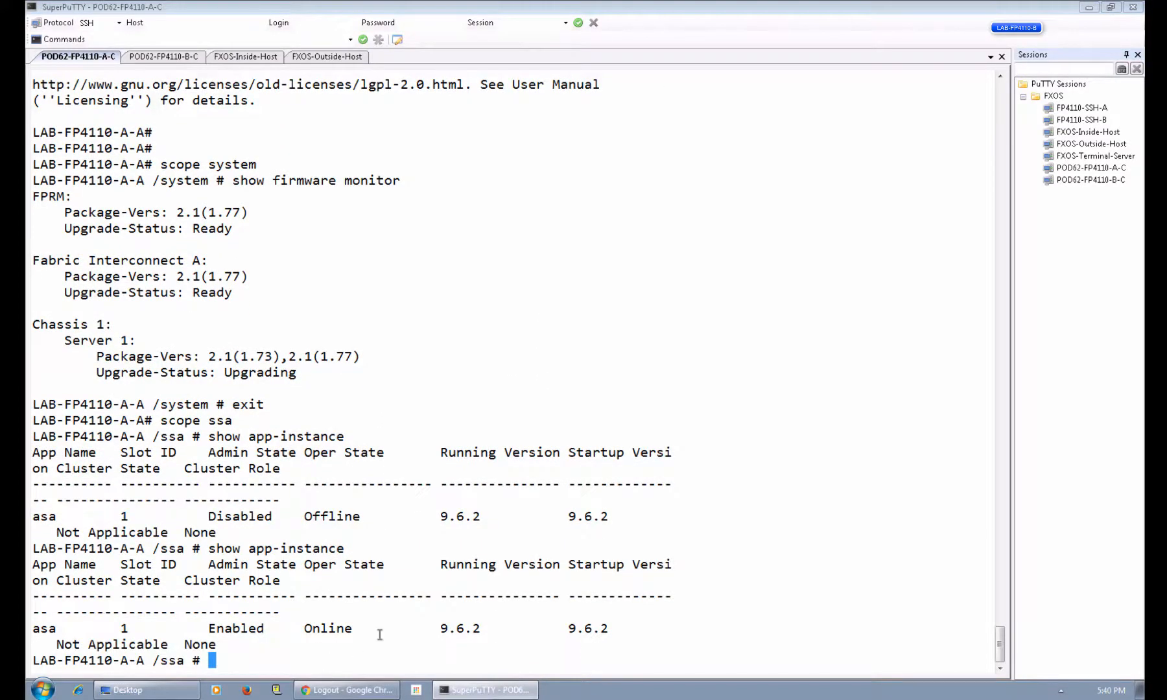
{"action": "type", "text": "exit"}
{"action": "key", "text": "Return"}
{"action": "type", "text": "show version detail"}
{"action": "key", "text": "Return"}
Verify every chassis A firmware component reads 2.1(1.77) Ready via show firmware monitor.
{"action": "type", "text": "scope y"}
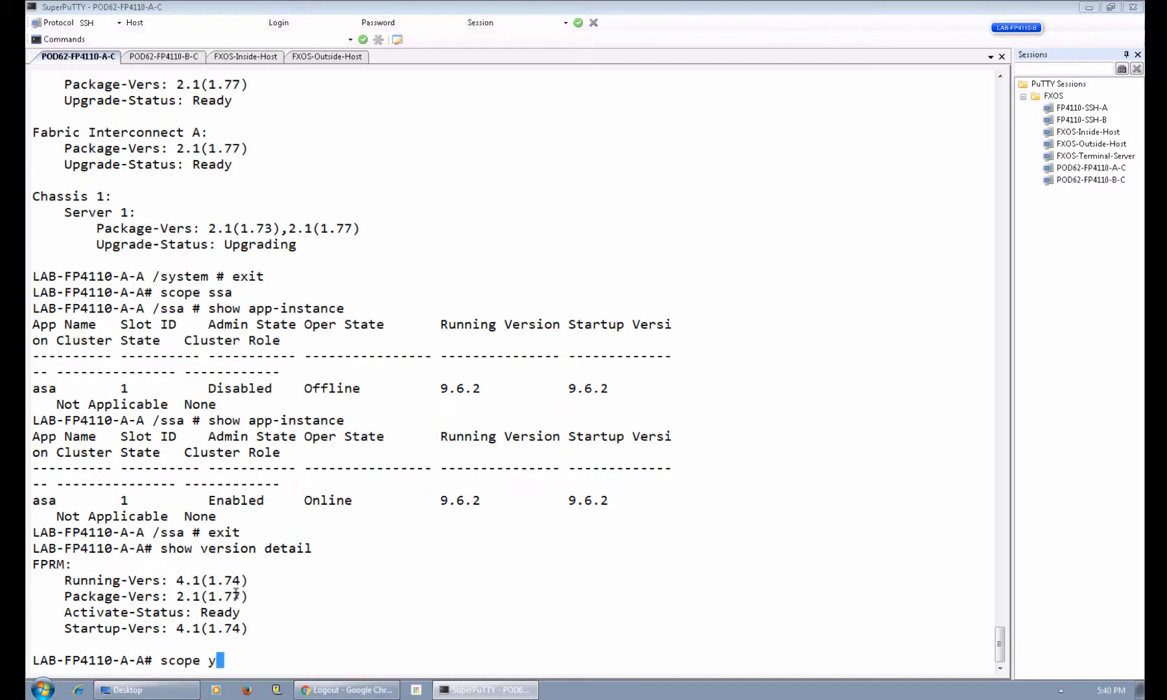
{"action": "key", "text": "BackSpace"}
{"action": "type", "text": "system"}
{"action": "key", "text": "Return"}
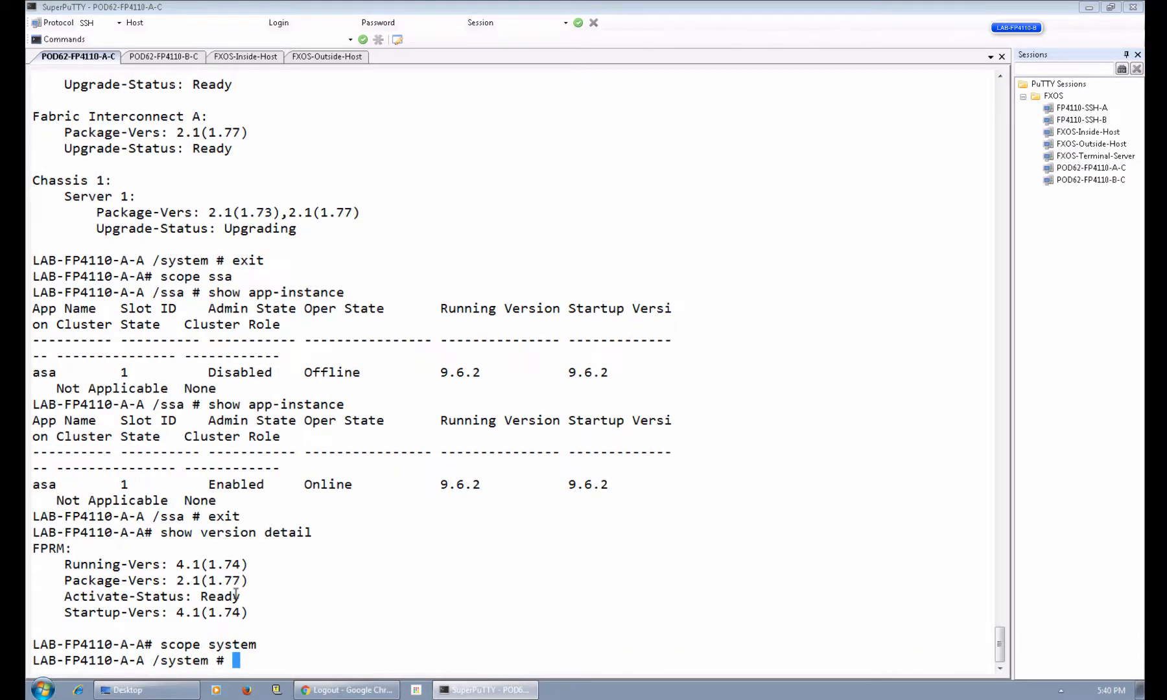
{"action": "type", "text": "show firmware monitor"}
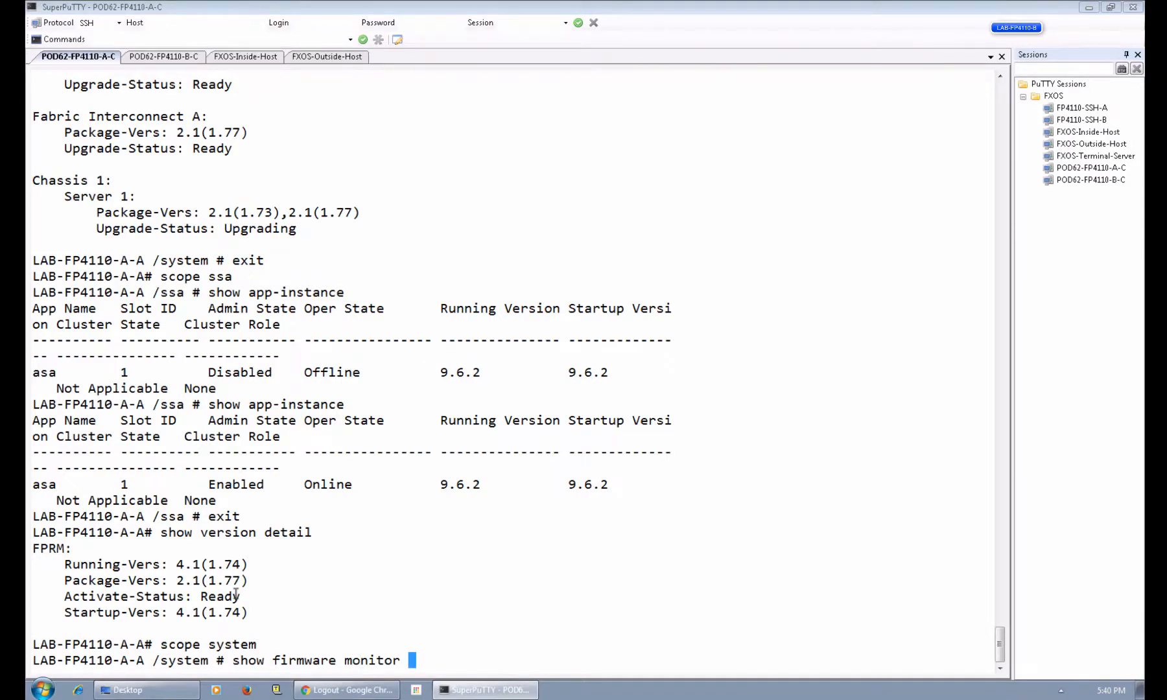
{"action": "key", "text": "Return"}
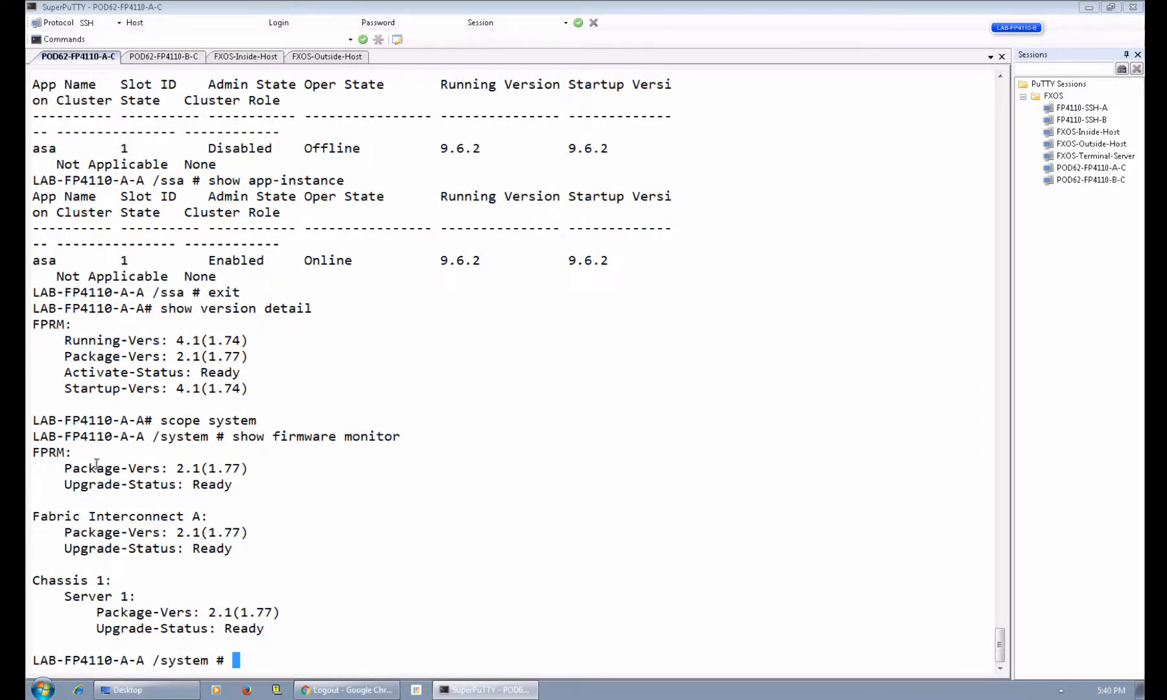
{"action": "left_click", "coordinate": [29, 453]}
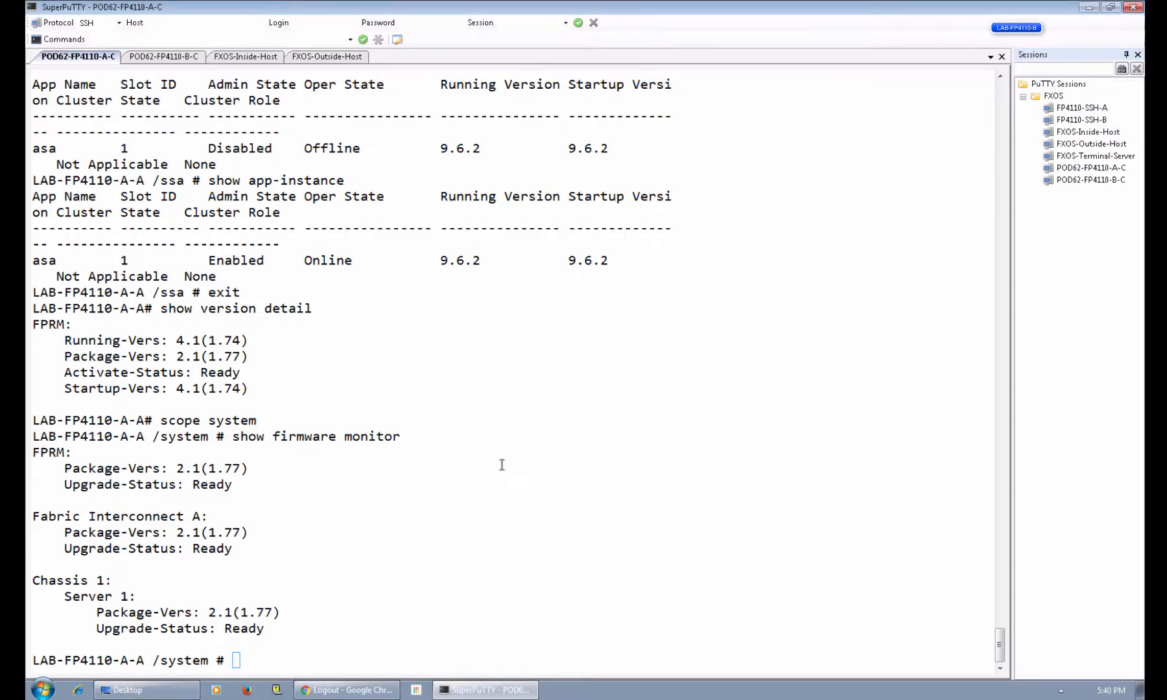
{"action": "left_click", "coordinate": [164, 57]}
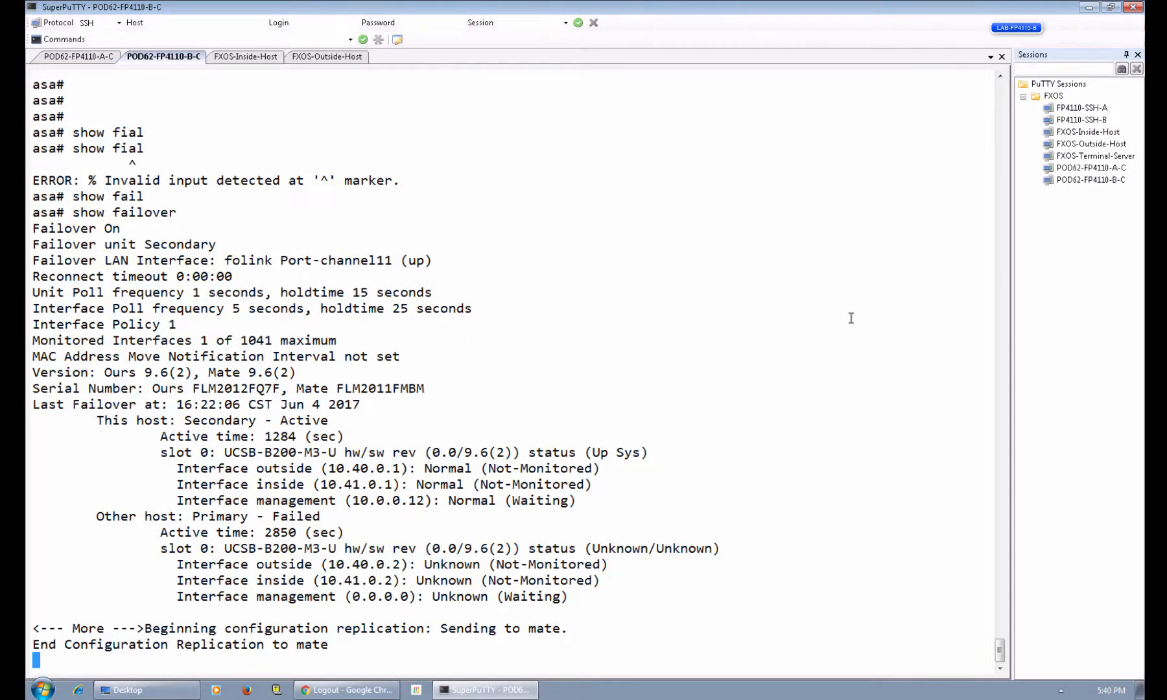
Rerun show failover on chassis B's ASA, confirming the Primary mate is Standby Ready.
{"action": "key", "text": "Return"}
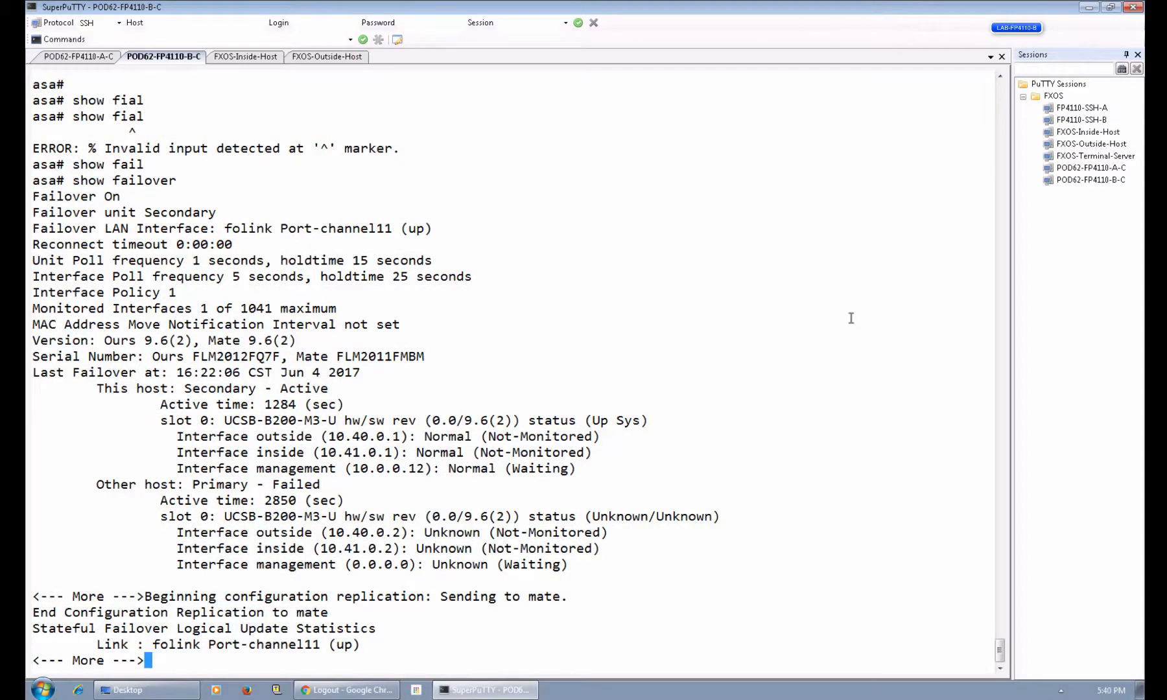
{"action": "type", "text": "qshow fai"}
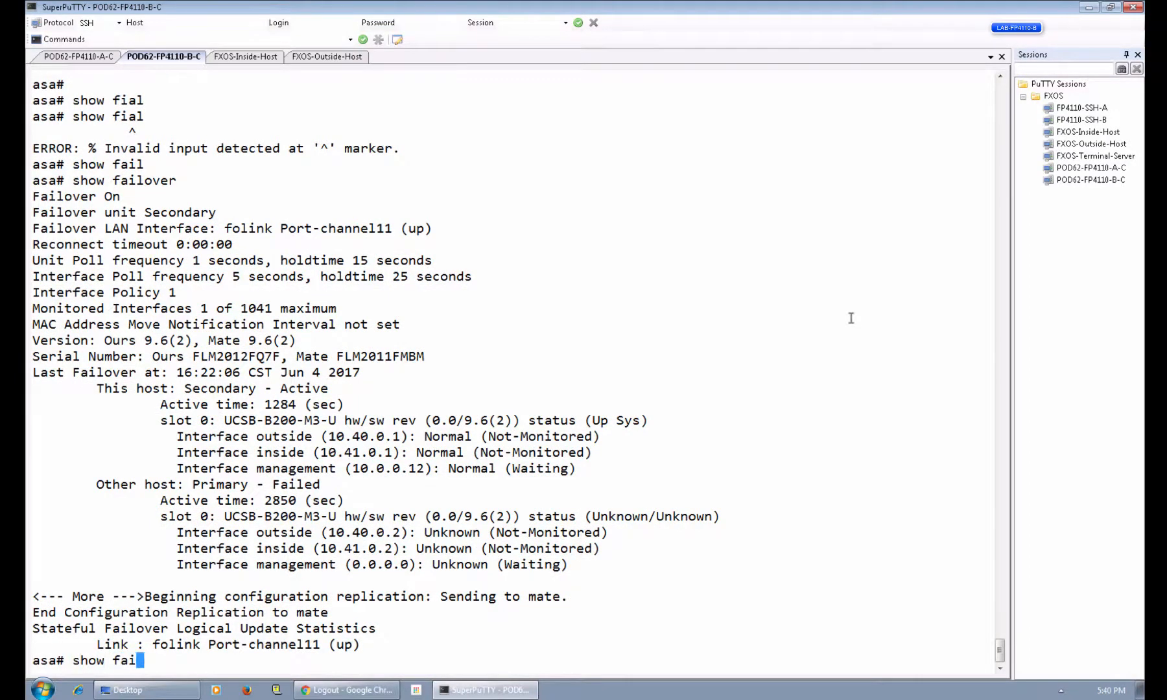
{"action": "type", "text": "l"}
{"action": "key", "text": "Tab"}
{"action": "key", "text": "Return"}
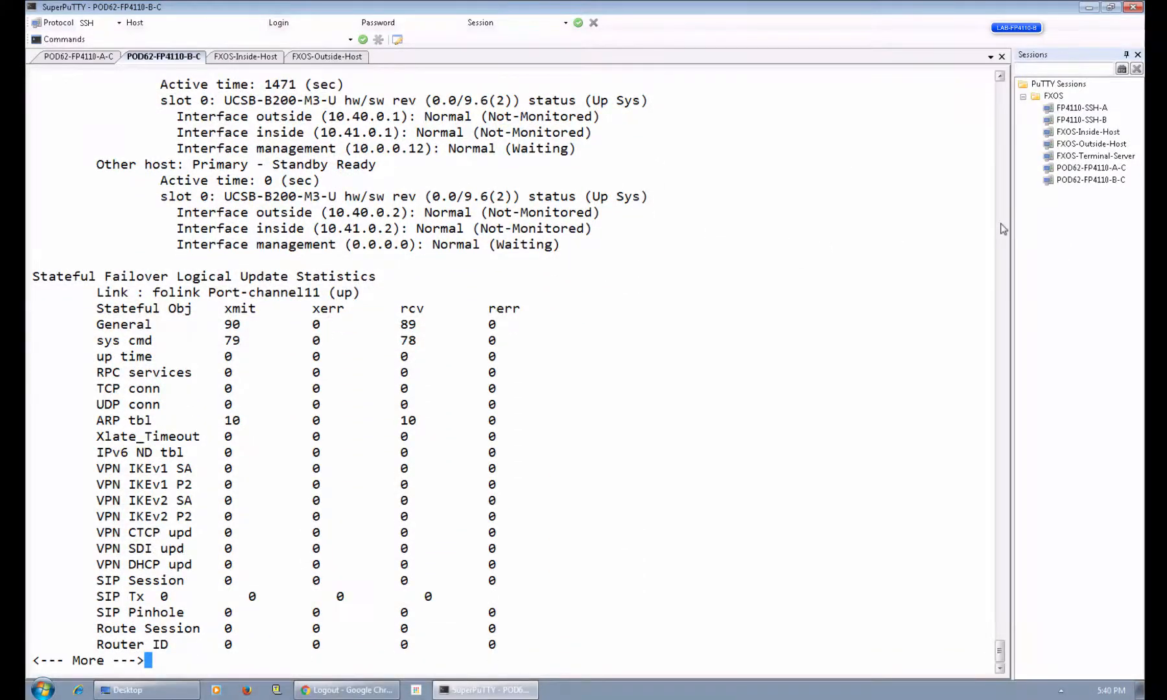
{"action": "scroll", "coordinate": [1002, 230], "scroll_direction": "up", "scroll_amount": 6}
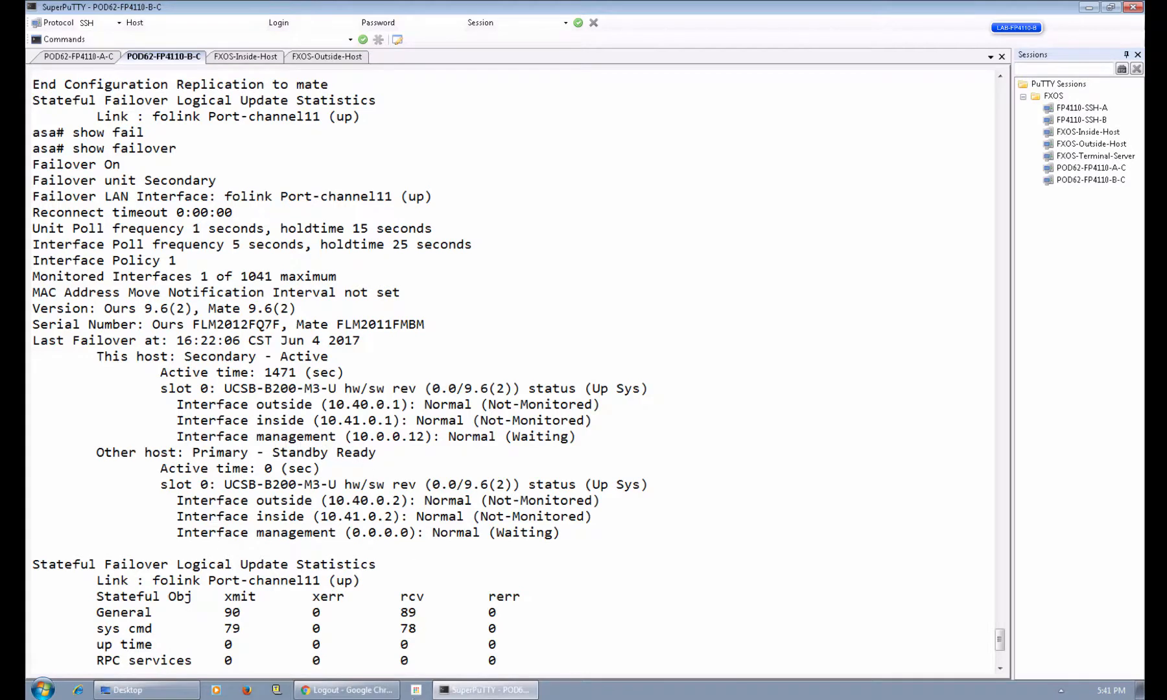
{"action": "left_click", "coordinate": [358, 689]}
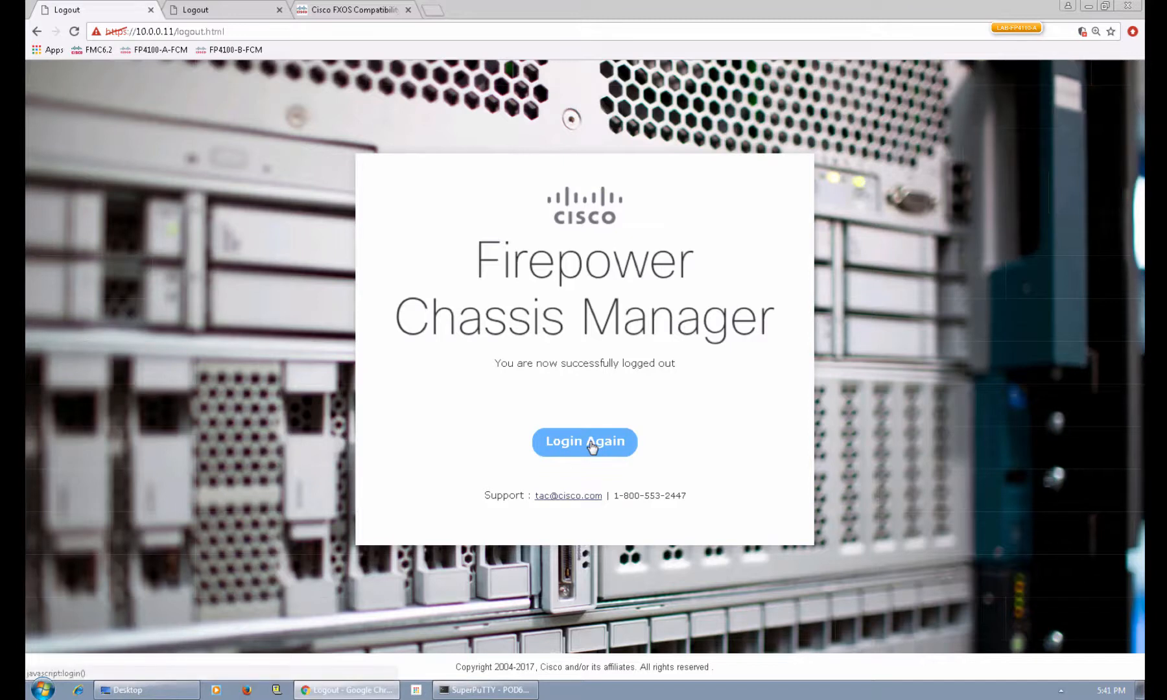
Log back in to chassis A (10.0.0.11) Chassis Manager as admin and note Version 2.1(1.77).
{"action": "left_click", "coordinate": [592, 445]}
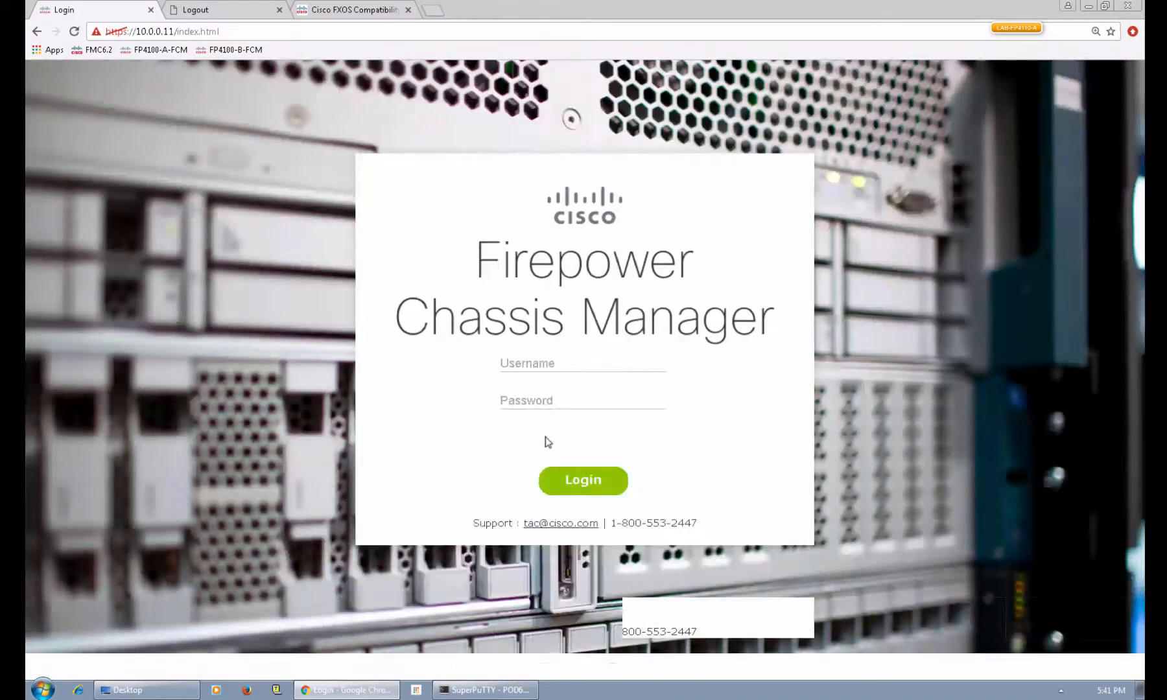
{"action": "left_click", "coordinate": [524, 366]}
{"action": "type", "text": "admin"}
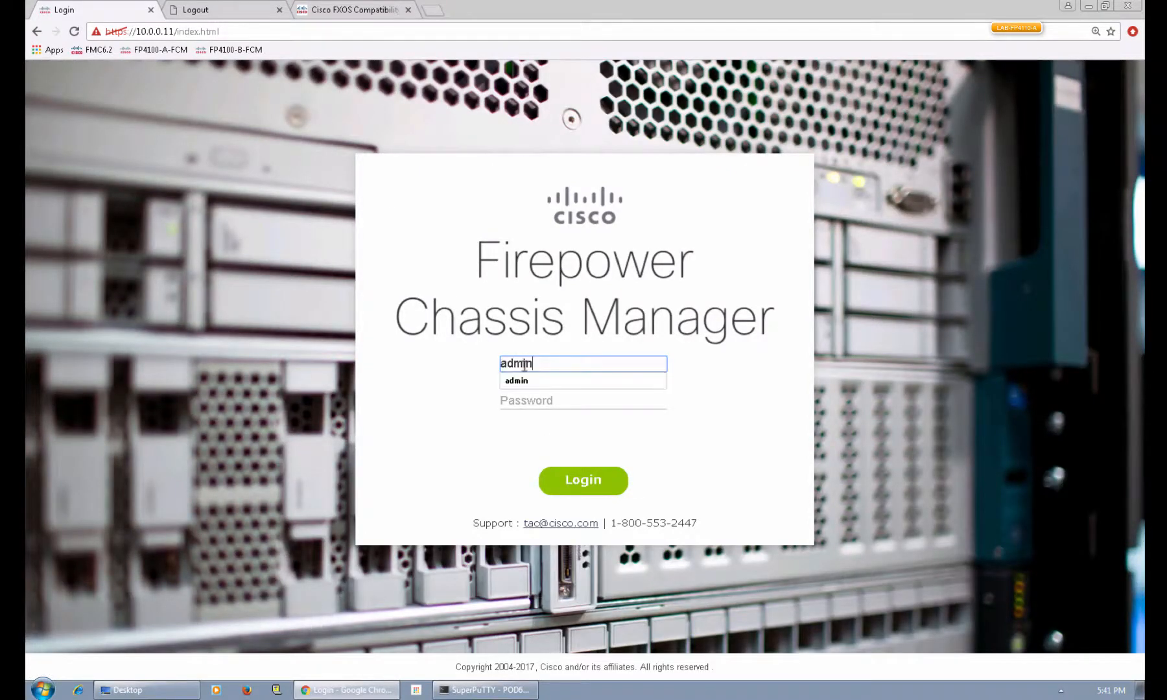
{"action": "key", "text": "Tab"}
{"action": "type", "text": "••••••••"}
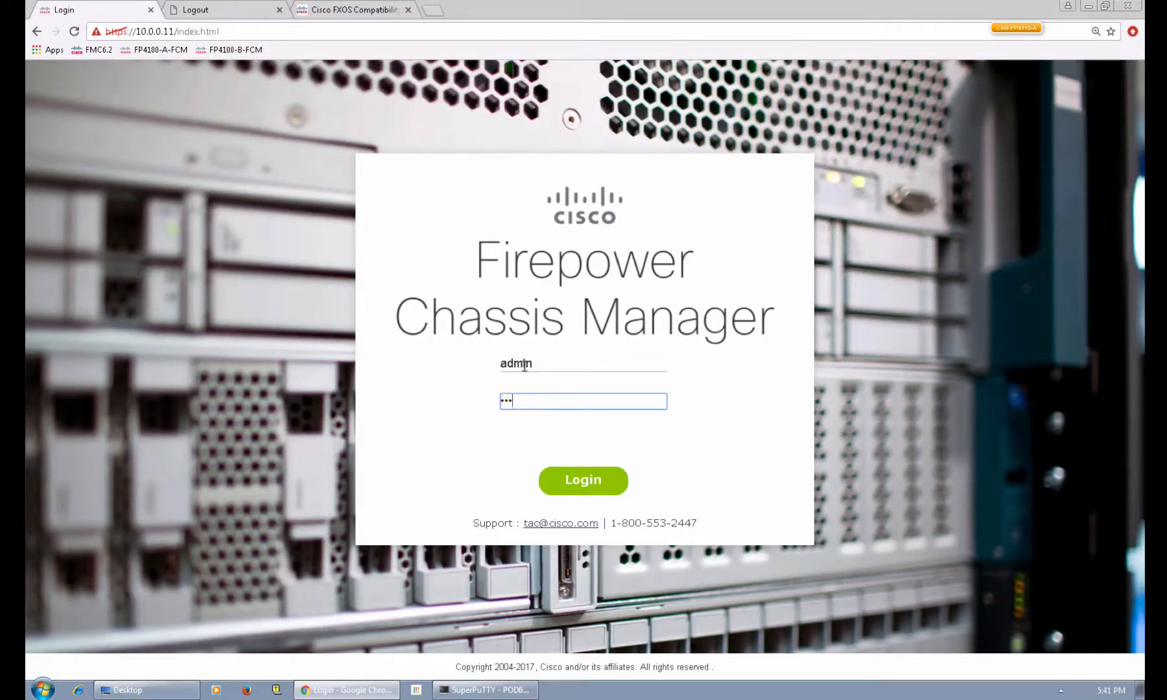
{"action": "key", "text": "Return"}
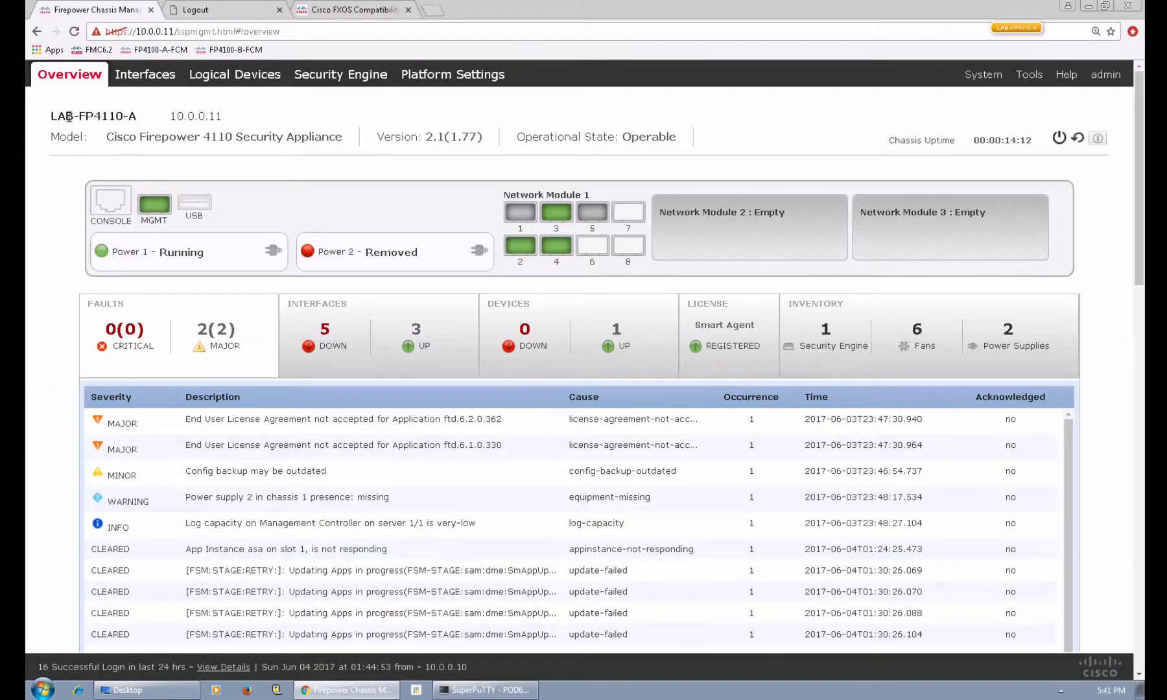
{"action": "left_click_drag", "start_coordinate": [426, 136], "coordinate": [483, 137]}
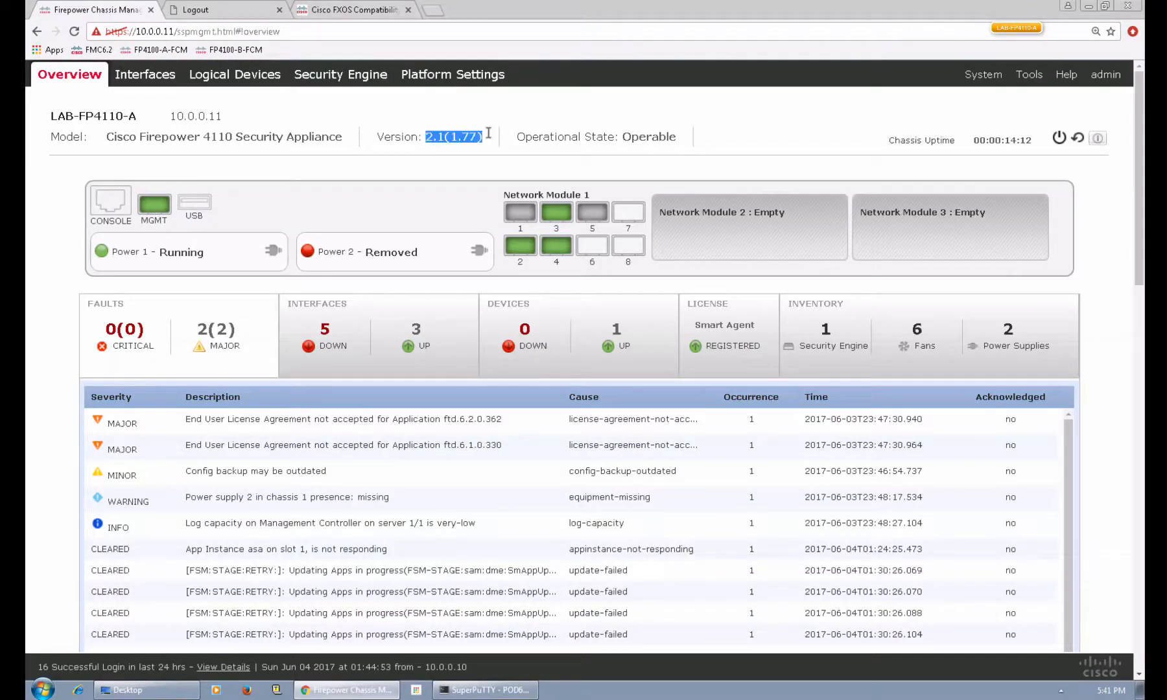
Start signing in to chassis B (10.0.0.21) Chassis Manager with the admin username.
{"action": "left_click", "coordinate": [208, 13]}
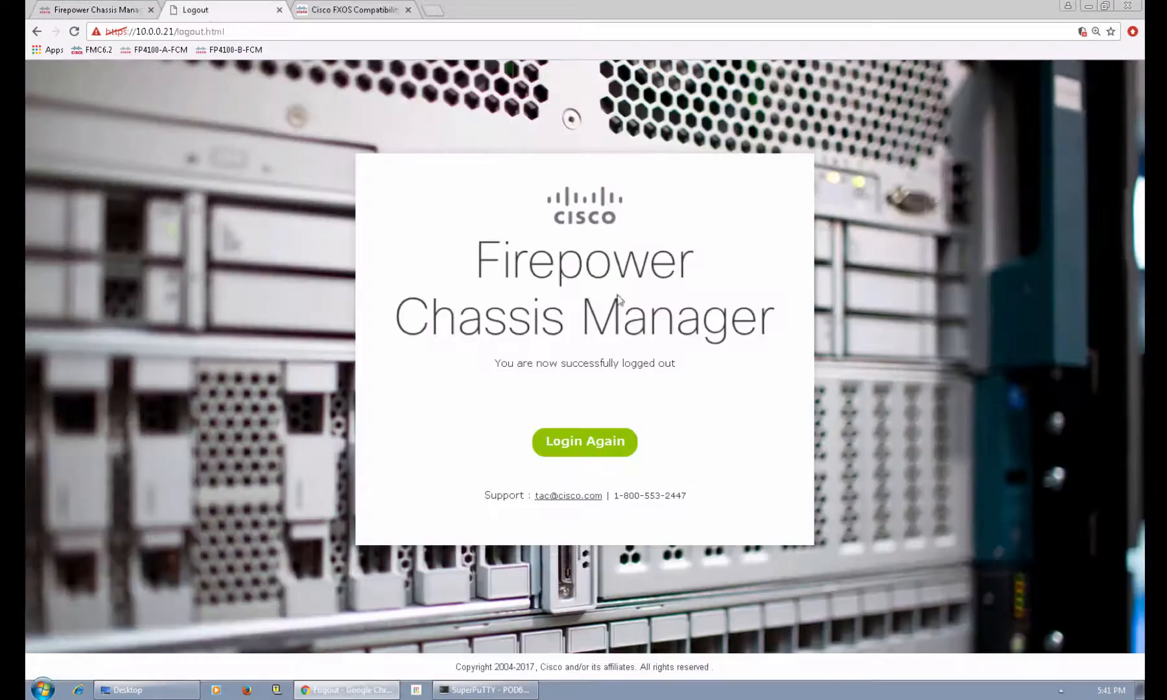
{"action": "left_click", "coordinate": [573, 445]}
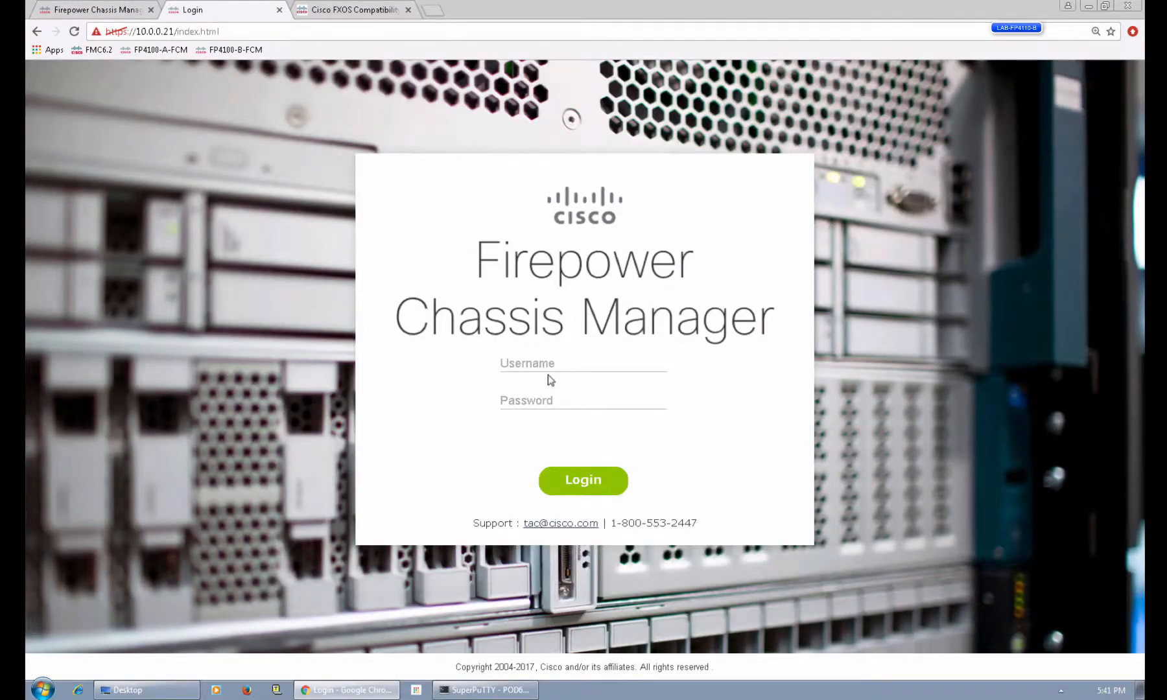
{"action": "left_click", "coordinate": [547, 365]}
{"action": "type", "text": "admin"}
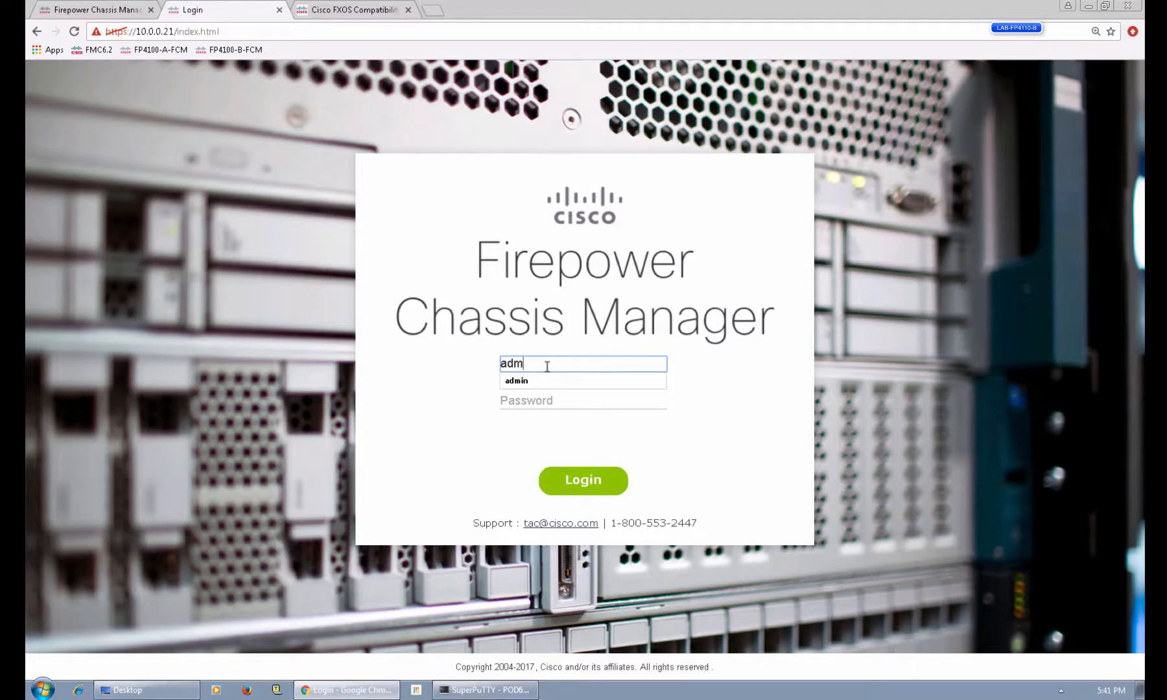
{"action": "key", "text": "Tab"}
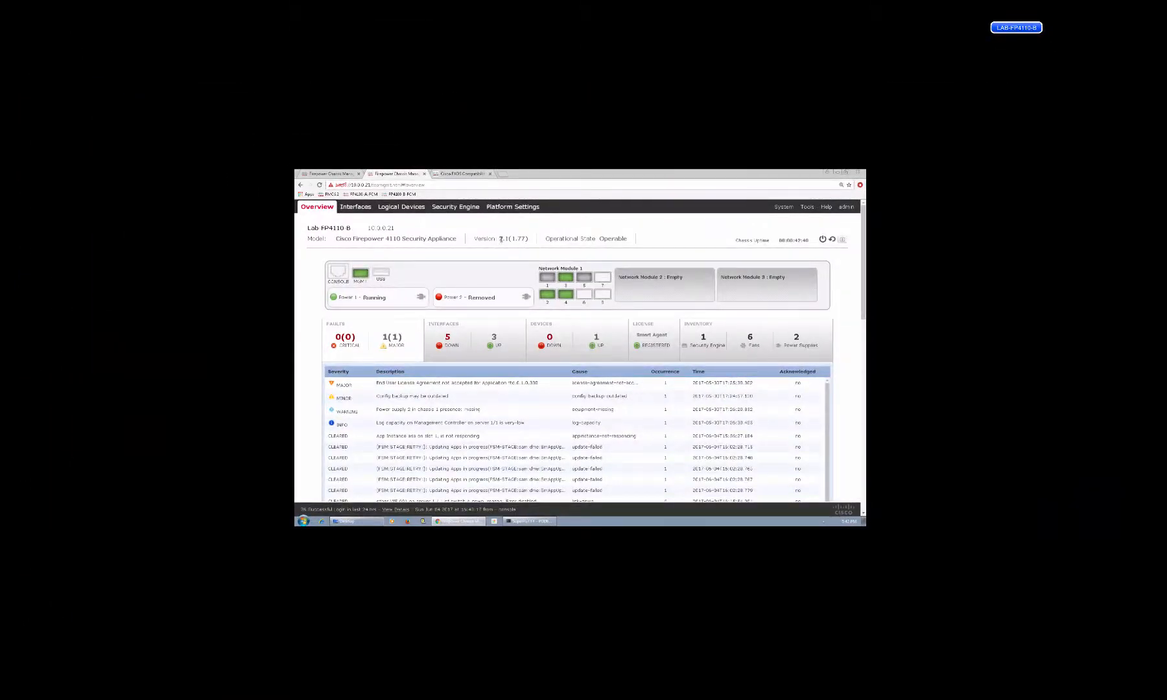
Highlight chassis B's Version 2.1(1.77) on its Overview, then return to SuperPuTTY's failover output.
{"action": "left_click_drag", "start_coordinate": [500, 239], "coordinate": [547, 243]}
{"action": "left_click", "coordinate": [528, 521]}
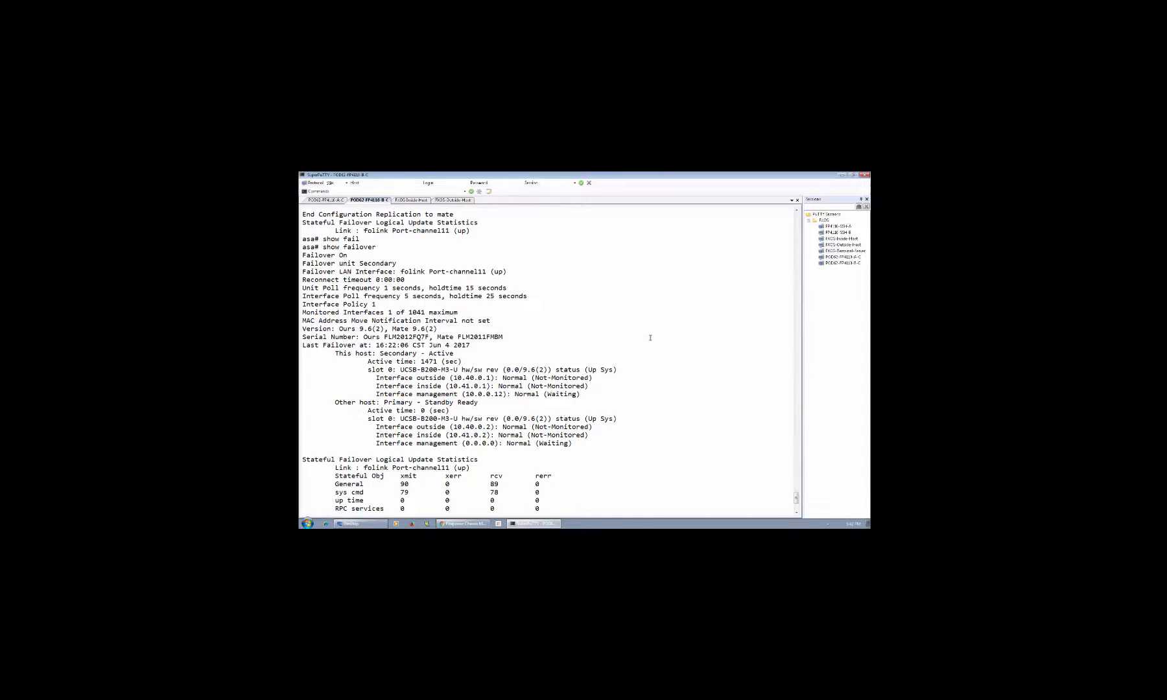
{"action": "mouse_move", "coordinate": [655, 174]}
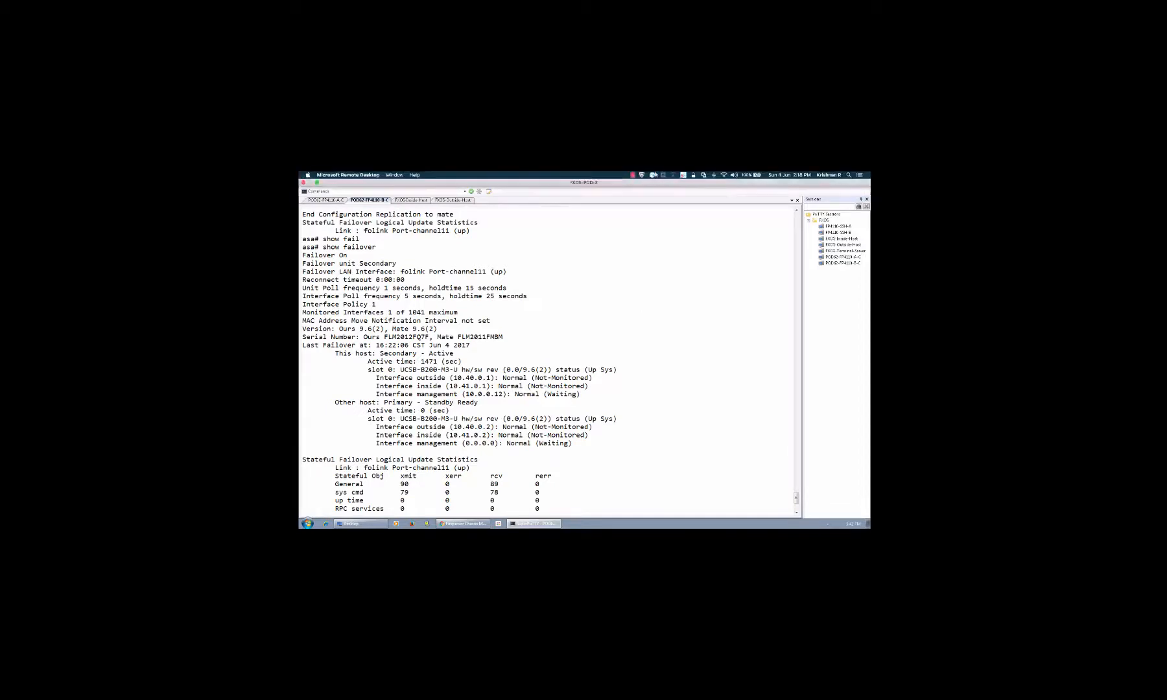